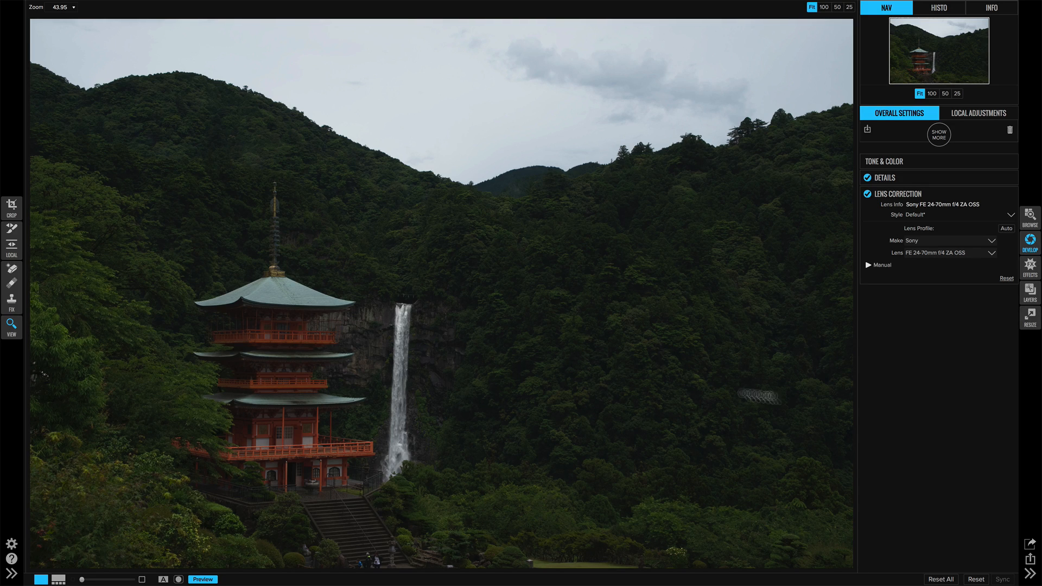
Step: Crop the photo at its original ratio to exclude the people on the stairs, rotate it slightly to straighten it, and apply
left_click_drag(705, 389, 551, 283)
left_click(13, 207)
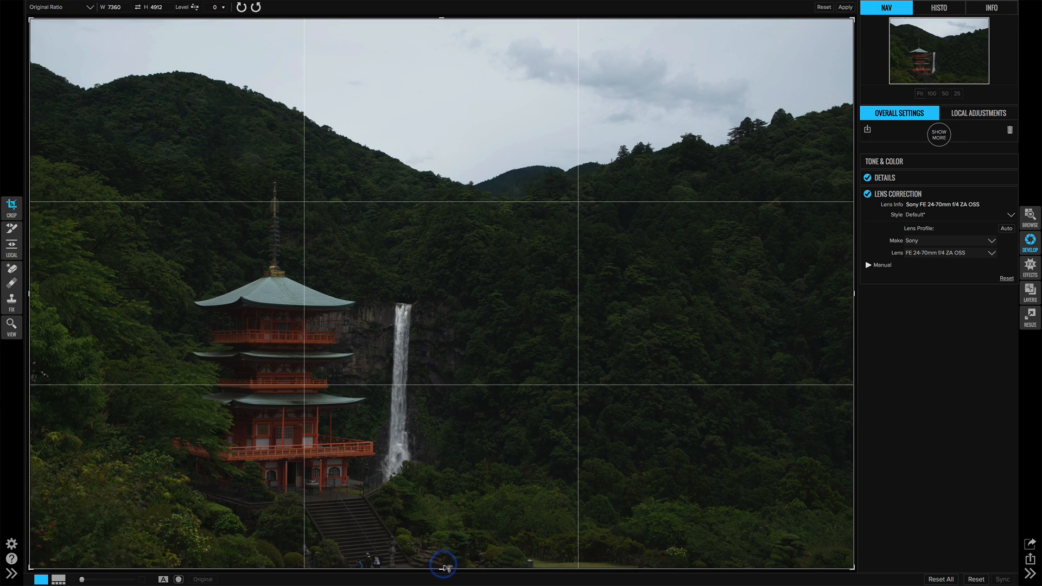
left_click_drag(442, 570, 444, 562)
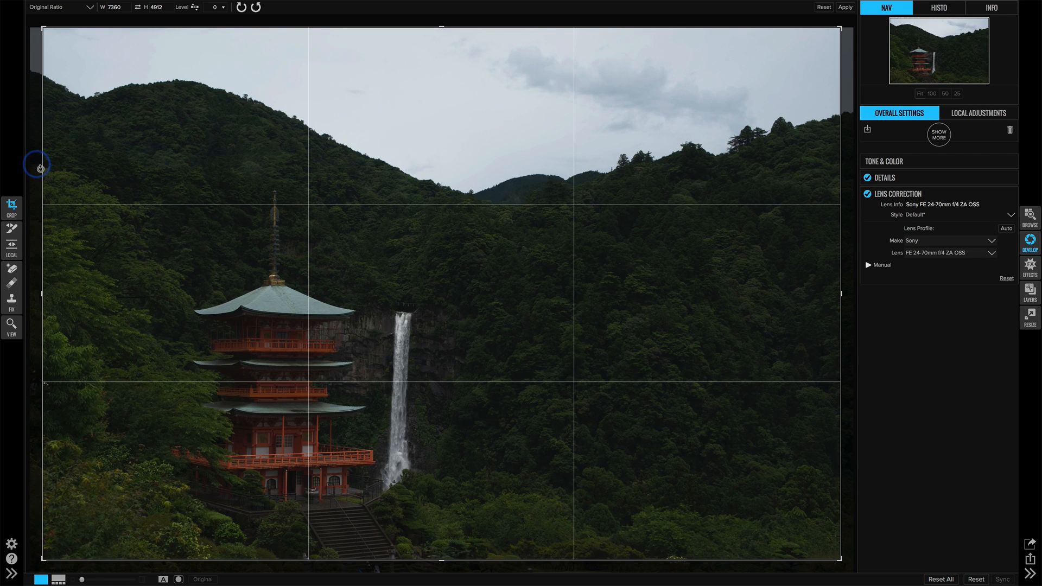
left_click_drag(37, 167, 38, 171)
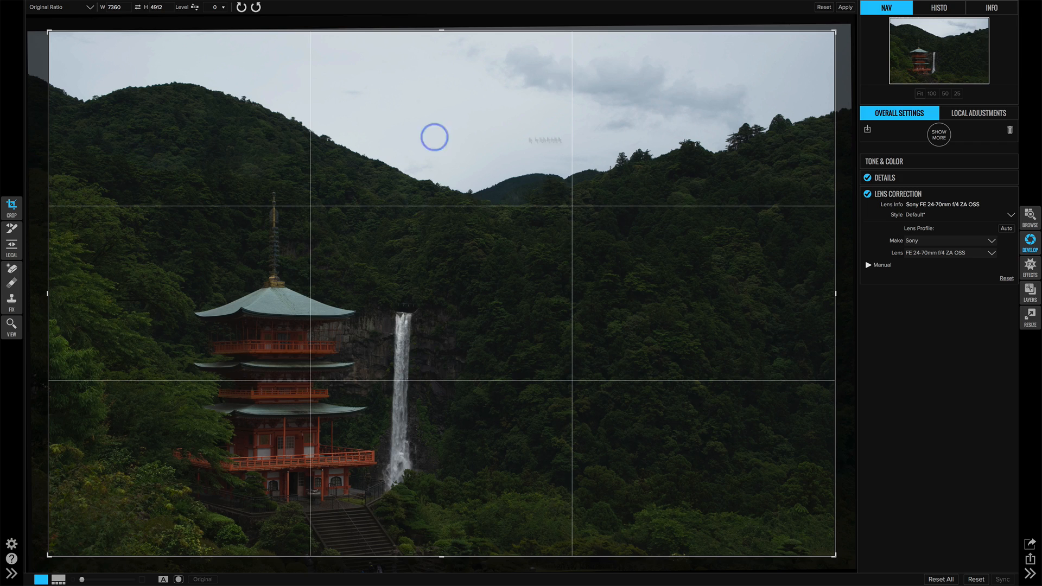
left_click(845, 7)
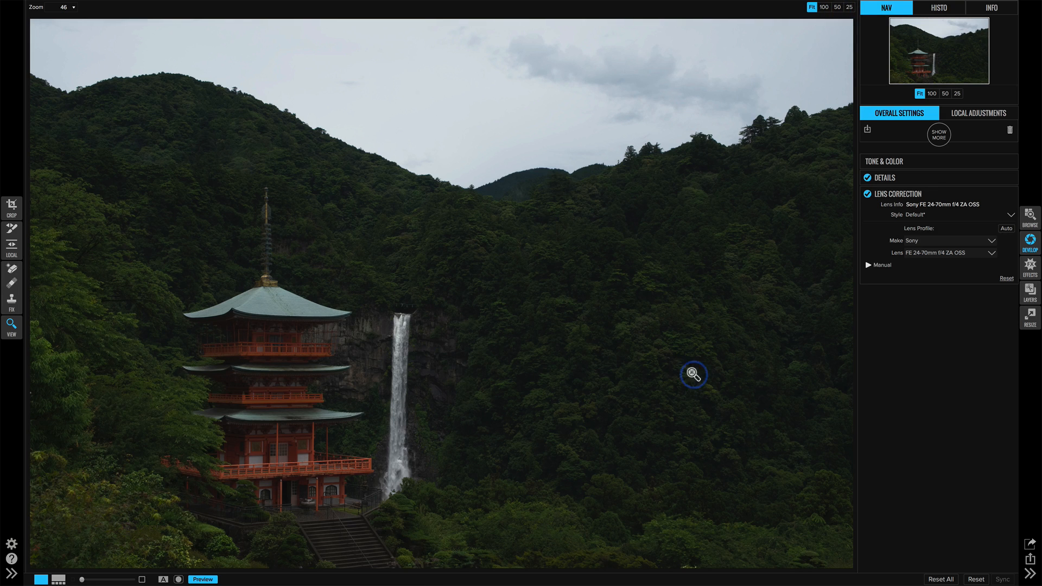
Step: Clone nearby foliage over the bright spots along the lower edge of the forest with a size 70 clone stamp
left_click(692, 550)
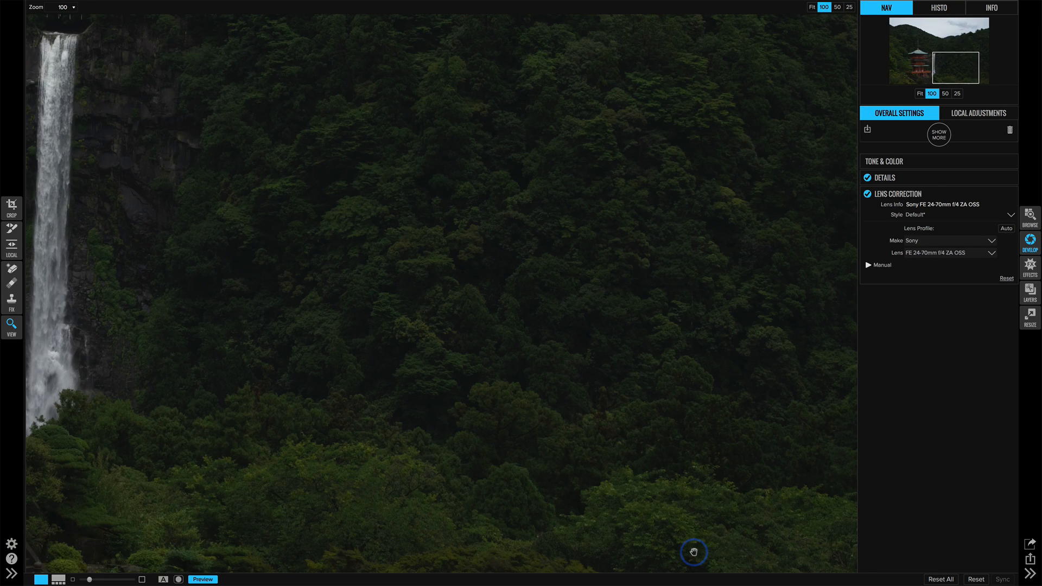
left_click_drag(704, 509, 578, 224)
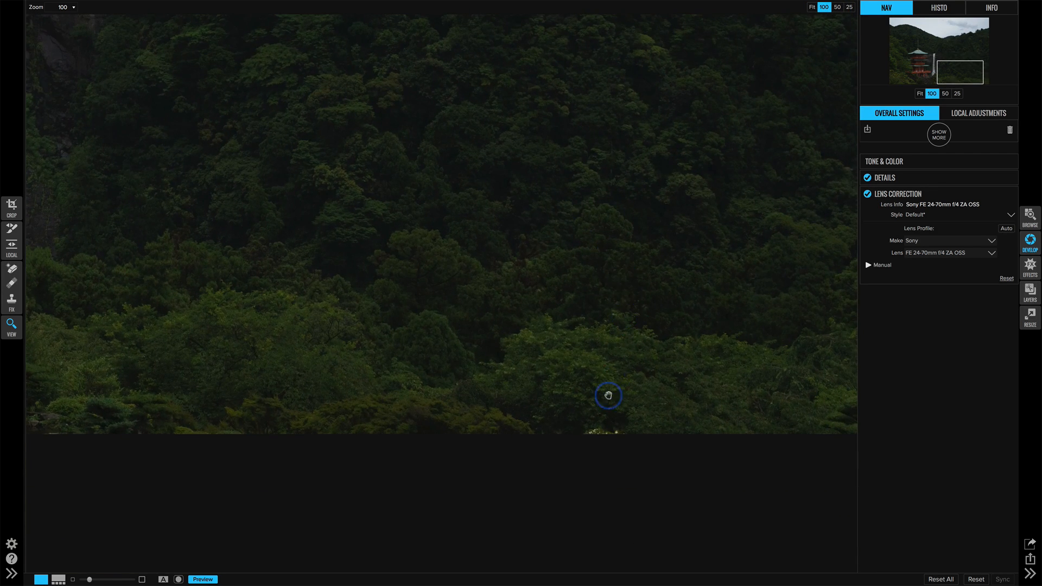
left_click(11, 299)
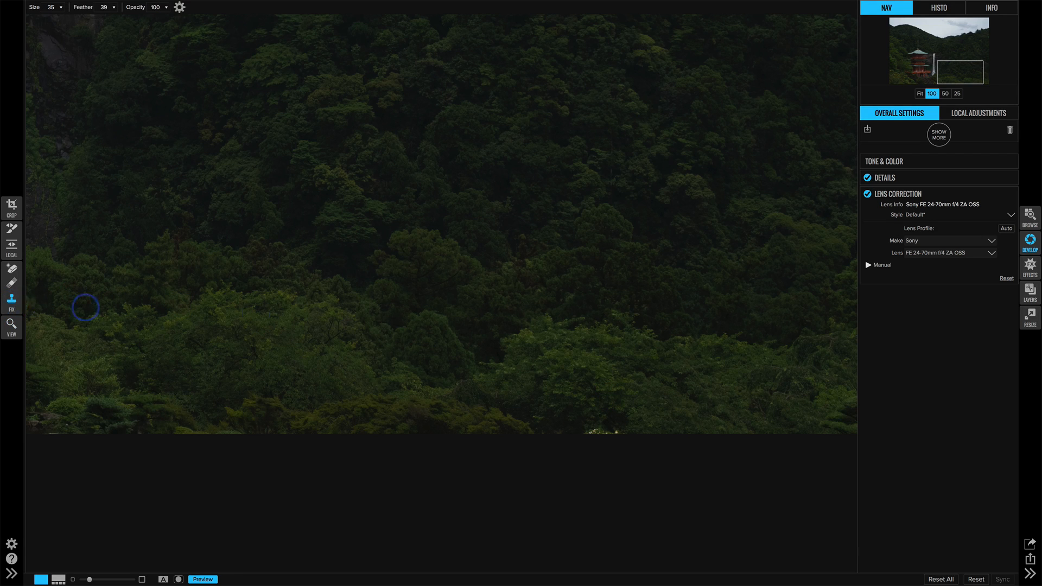
key("]")
key("]")
key("]")
key("]")
key("]")
key("]")
key("]")
left_click(661, 428, "alt")
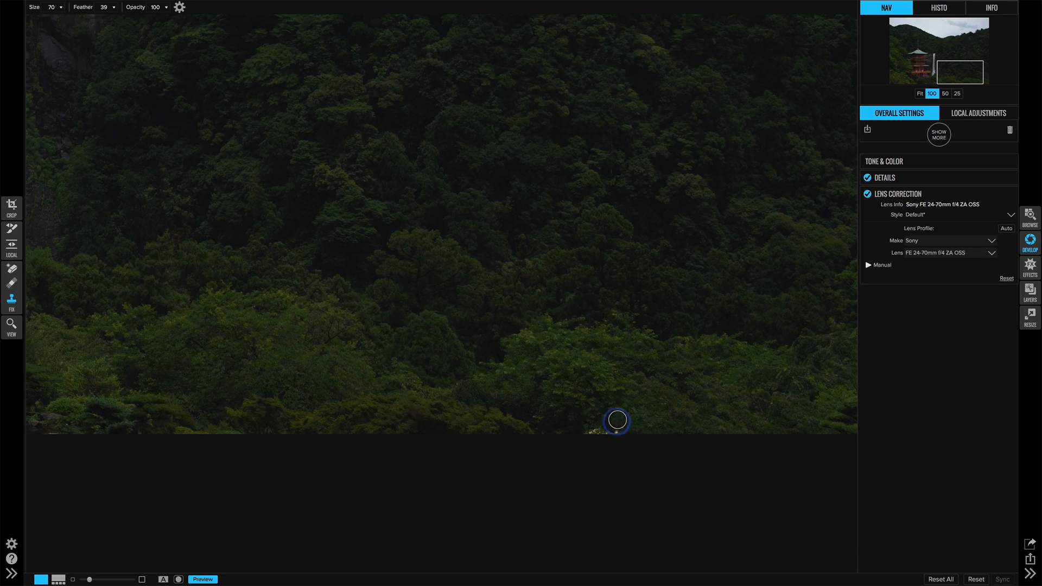
left_click_drag(617, 431, 589, 431)
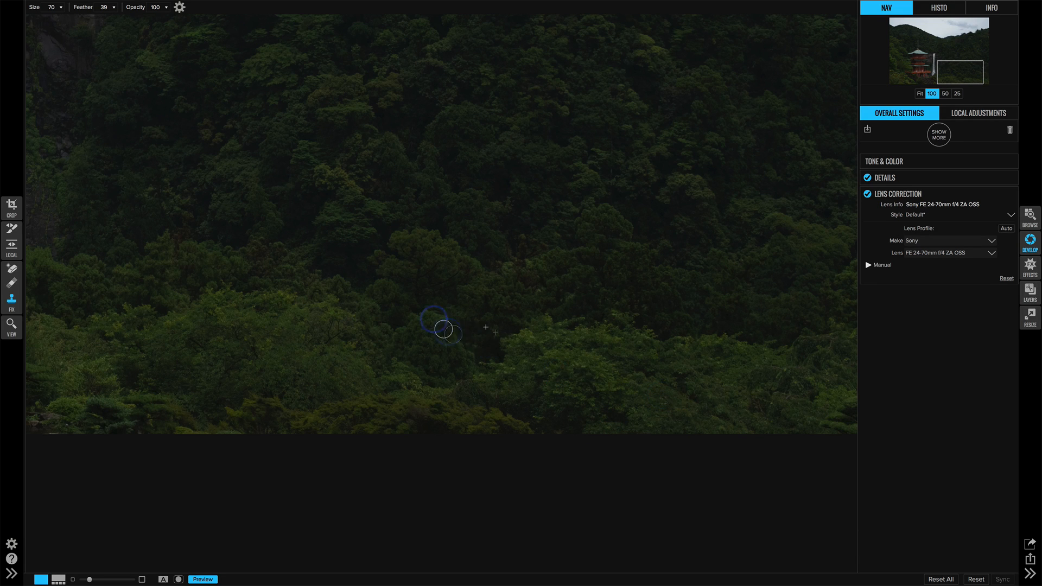
Step: Clone out the small distraction at the photo's left edge beside the trees, using a brush size of 90
left_click_drag(962, 79, 927, 78)
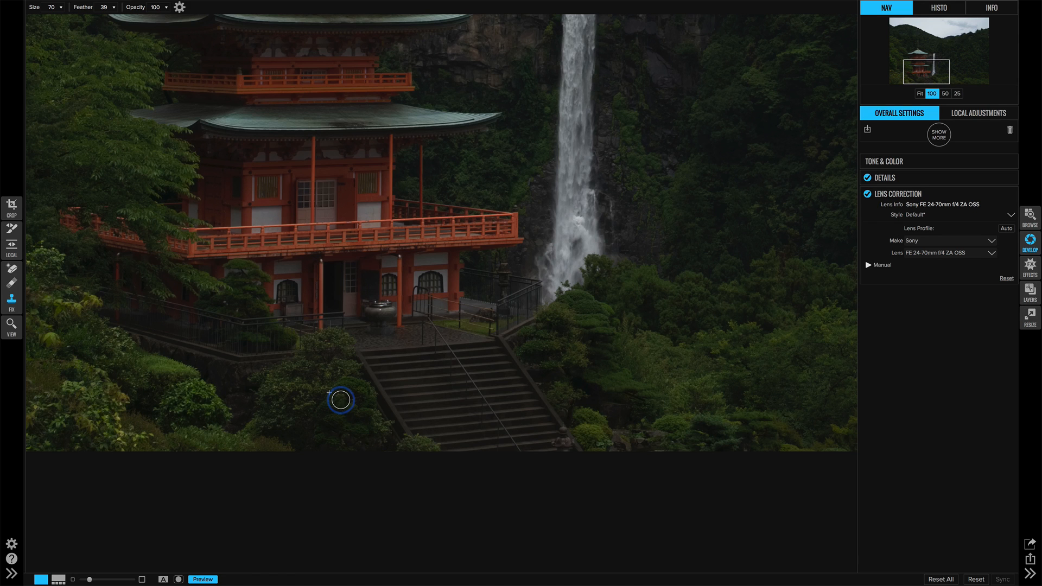
key("space")
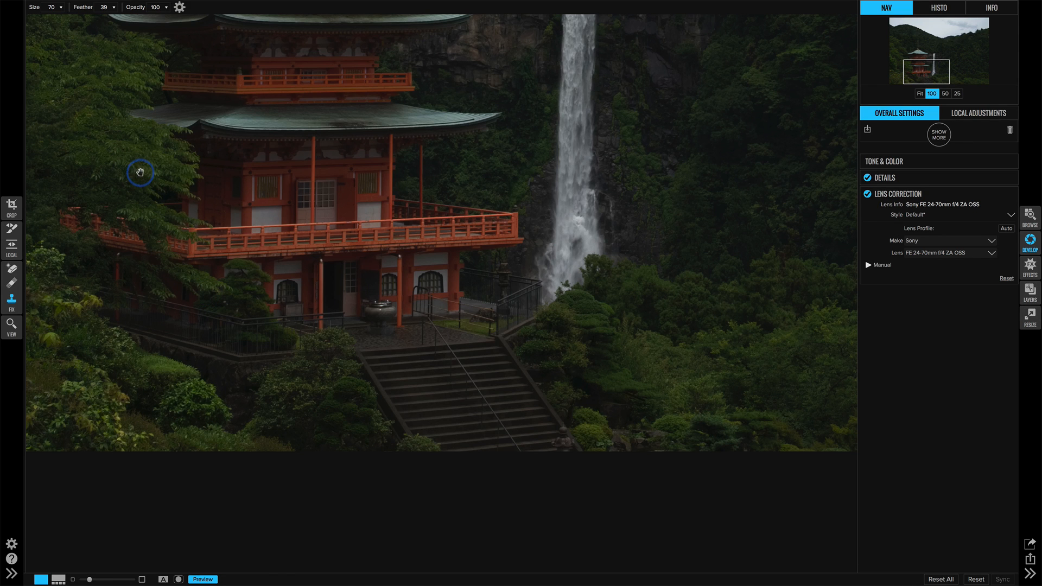
left_click_drag(140, 171, 490, 290)
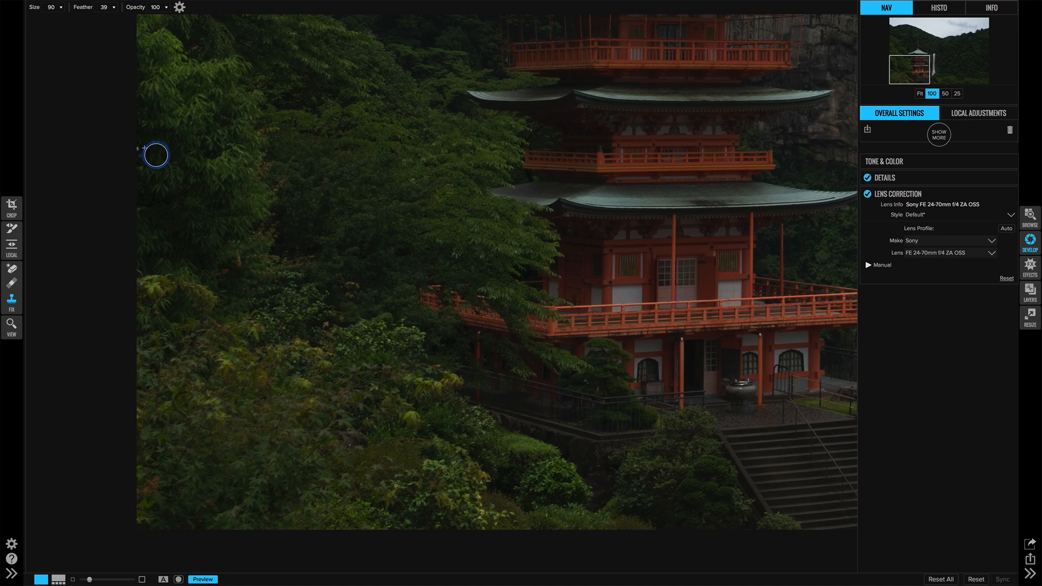
key("bracketright")
key("bracketright")
left_click(168, 172, "alt")
left_click_drag(141, 150, 141, 154)
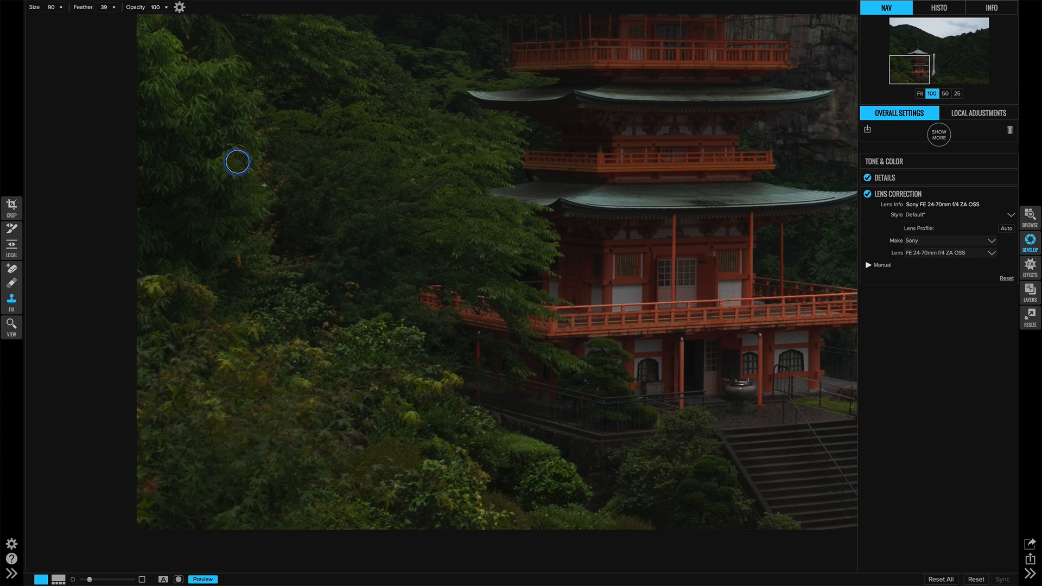
Step: Clone stair texture over the top of the stone lantern at the foot of the staircase, viewing it at 300% zoom
key("ctrl+0")
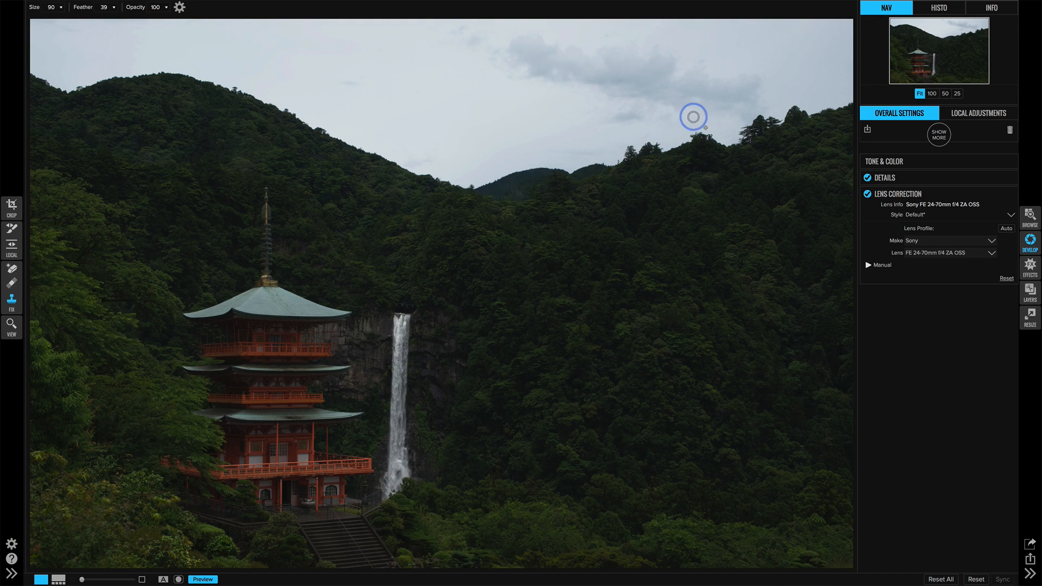
left_click(932, 94)
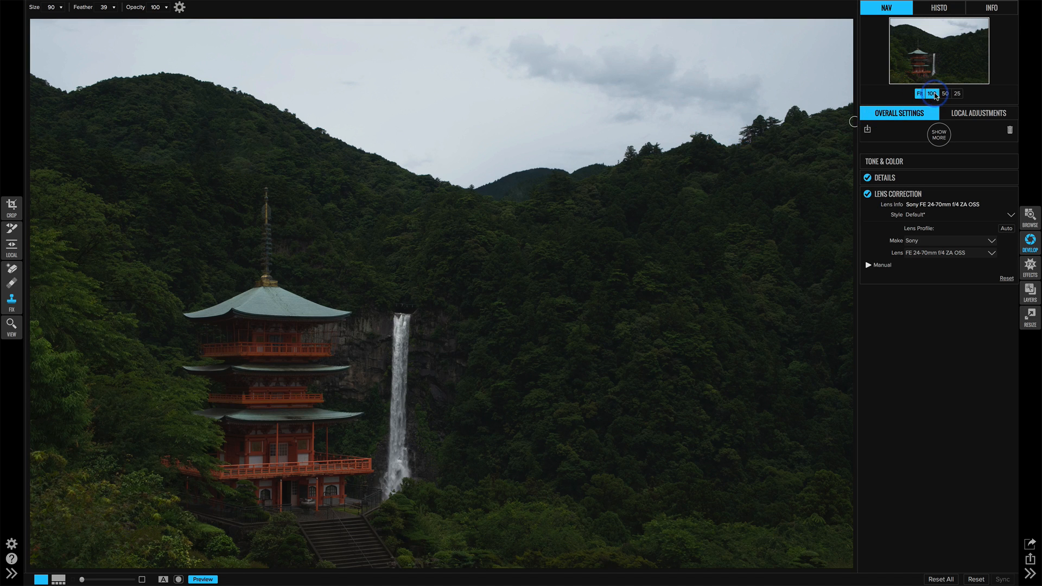
left_click_drag(937, 55, 933, 76)
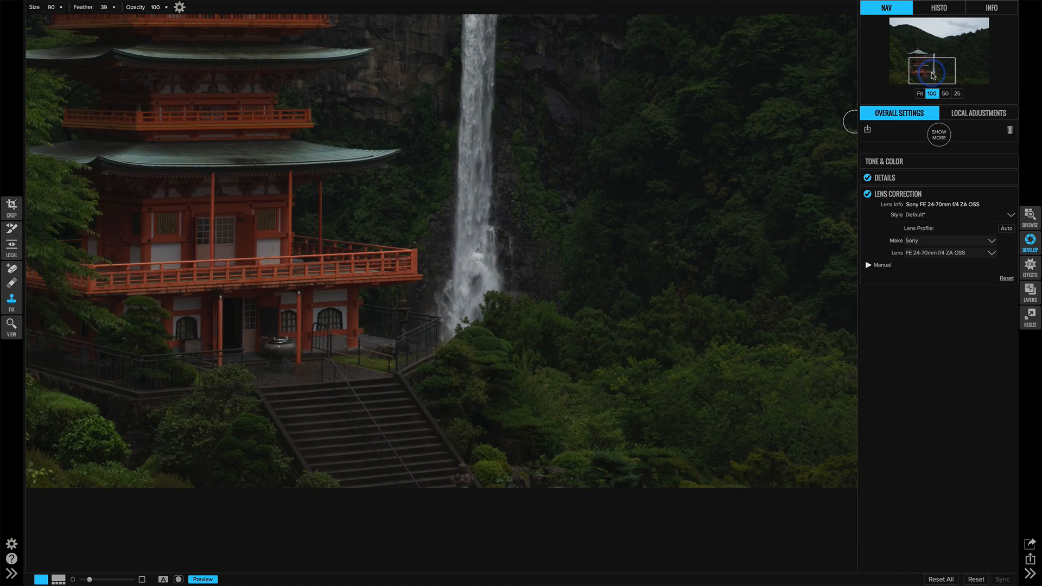
key("super+equal")
key("super+equal")
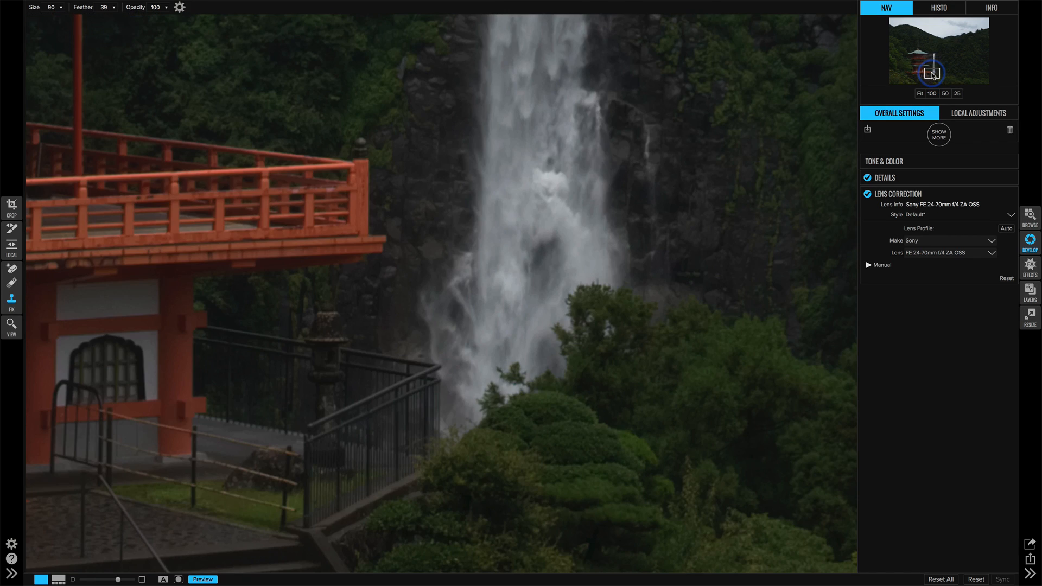
left_click_drag(932, 73, 933, 82)
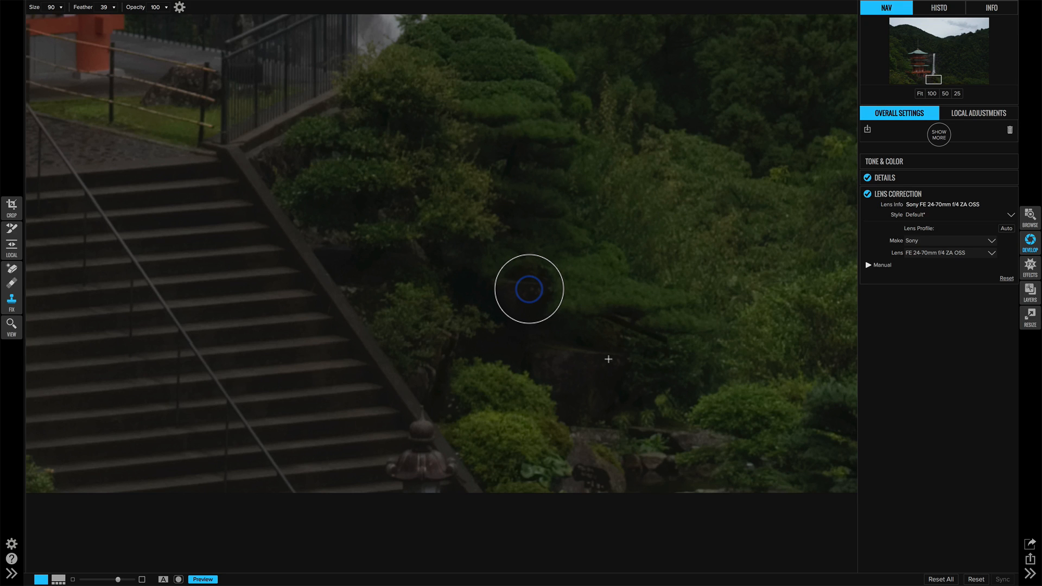
left_click(12, 326)
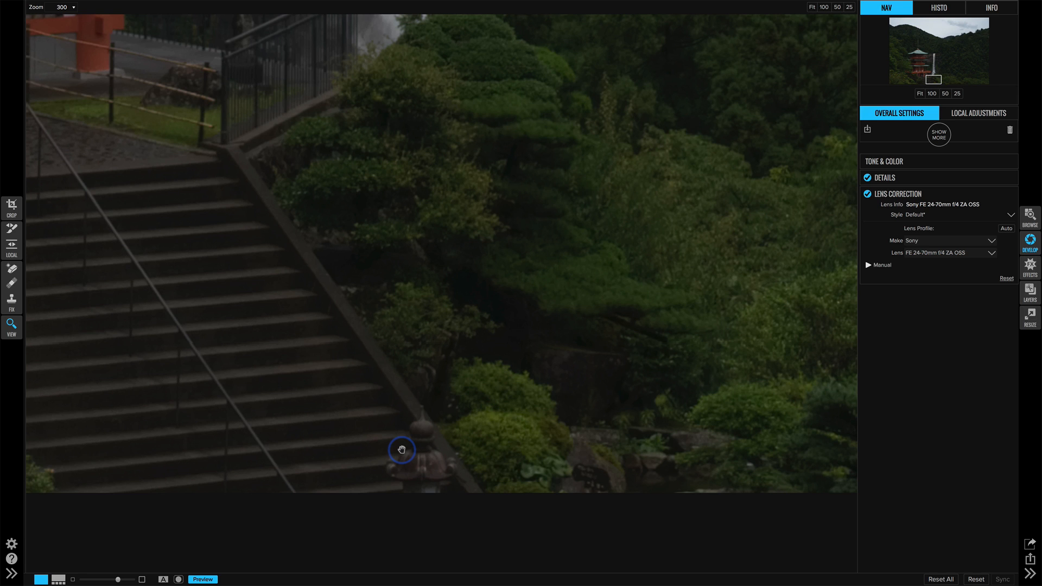
left_click(12, 301)
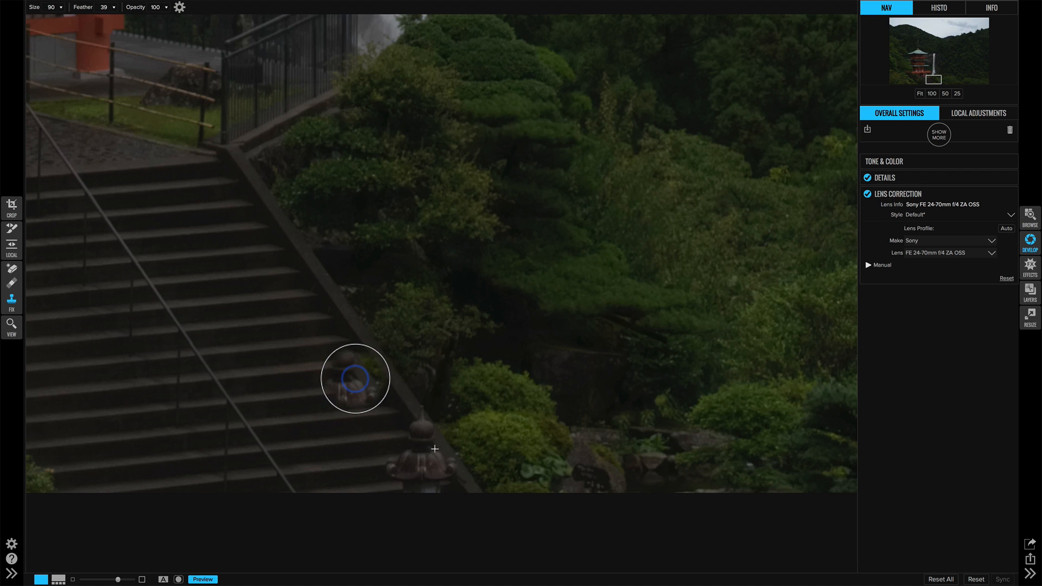
left_click(356, 379, "alt")
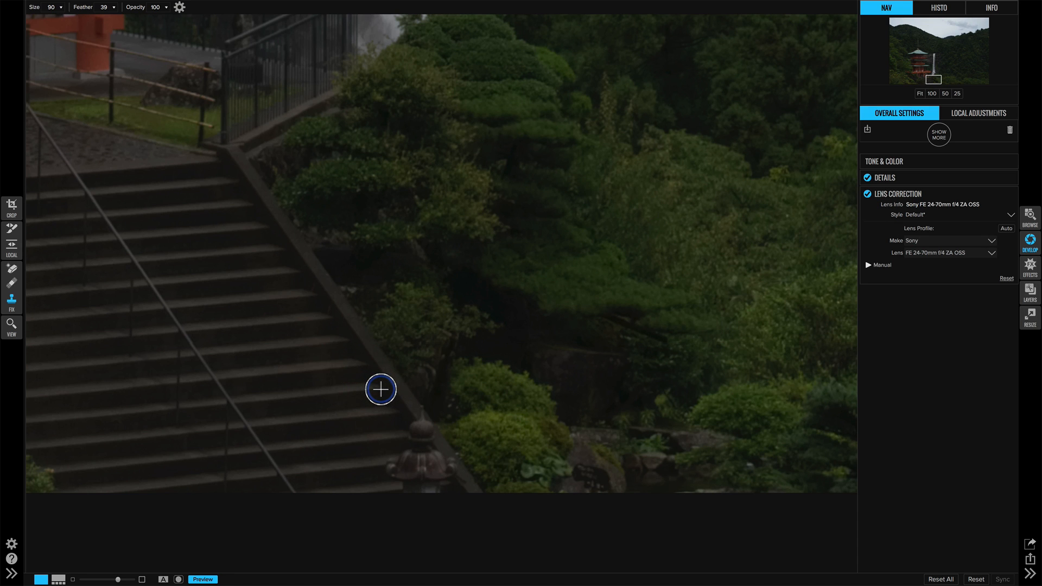
left_click(381, 389, "alt")
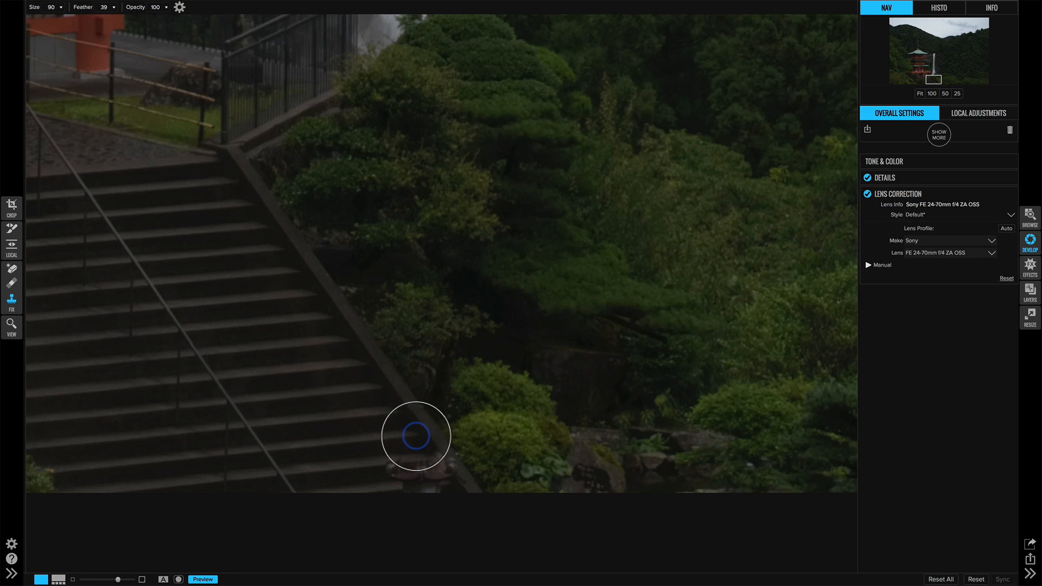
left_click(416, 436)
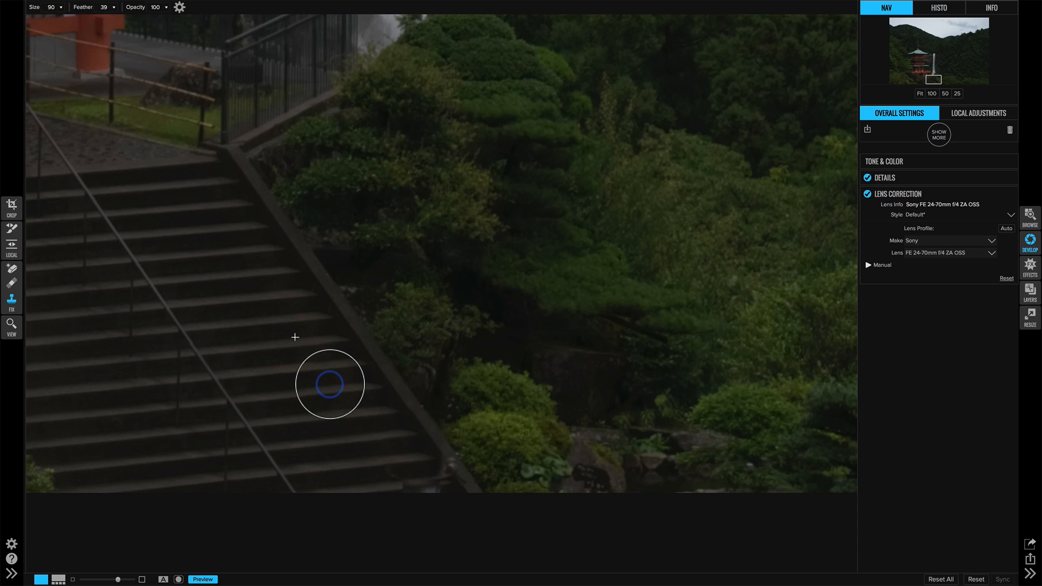
Step: Clone away the remaining base of the stone lantern with the brush size reduced to 60
key("bracketleft")
key("bracketleft")
key("bracketleft")
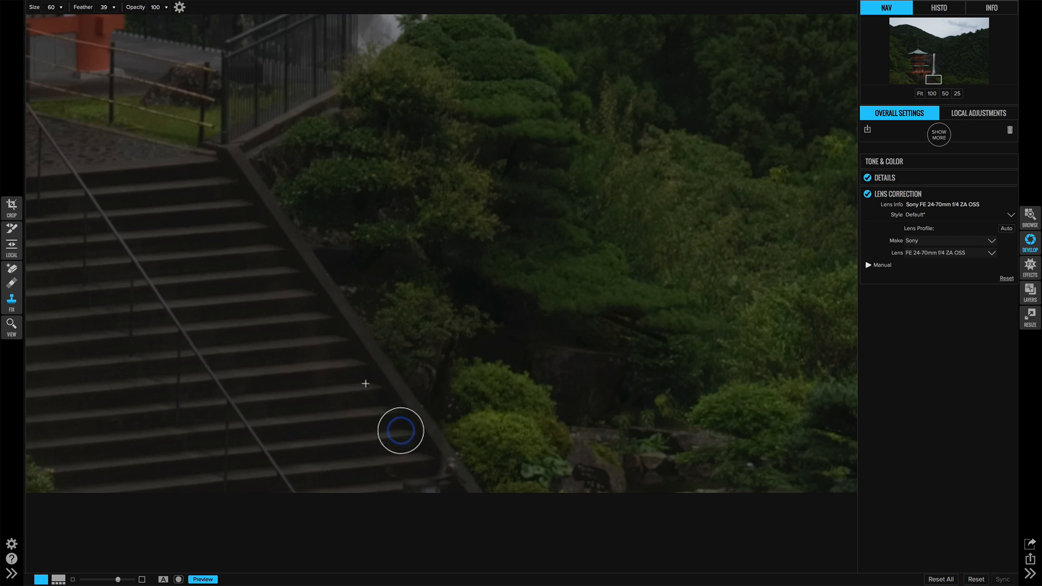
key("alt")
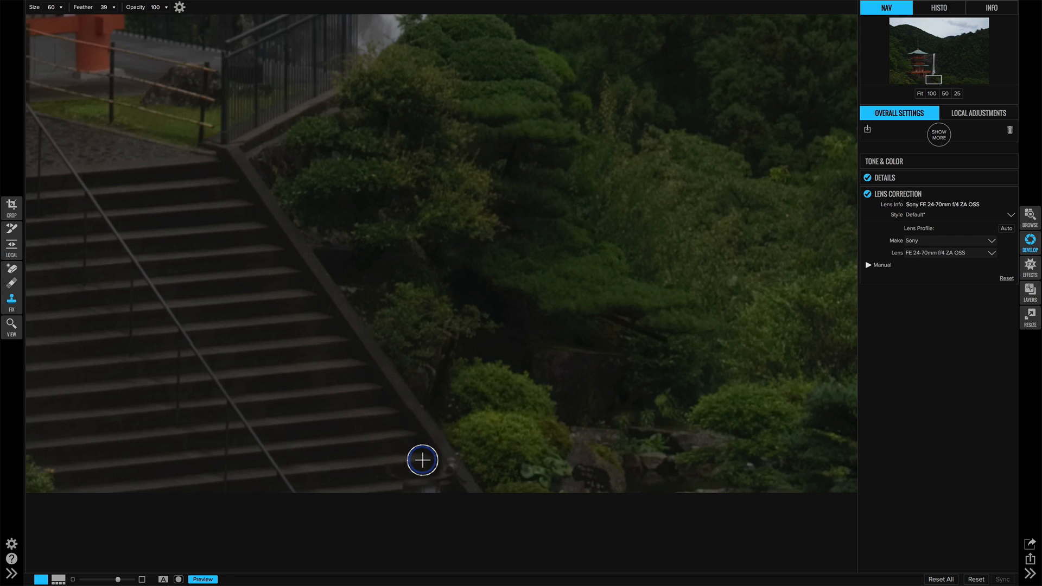
left_click(422, 460, "alt")
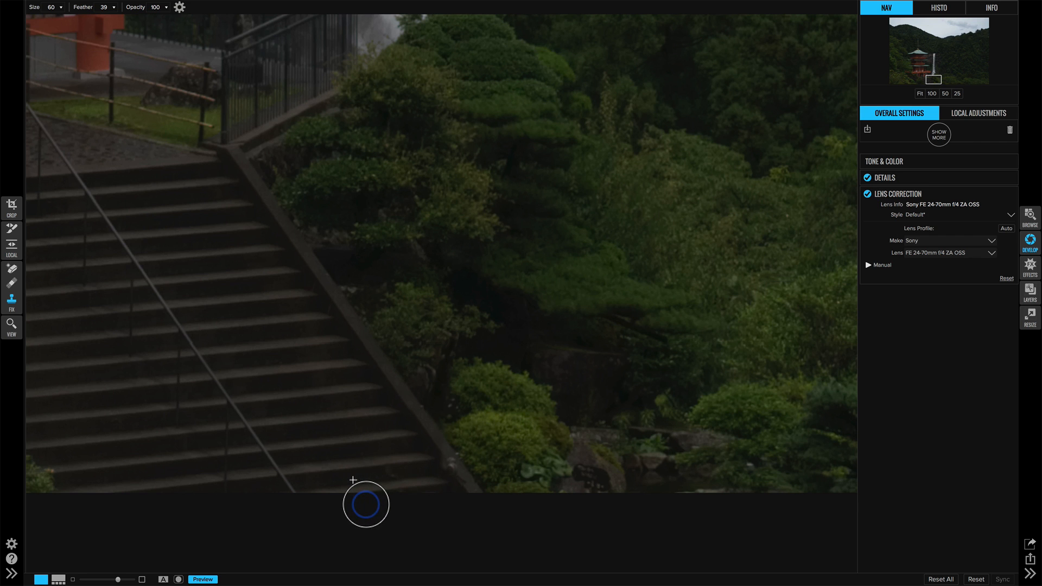
Step: Retouch the lowest stair edges where the lantern stood, using a size 10 clone brush
key("bracketleft")
key("bracketleft")
key("bracketleft")
key("bracketleft")
key("bracketleft")
key("bracketleft")
key("bracketleft")
key("bracketleft")
key("bracketleft")
key("bracketleft")
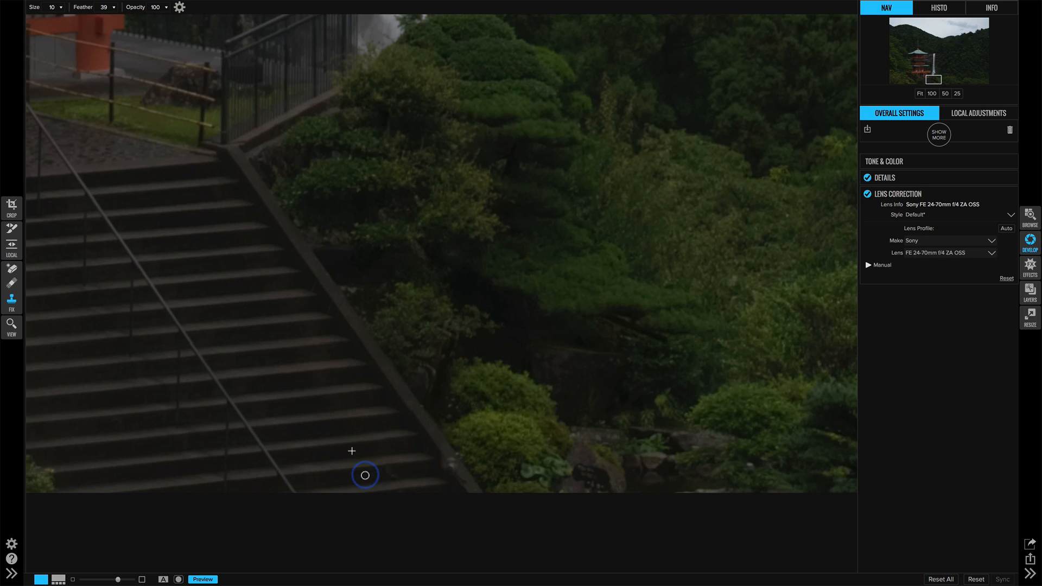
left_click(374, 473, "alt")
Step: Clean up the lower end of the staircase's side wall with a size 30 clone brush and check the full photo
key("bracketright")
key("bracketright")
key("bracketright")
key("bracketright")
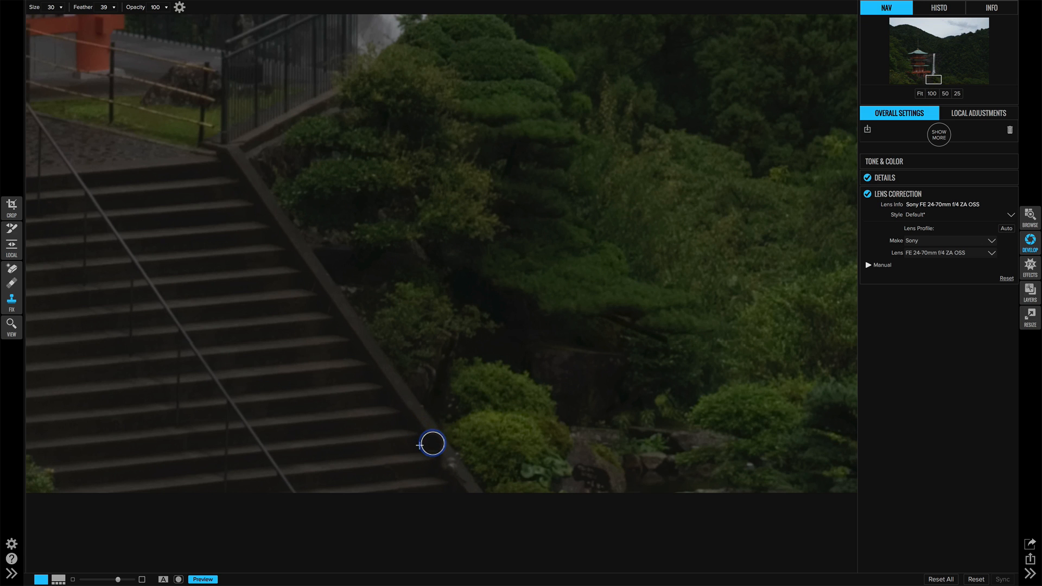
left_click(433, 444, "alt")
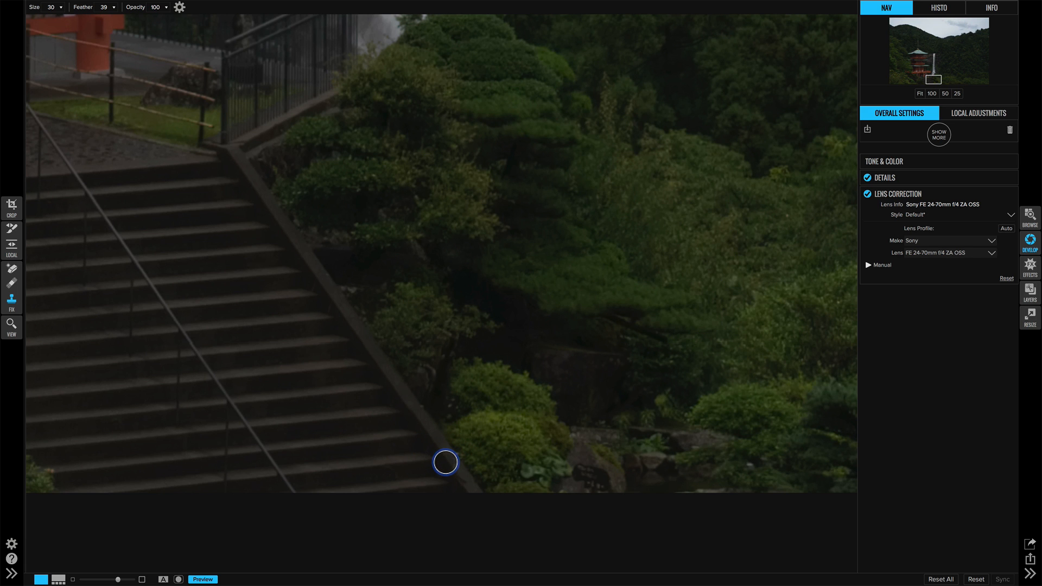
left_click_drag(446, 462, 449, 469)
left_click(932, 94)
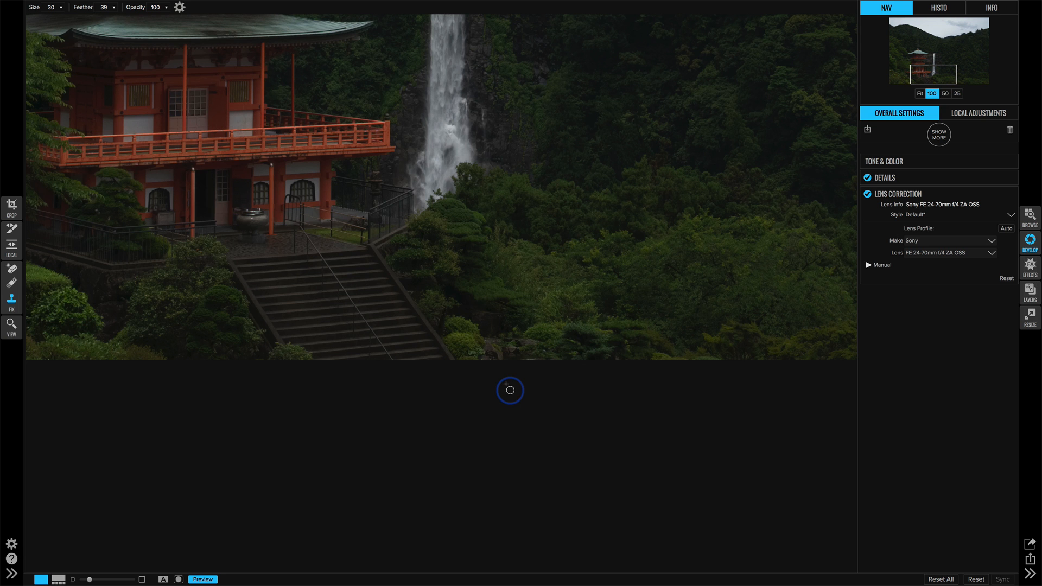
left_click(920, 95)
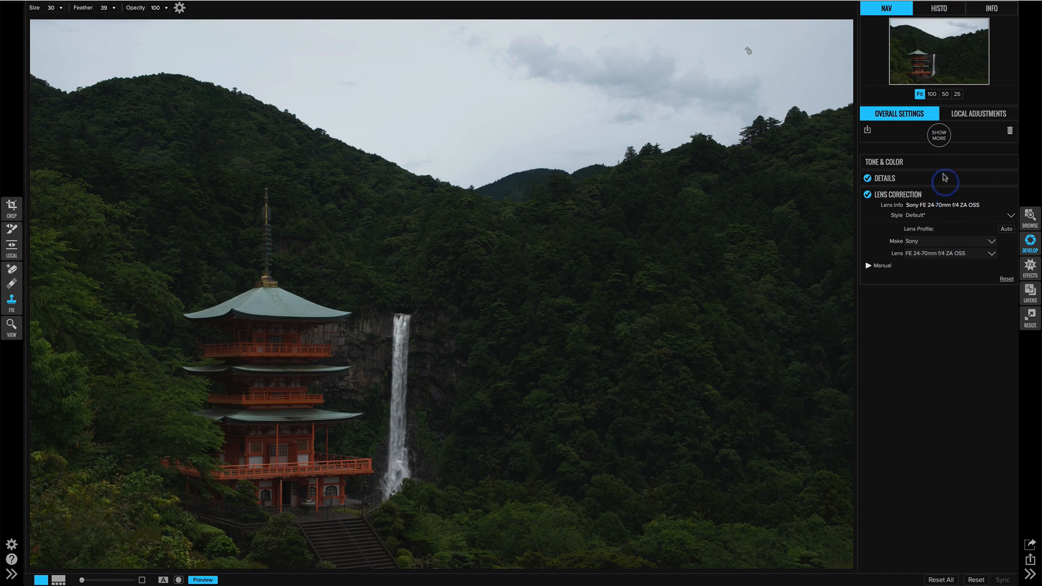
Step: Set the tone's Whites to 16 and Blacks to -5 while viewing the histogram
left_click(1006, 162)
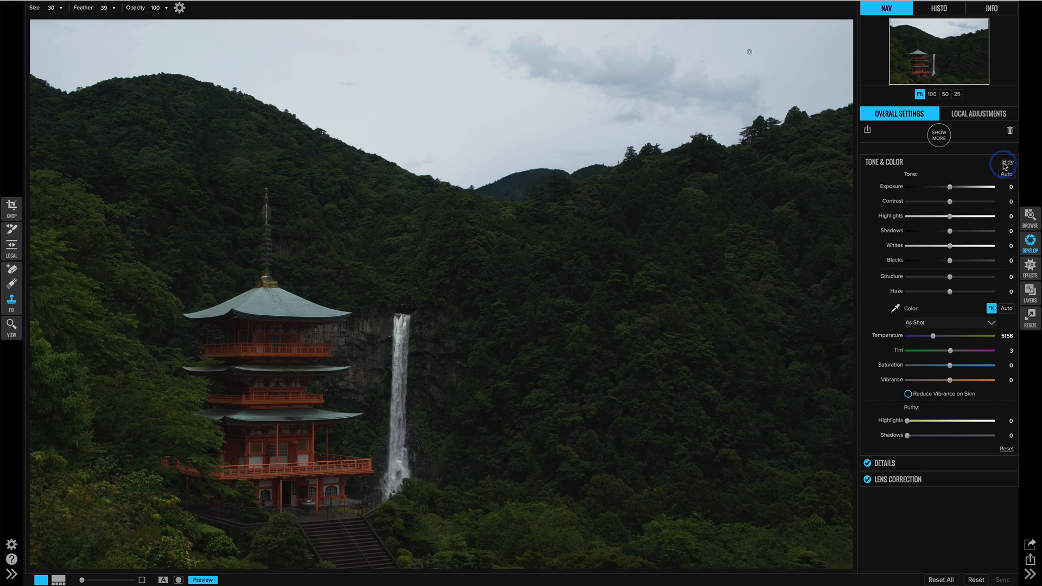
left_click(951, 14)
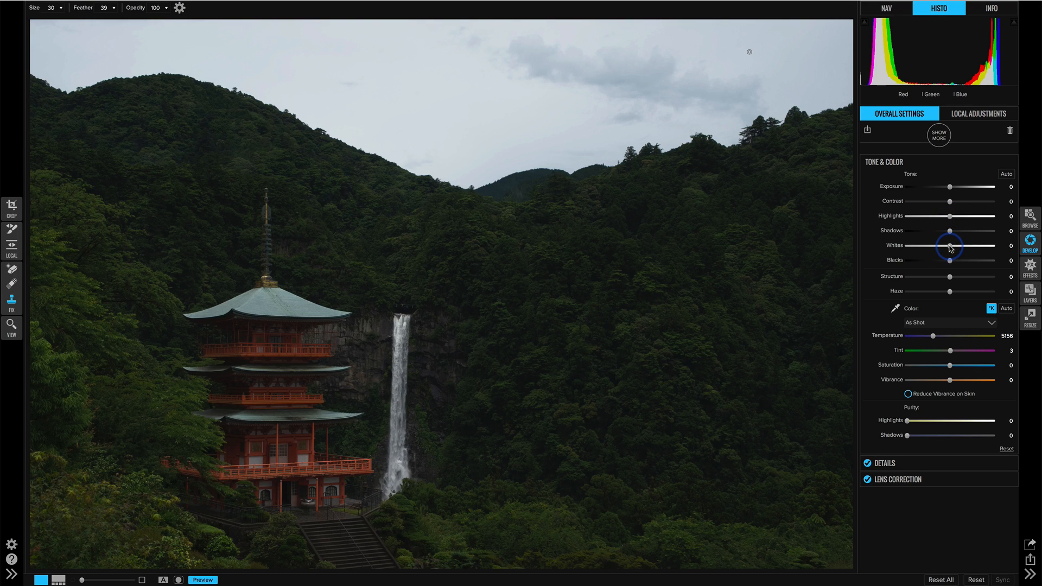
mouse_move(950, 248)
left_mouse_down()
mouse_move(976, 248)
mouse_move(966, 248)
left_mouse_up()
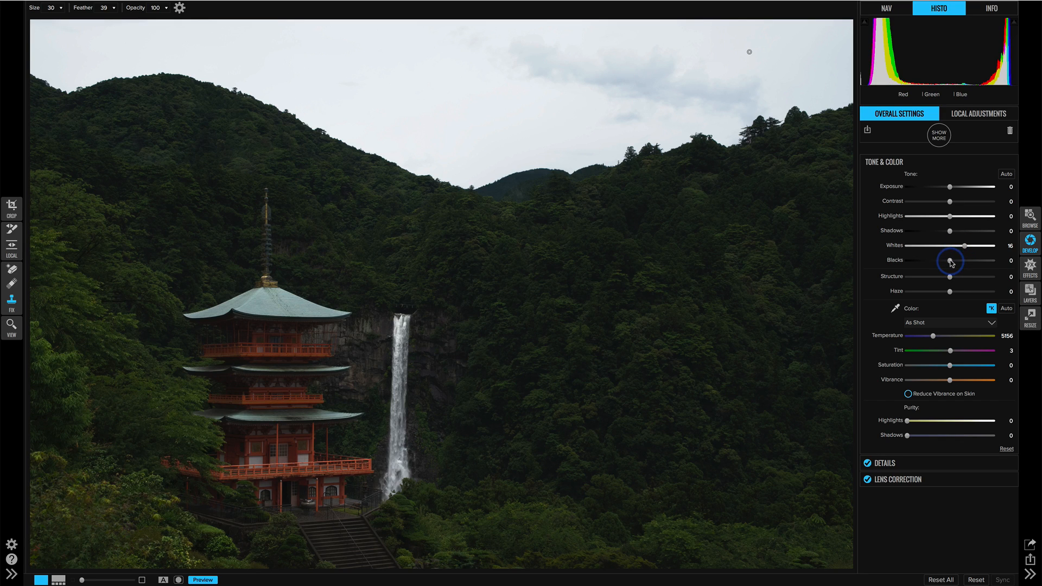
left_click_drag(950, 262, 945, 263)
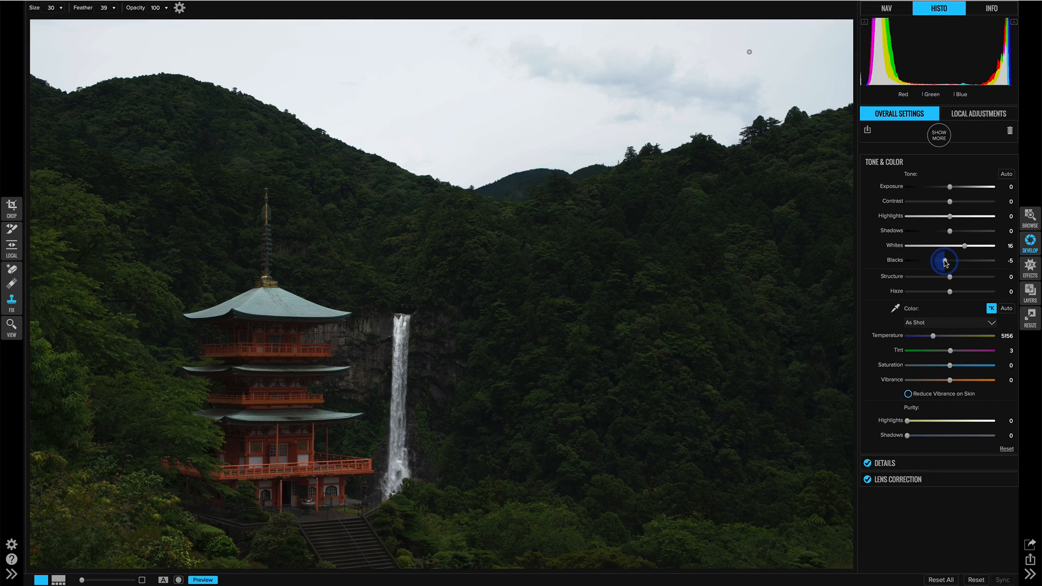
Step: Set the tone's Blacks to -2, Shadows to 26, Highlights to -30 and Contrast to 13
left_click_drag(945, 263, 949, 264)
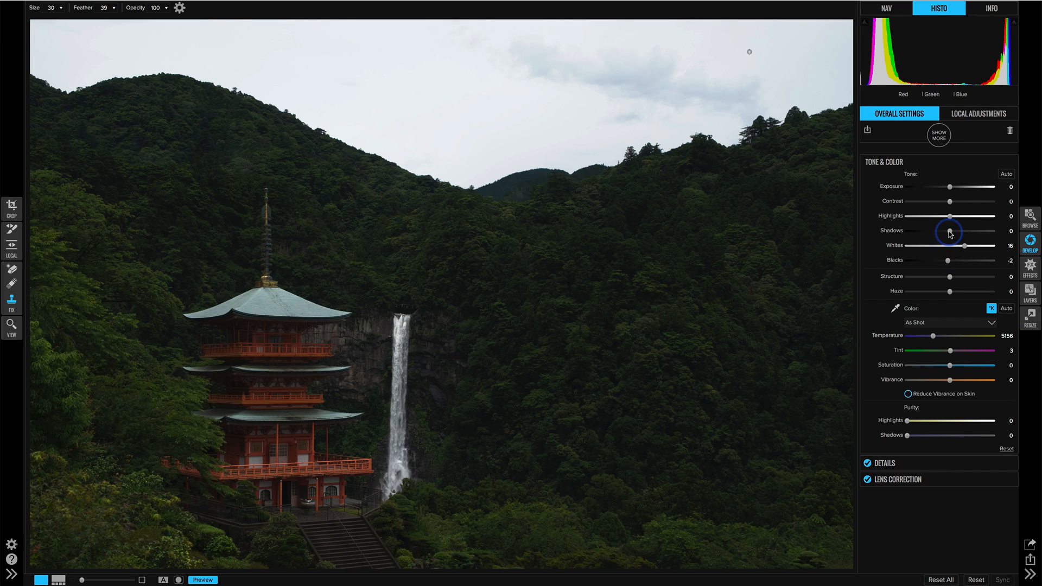
left_click_drag(950, 233, 972, 235)
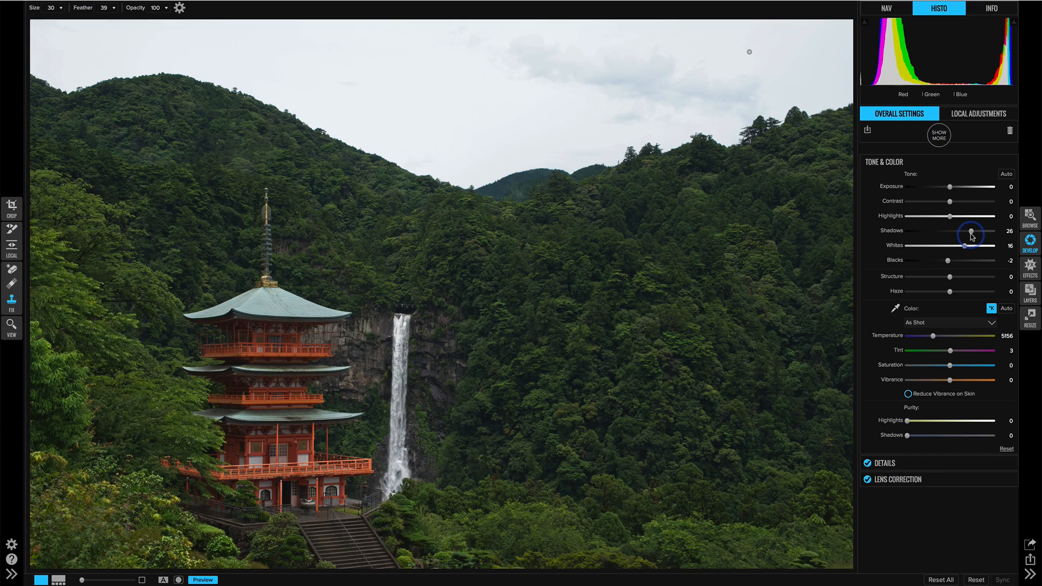
left_click_drag(949, 216, 929, 220)
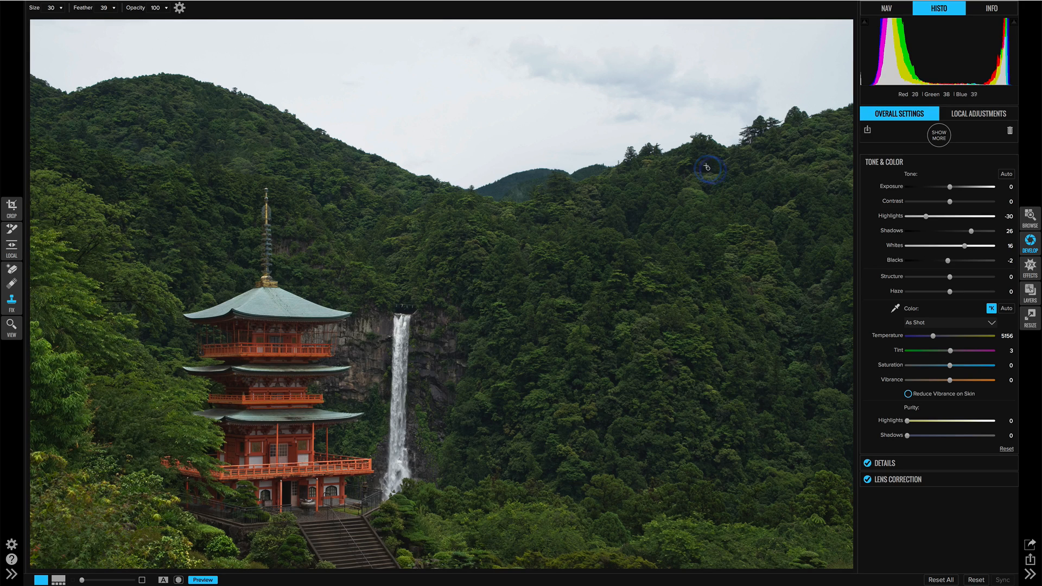
left_click(951, 202)
left_click_drag(952, 204, 962, 204)
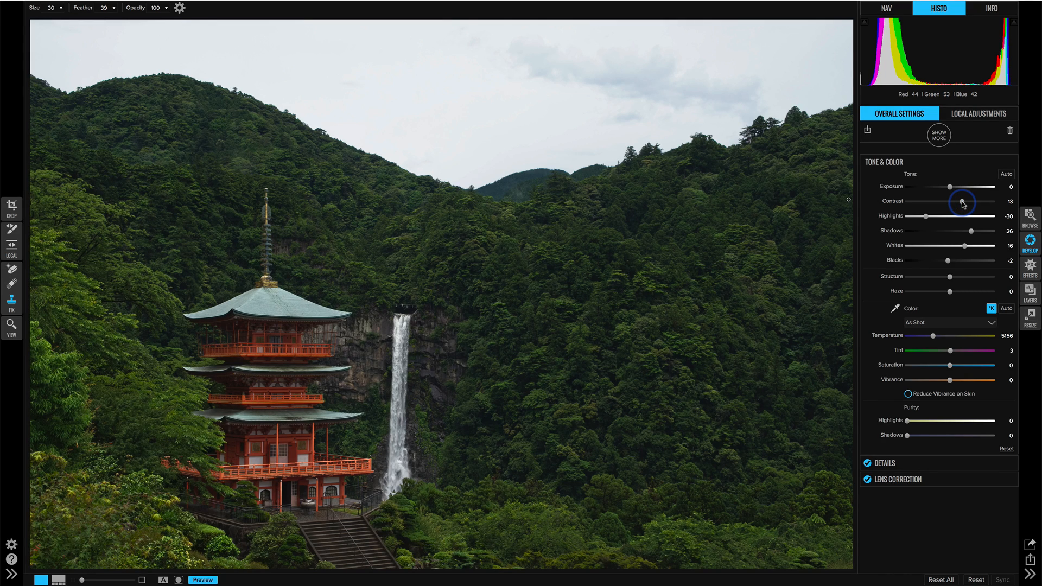
Step: Try the automatic white balance on the photo and return the color setting to As Shot
left_click(1006, 309)
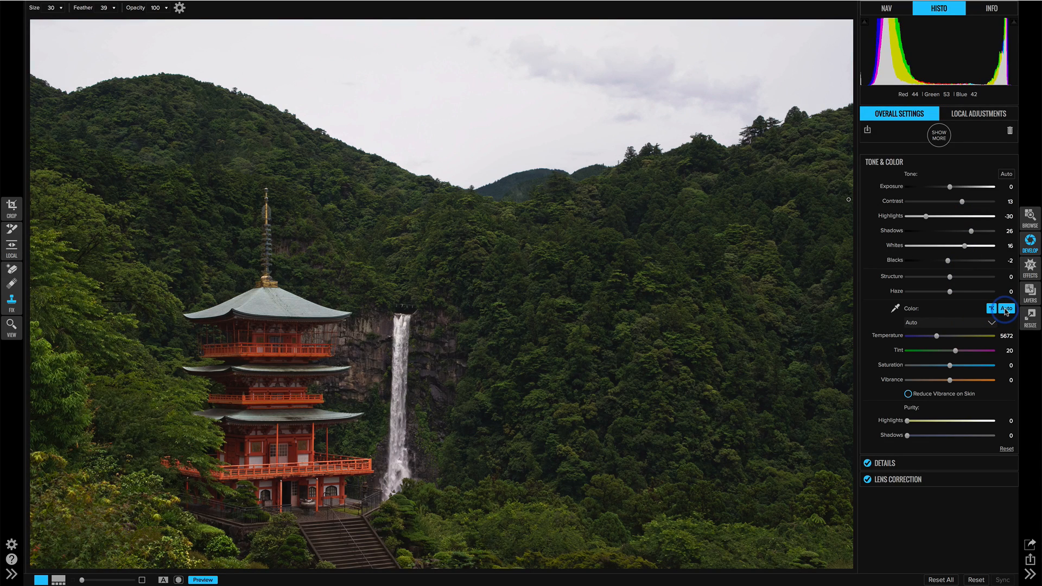
left_click(975, 322)
left_click(962, 333)
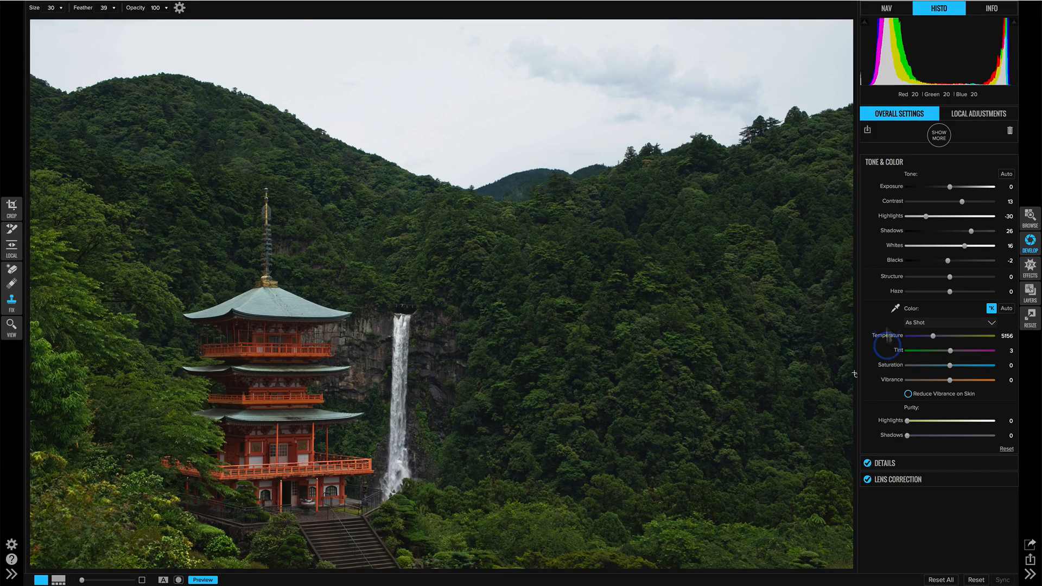
Step: Switch to the Effects module, collapse the histogram and add a Dynamic Contrast filter
left_click(1032, 267)
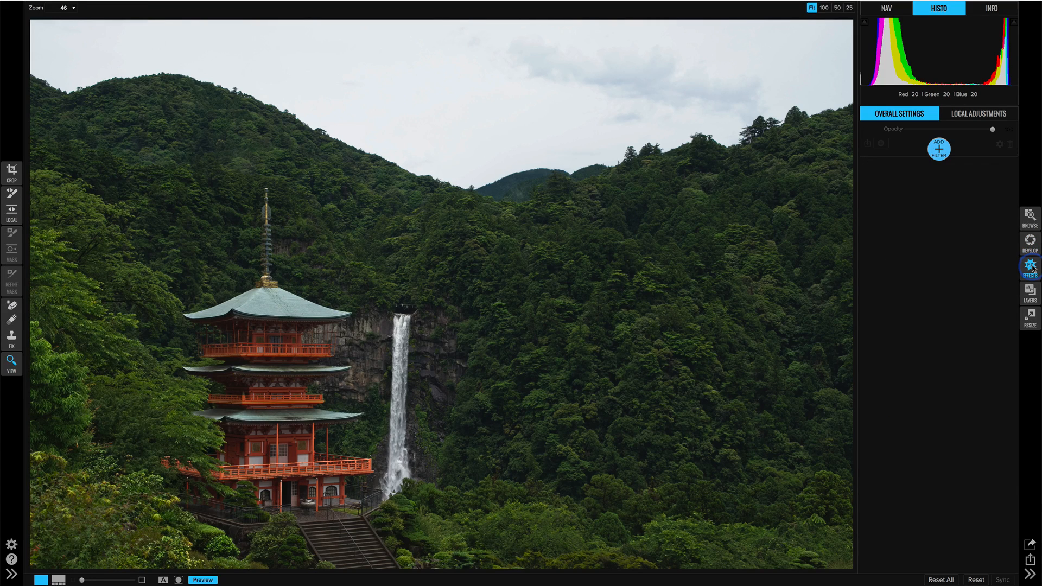
left_click(943, 8)
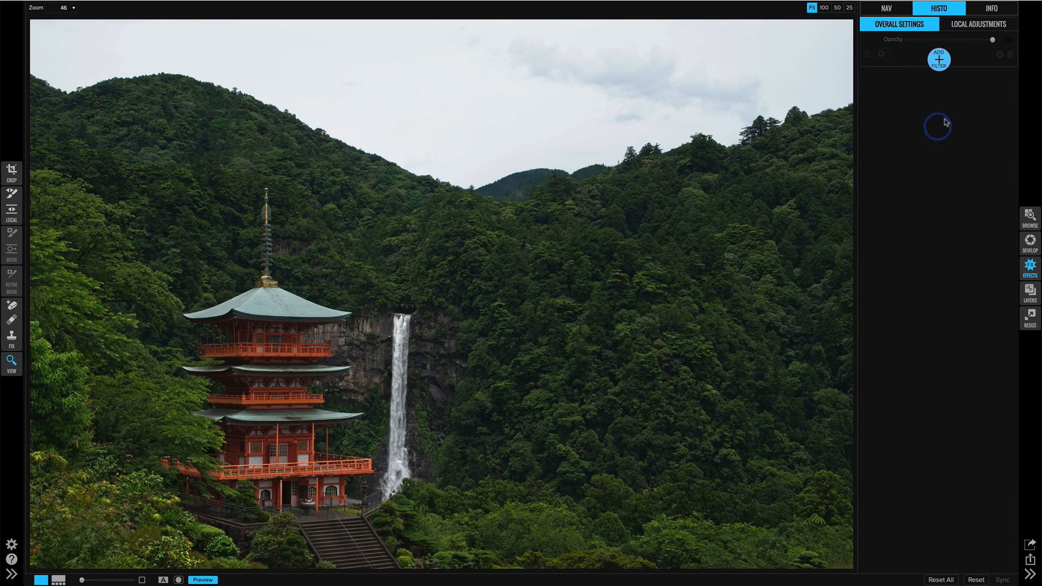
left_click(940, 61)
left_click(939, 62)
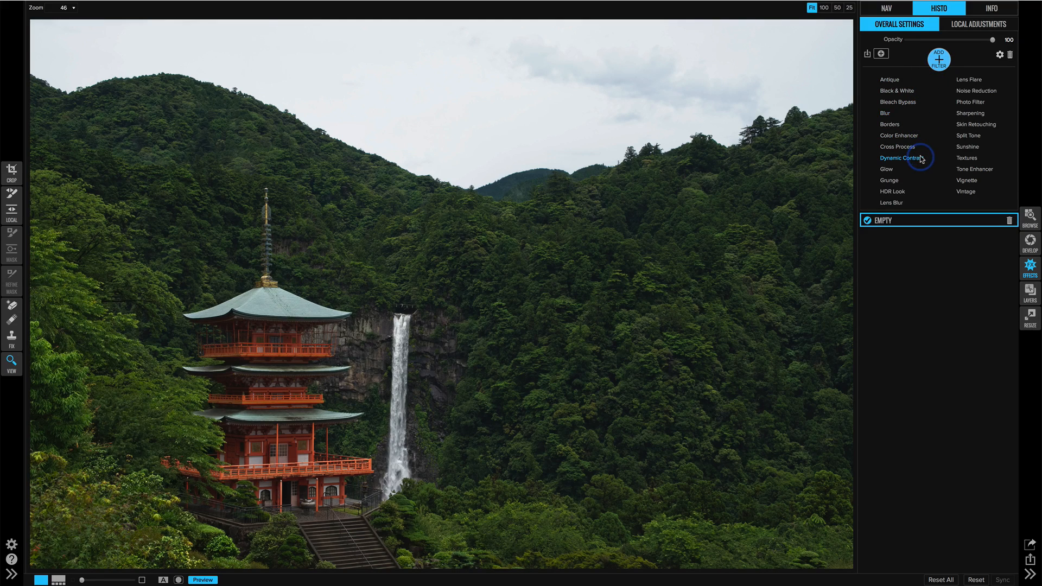
left_click(901, 158)
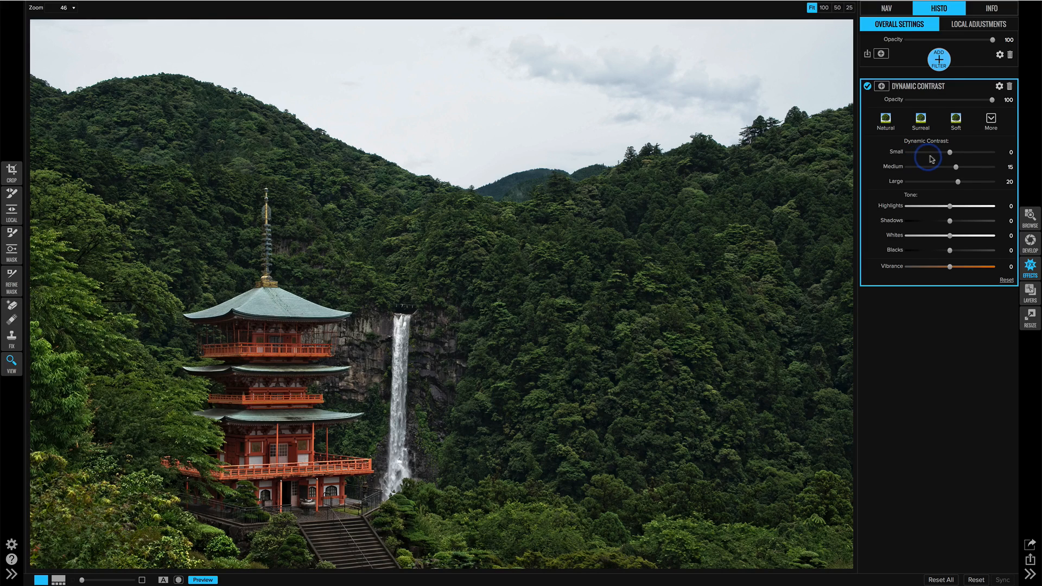
Step: Set the Dynamic Contrast filter's Small amount to 19 and Medium to 25, keeping Large at 20
left_click_drag(949, 154, 955, 155)
left_click_drag(955, 154, 958, 155)
left_click_drag(956, 167, 960, 171)
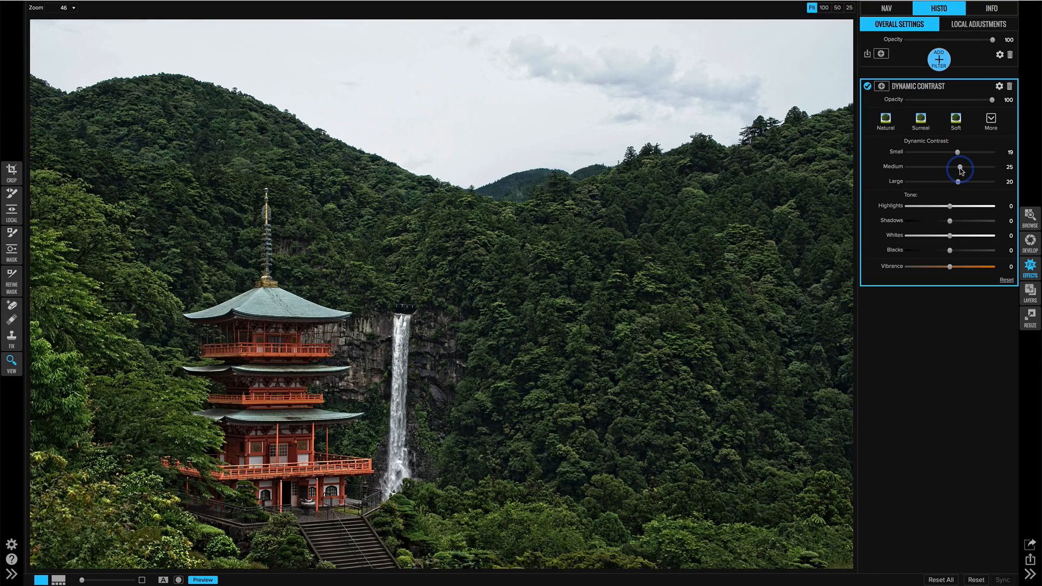
left_click_drag(959, 182, 958, 187)
Step: Paint the Dynamic Contrast effect out of the whole sky at 50 opacity, using a size 700 masking brush with feather 45
left_click(17, 236)
left_click_drag(190, 9, 186, 11)
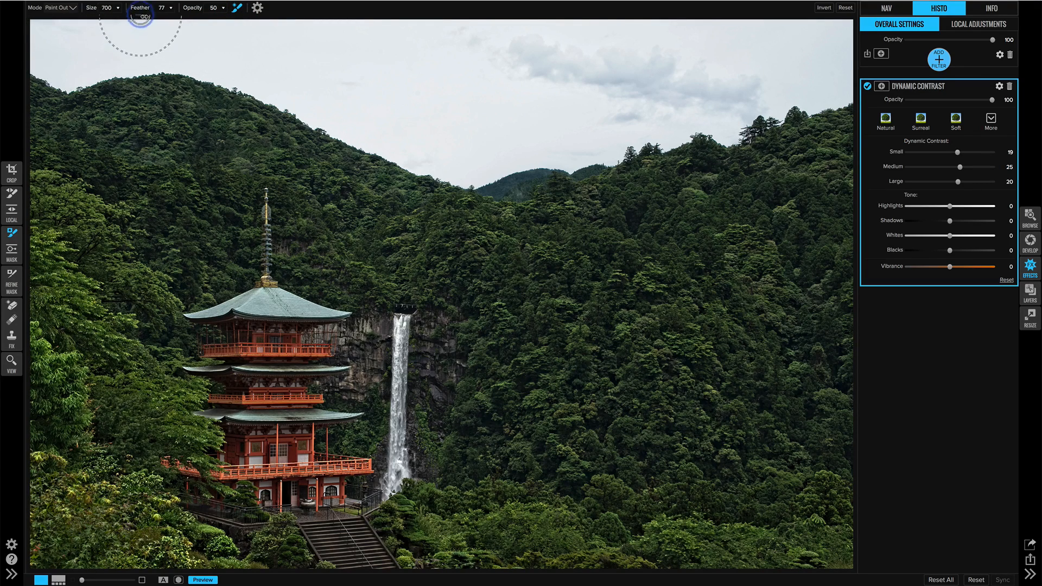
mouse_move(140, 8)
left_mouse_down()
mouse_move(131, 13)
mouse_move(138, 23)
mouse_move(39, 50)
left_mouse_up()
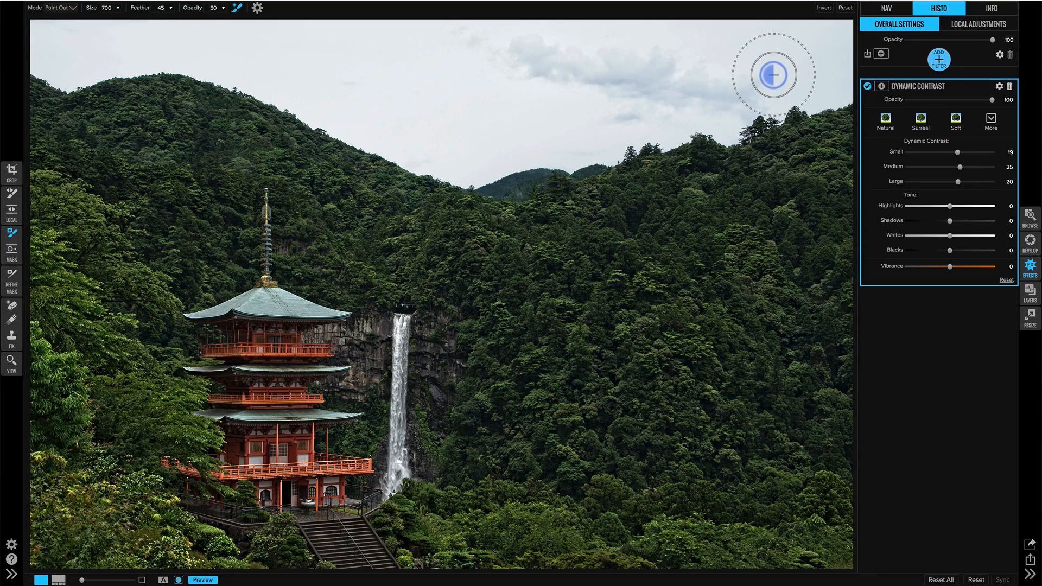
key("ctrl+m")
mouse_move(677, 92)
left_mouse_down()
mouse_move(595, 114)
mouse_move(462, 120)
mouse_move(845, 45)
mouse_move(598, 37)
mouse_move(635, 42)
left_mouse_up()
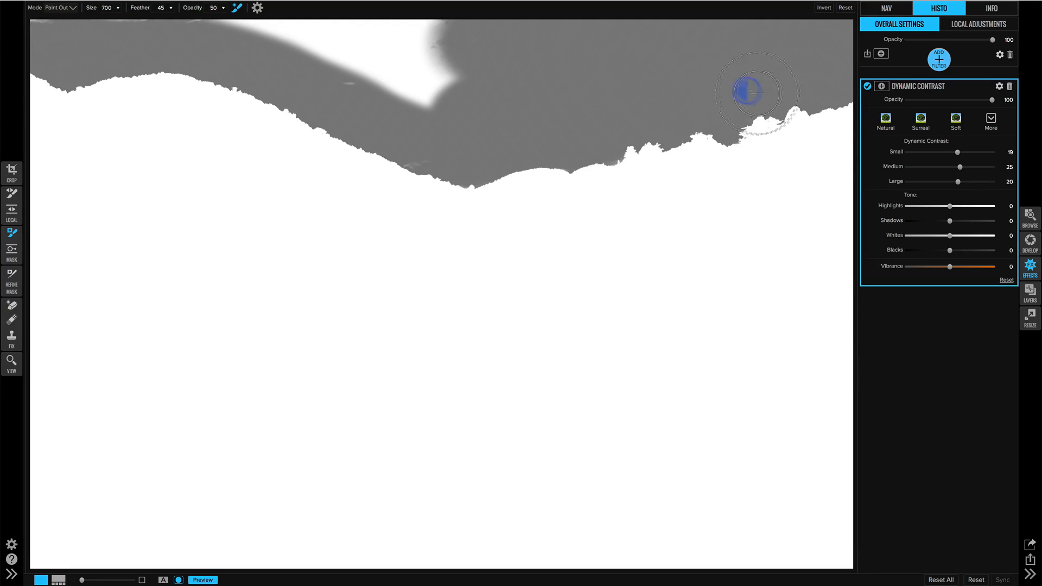
mouse_move(438, 56)
left_mouse_down()
mouse_move(188, 24)
mouse_move(389, 96)
left_mouse_up()
left_click_drag(306, 34, 43, 24)
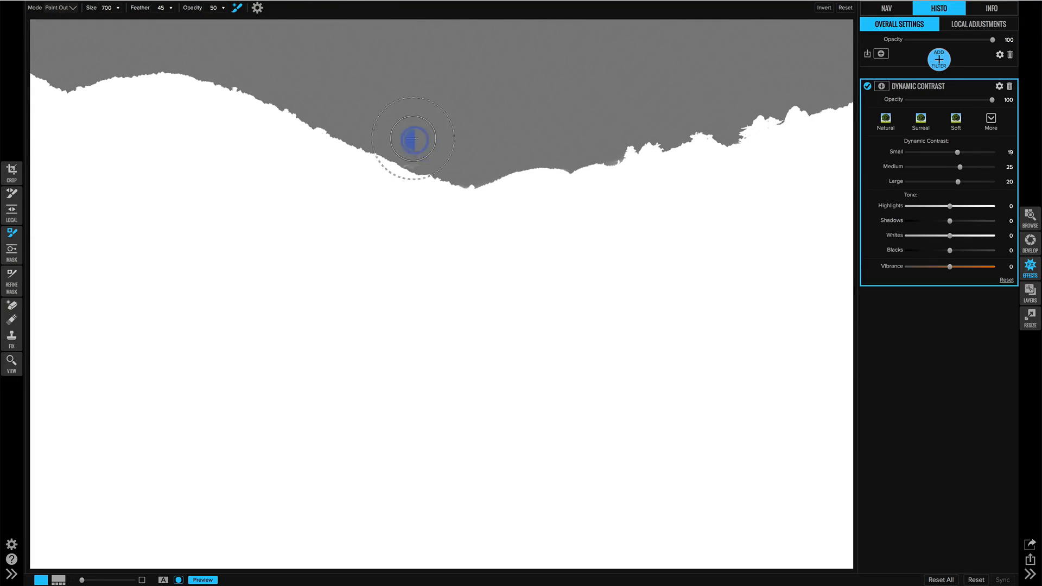
mouse_move(414, 140)
left_mouse_down()
mouse_move(421, 151)
mouse_move(414, 145)
left_mouse_up()
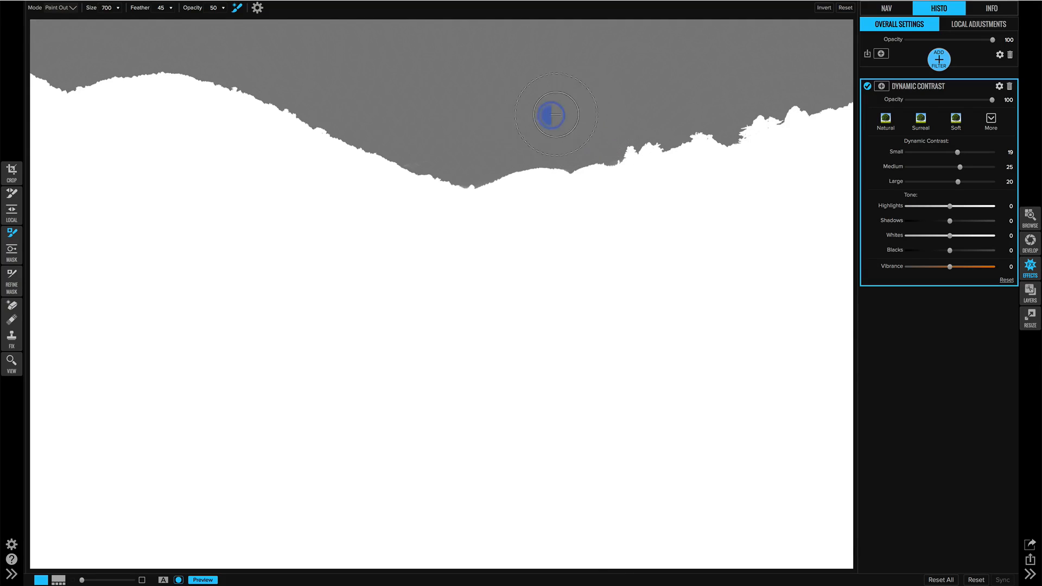
left_click_drag(391, 92, 406, 92)
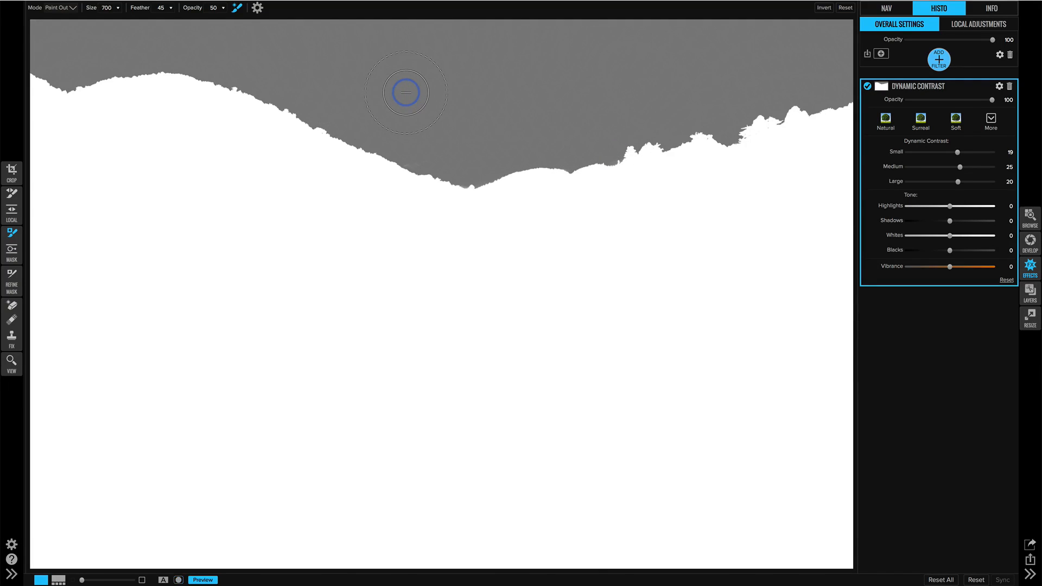
key("o")
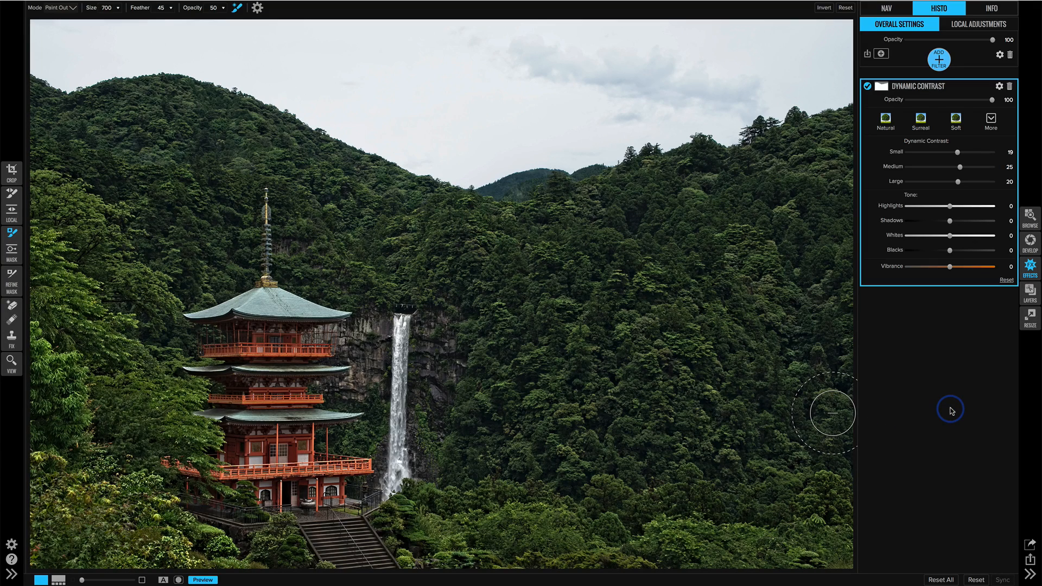
Step: Add a Color Enhancer filter using the Foliage preset
left_click(939, 60)
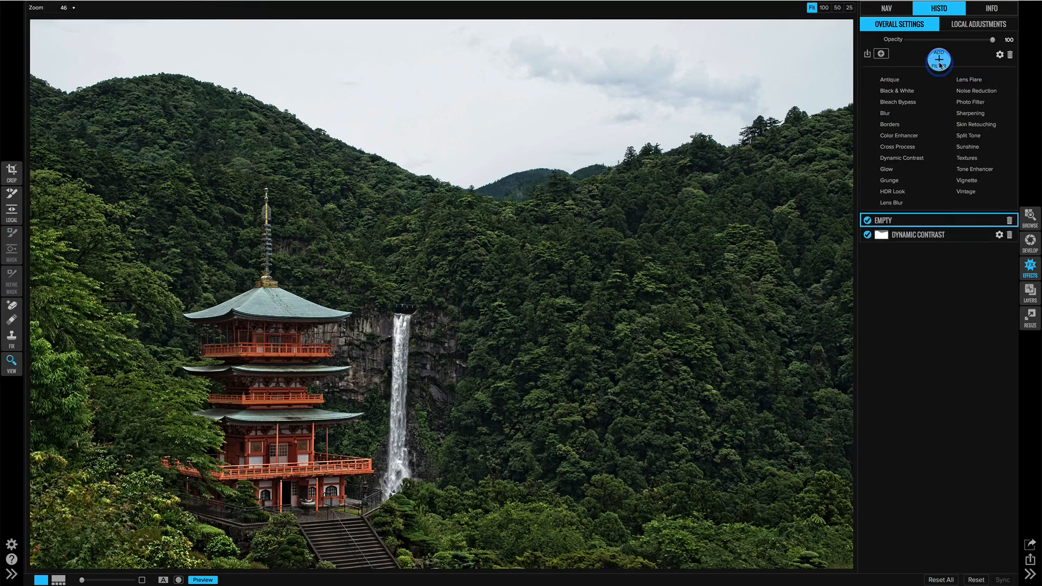
left_click(904, 136)
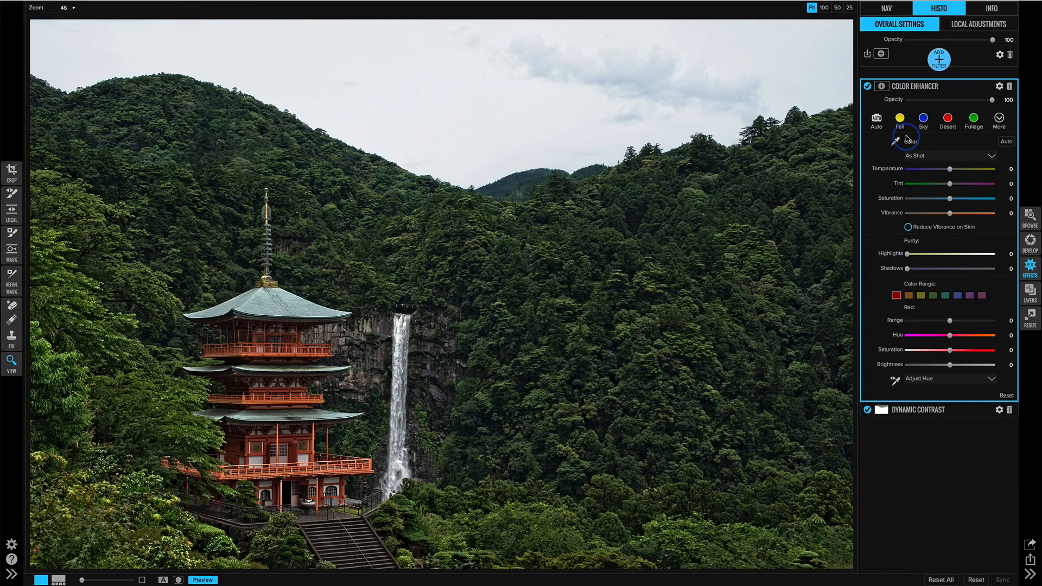
left_click(973, 119)
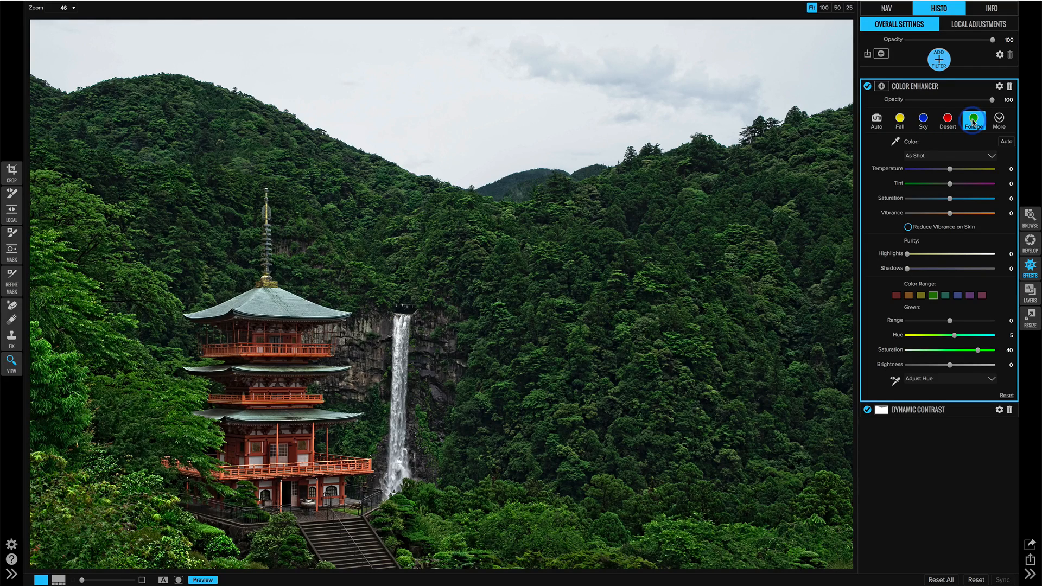
Step: Raise the brightness of the yellow and green color ranges in the Color Enhancer, and check the orange and red ranges
left_click(923, 296)
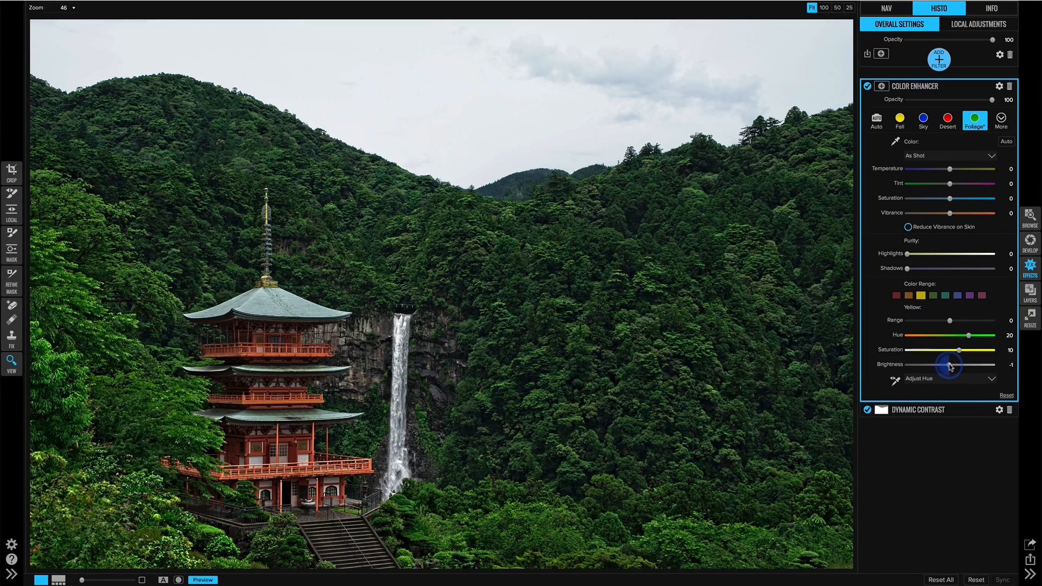
left_click_drag(950, 367, 959, 367)
left_click(933, 295)
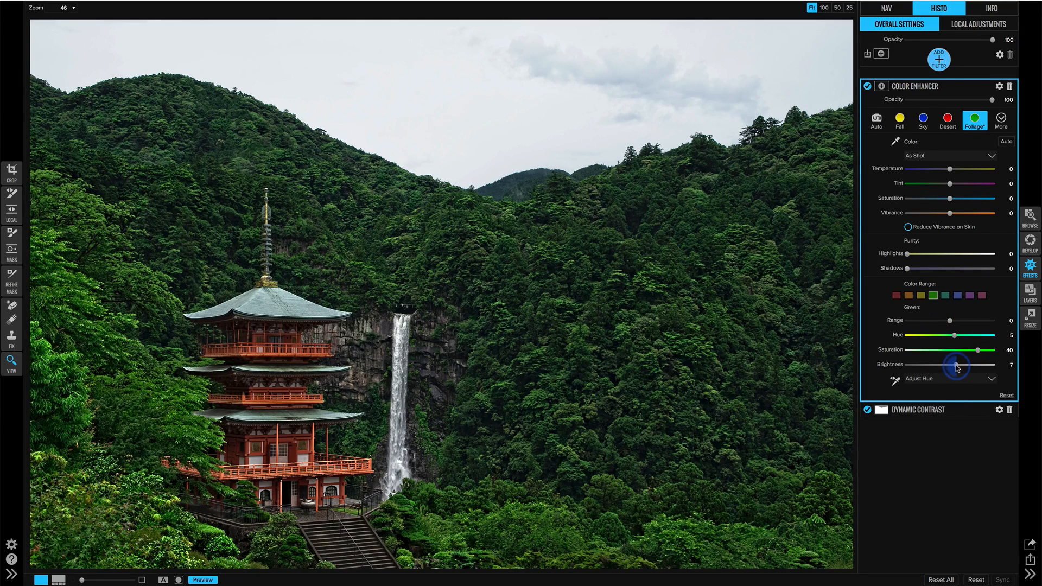
left_click_drag(956, 365, 959, 364)
left_click(908, 296)
left_click(896, 295)
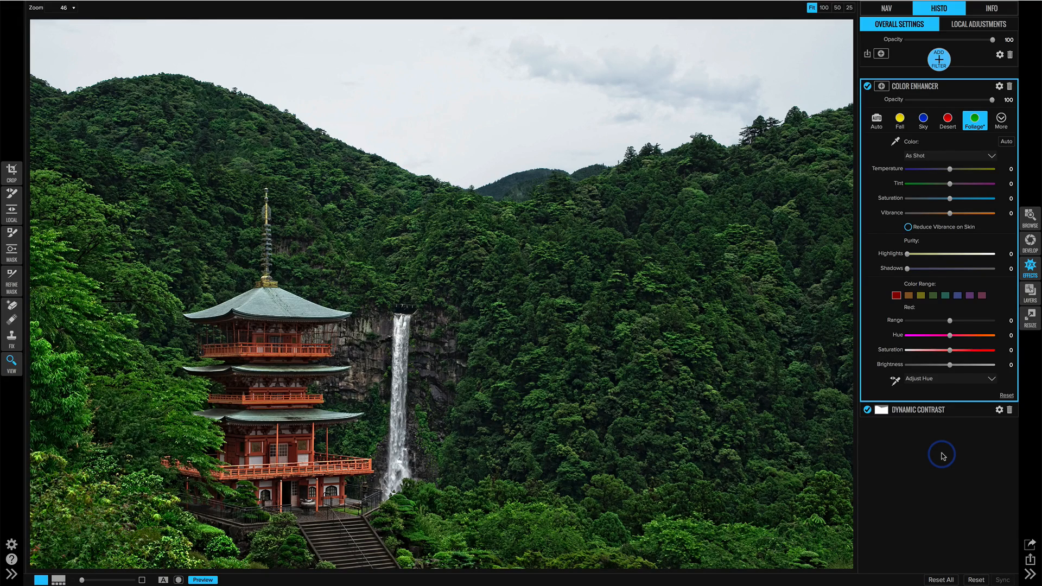
Step: Compare the photo with and without the Color Enhancer filter
left_click(867, 86)
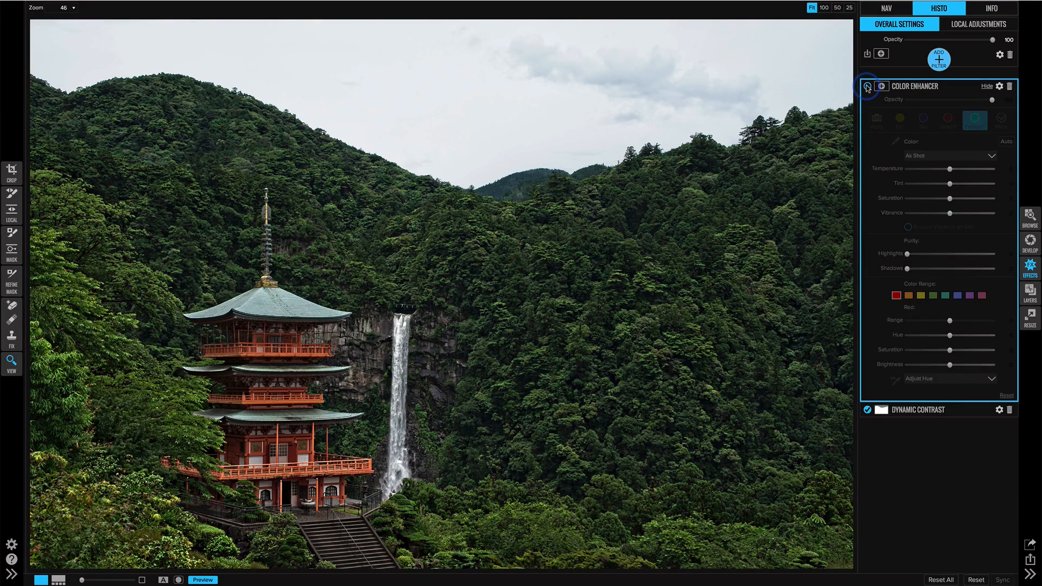
left_click(867, 86)
left_click(867, 86)
left_click(867, 86)
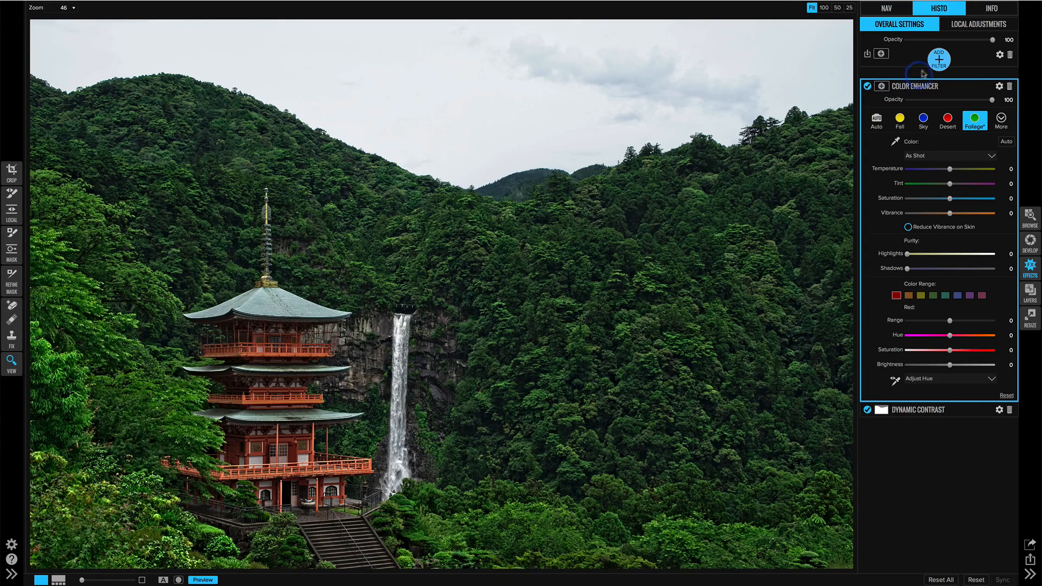
Step: Add a Glow filter with the Normal preset, setting its Amount to 32 and the filter opacity to 59
left_click(939, 58)
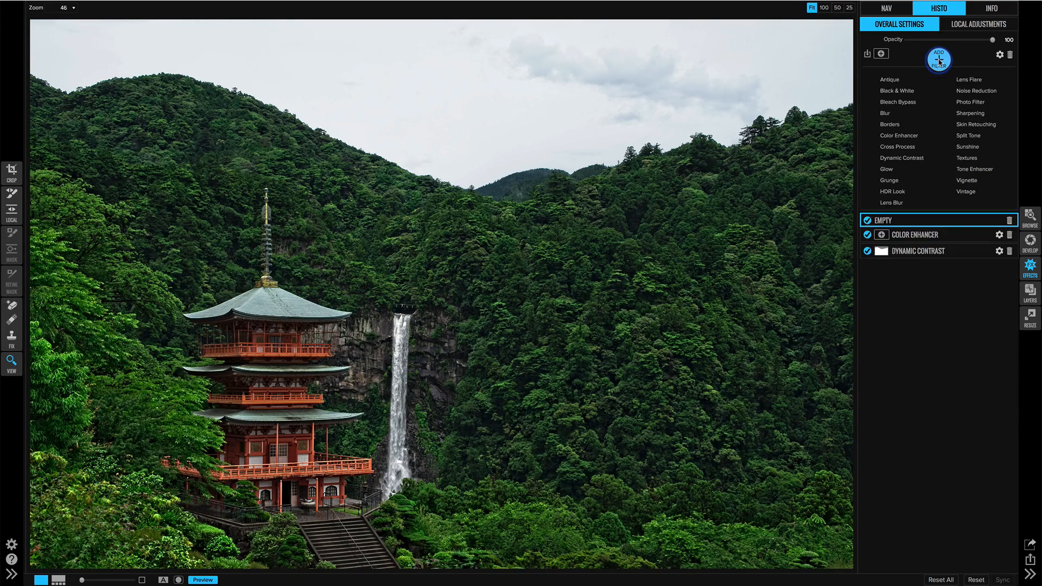
left_click(890, 170)
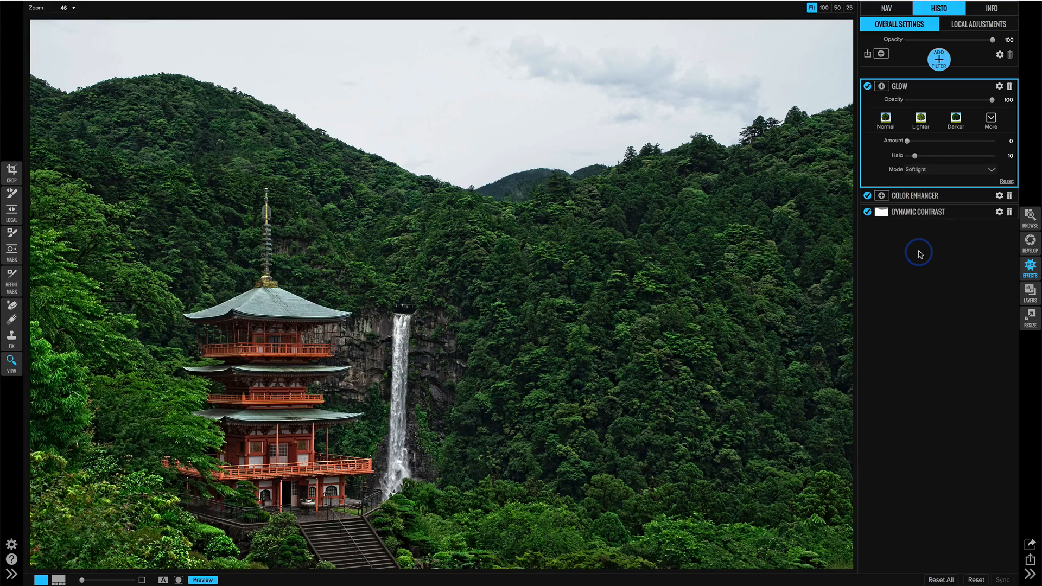
left_click(883, 121)
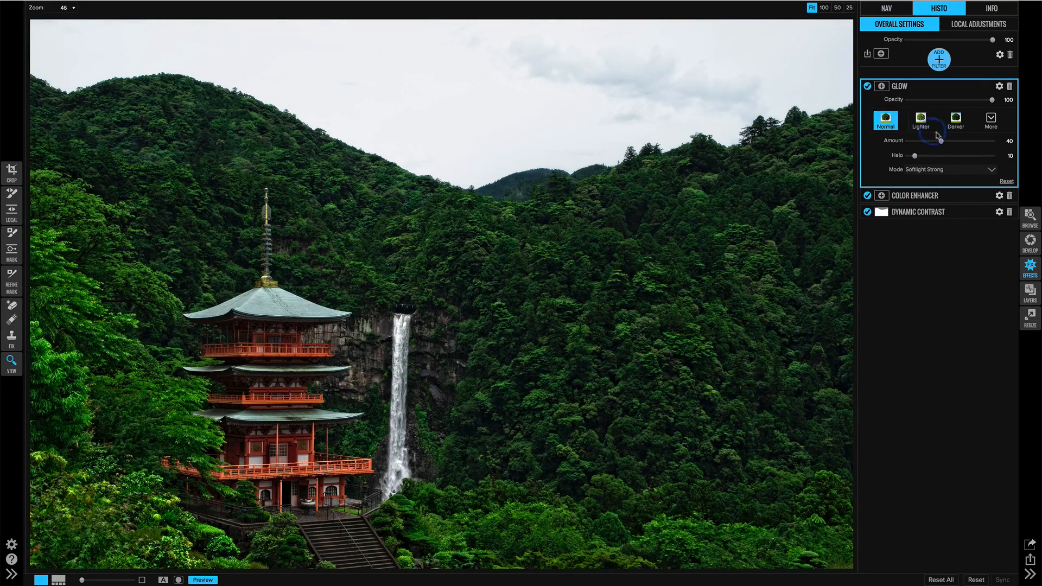
left_click_drag(941, 140, 934, 143)
left_click_drag(987, 103, 958, 106)
Step: Set the masking brush to paint out the glow at 100 opacity, with size 400 and feather 30
left_click(13, 234)
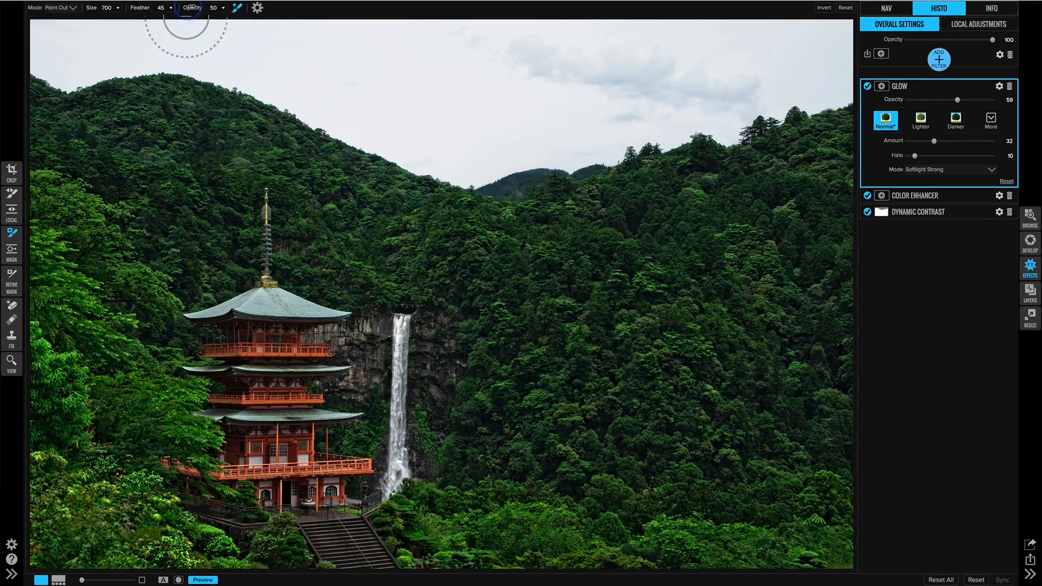
left_click(204, 6)
left_click(206, 6)
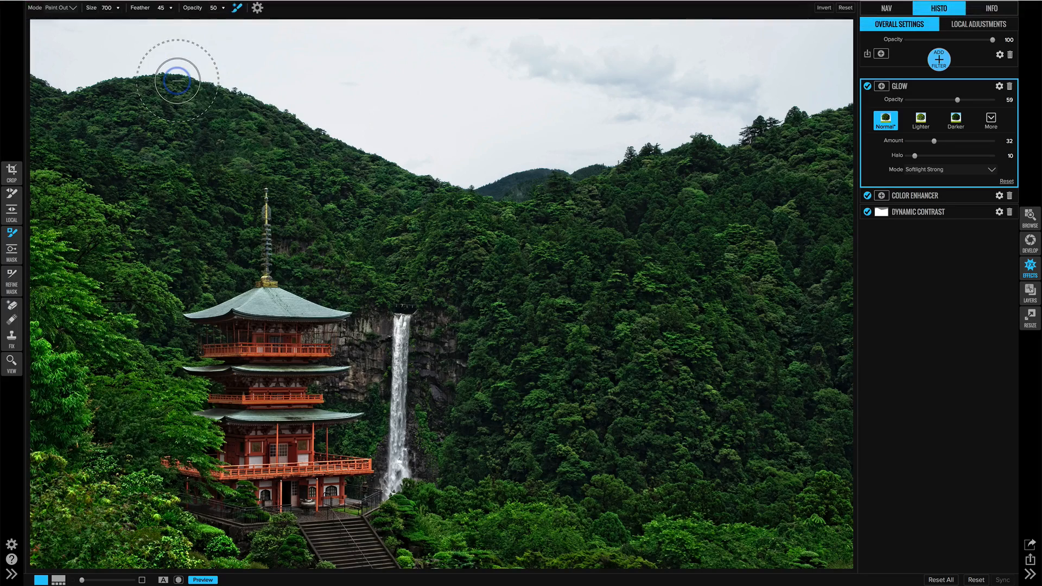
left_click_drag(190, 11, 234, 11)
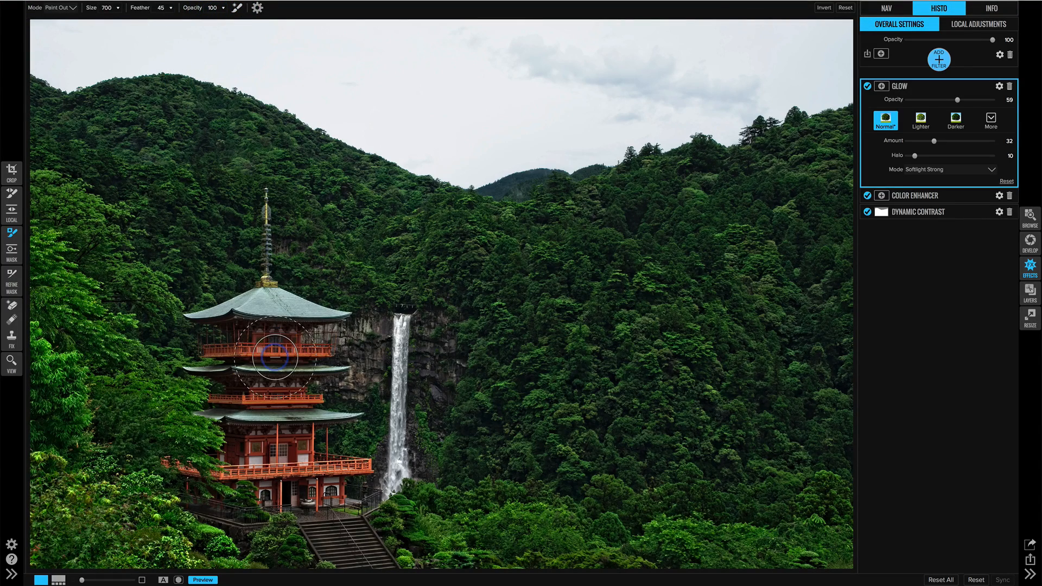
key("bracketleft")
key("bracketleft")
key("bracketleft")
key("shift+bracketleft")
key("shift+bracketleft")
key("shift+bracketleft")
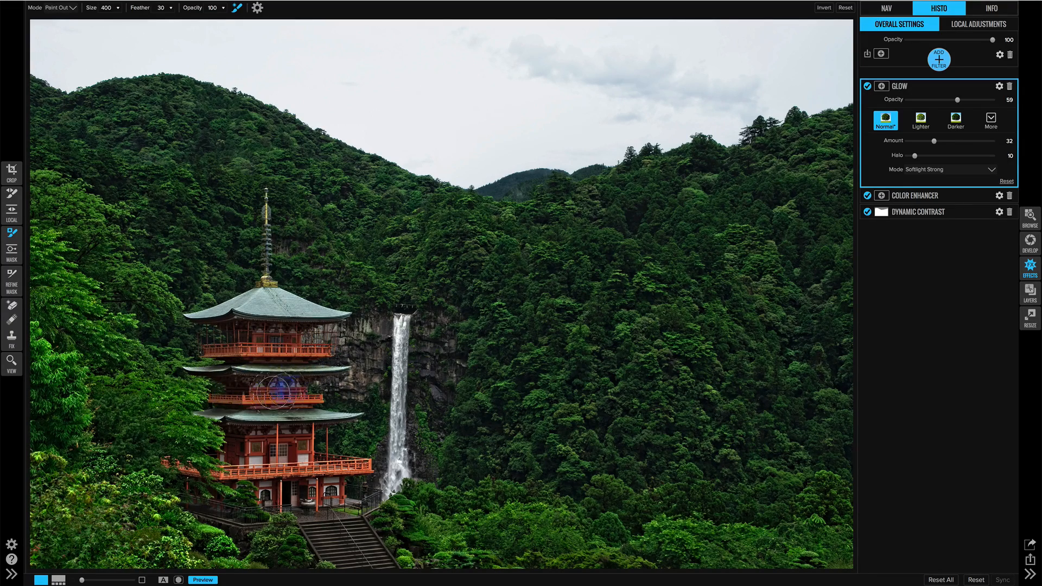
Step: Paint the glow out of the pagoda's floors, balconies and front stairs, checking the mask between strokes
key("o")
mouse_move(284, 398)
left_mouse_down()
mouse_move(254, 413)
mouse_move(311, 426)
mouse_move(231, 421)
mouse_move(292, 438)
left_mouse_up()
key("o")
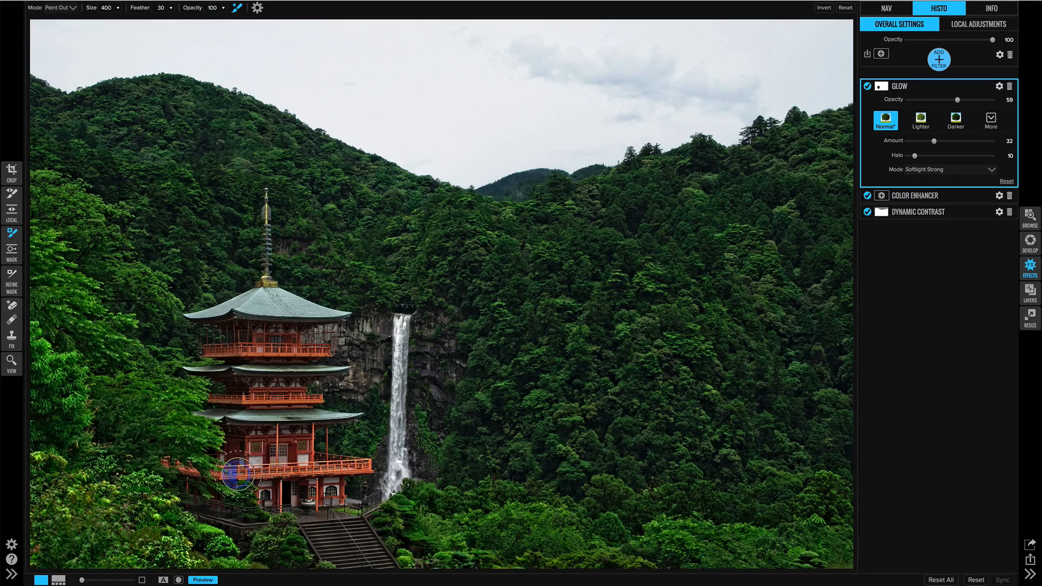
mouse_move(324, 470)
left_mouse_down()
mouse_move(313, 492)
mouse_move(273, 495)
mouse_move(331, 493)
mouse_move(394, 574)
mouse_move(332, 501)
mouse_move(359, 576)
mouse_move(313, 515)
mouse_move(334, 558)
mouse_move(318, 535)
mouse_move(222, 516)
mouse_move(190, 467)
mouse_move(164, 461)
mouse_move(194, 472)
left_mouse_up()
key("o")
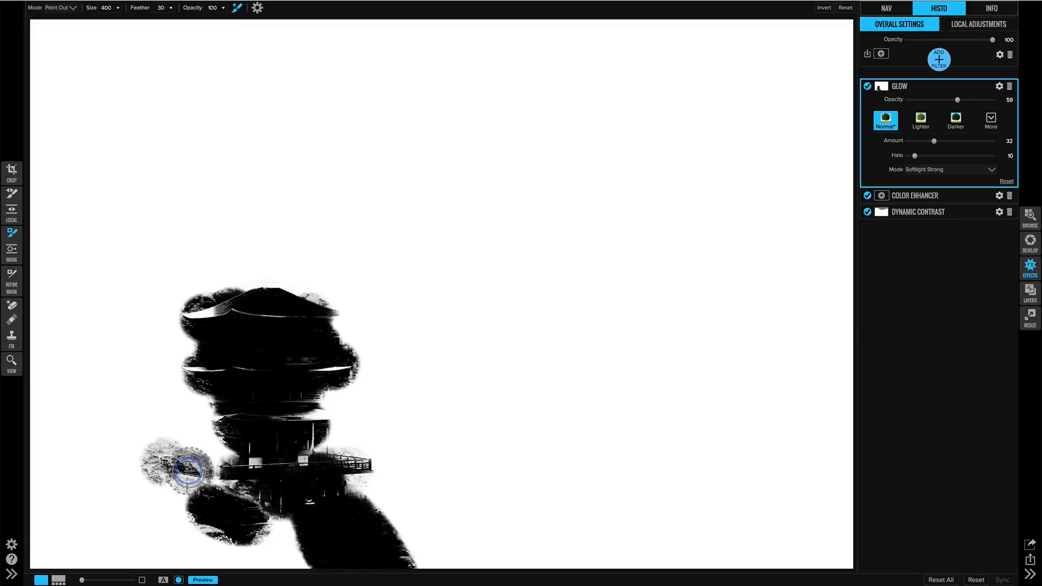
key("o")
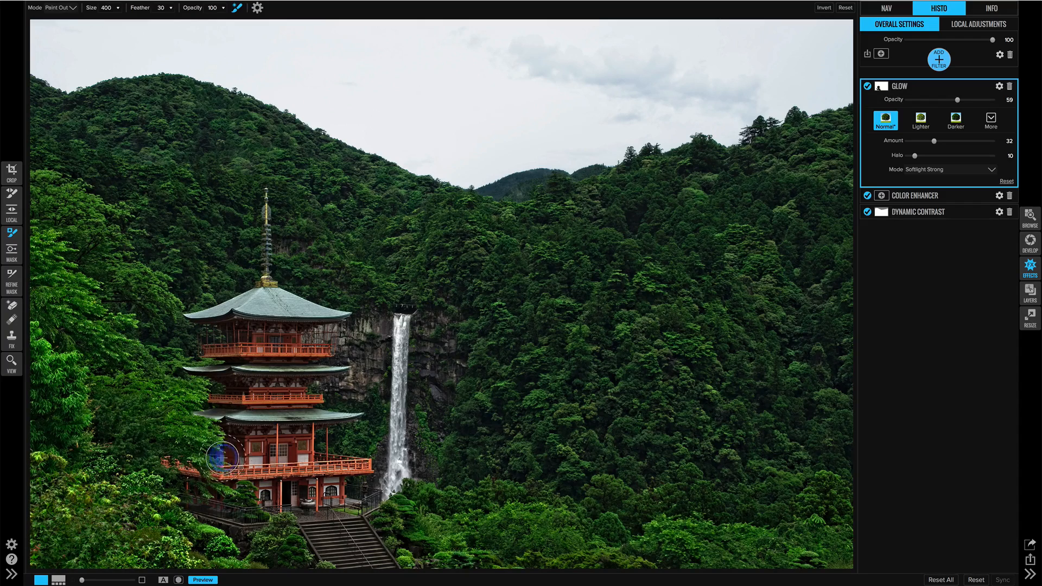
key("o")
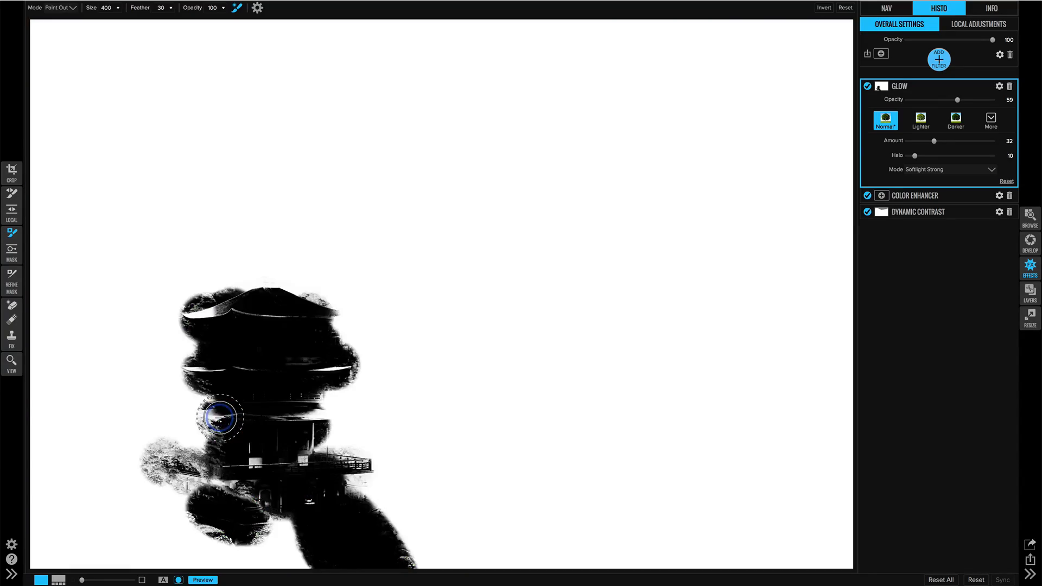
key("o")
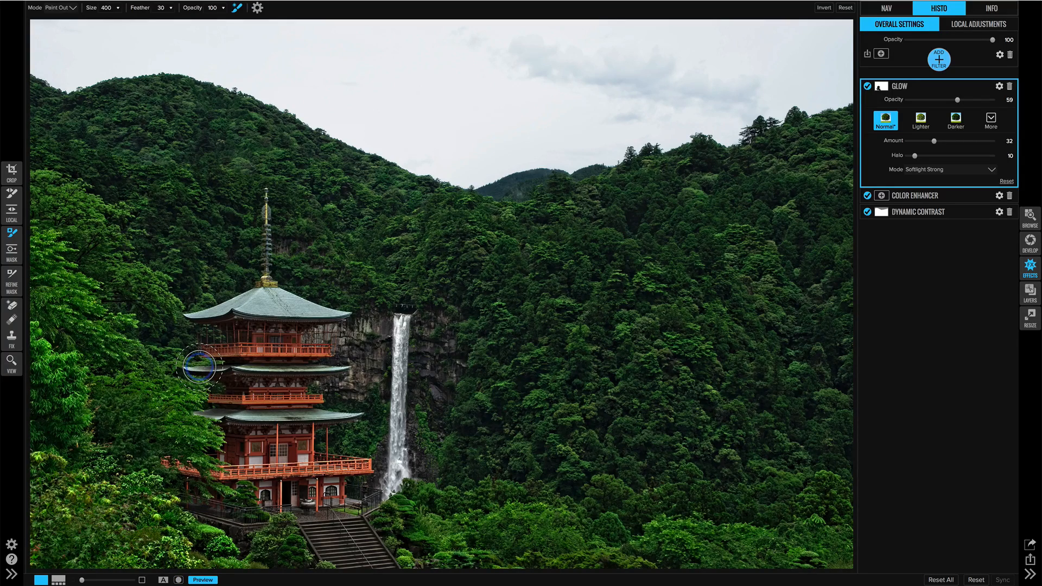
key("o")
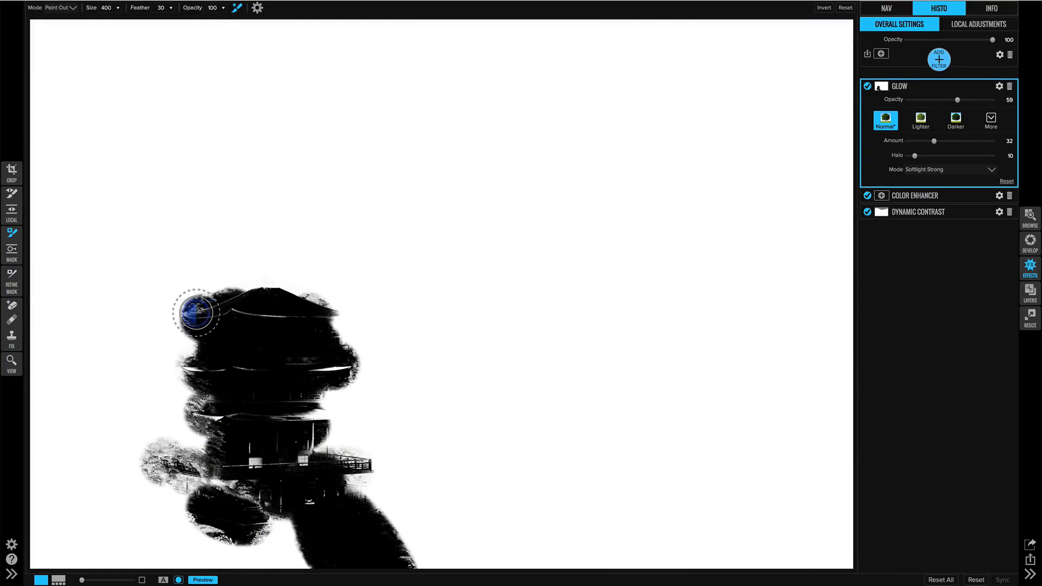
key("o")
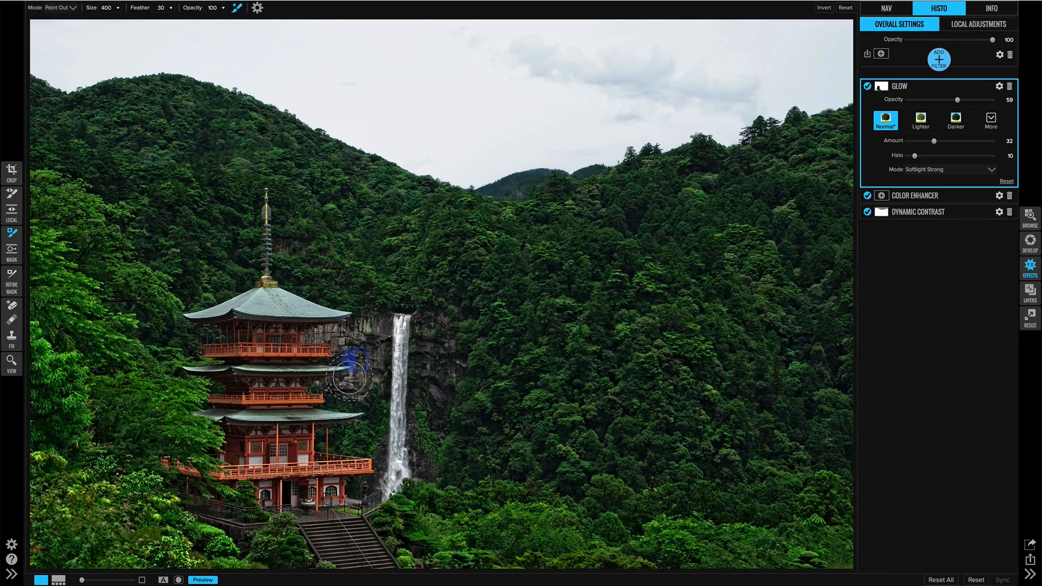
Step: Paint the glow out of the cliff rock around the waterfall and the remaining pagoda roof areas, checking the mask
mouse_move(422, 337)
left_mouse_down()
mouse_move(431, 325)
mouse_move(424, 461)
mouse_move(384, 461)
mouse_move(363, 492)
mouse_move(329, 494)
left_mouse_up()
key("ctrl+m")
key("ctrl+m")
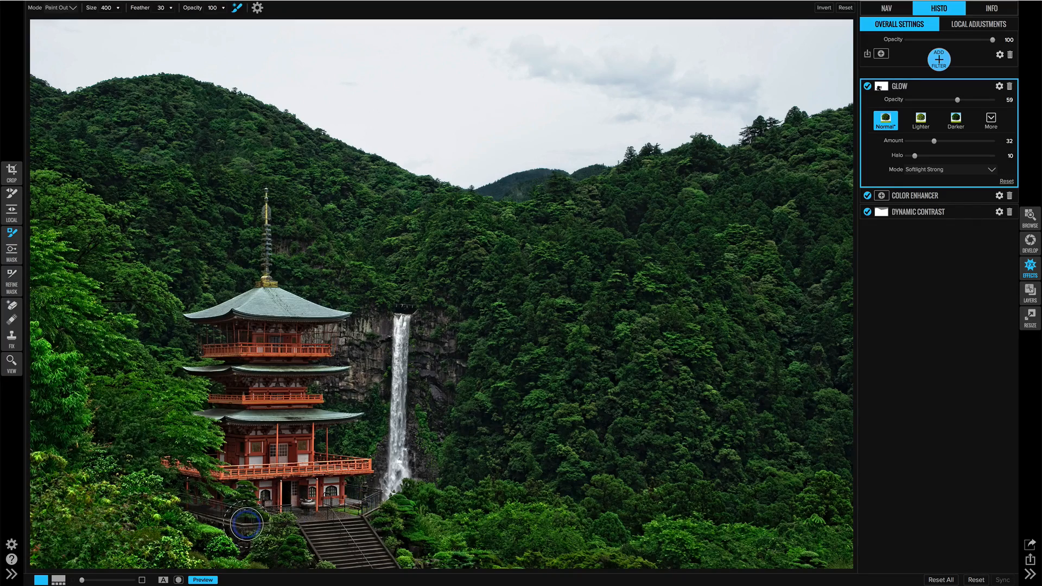
key("ctrl+m")
key("ctrl+m")
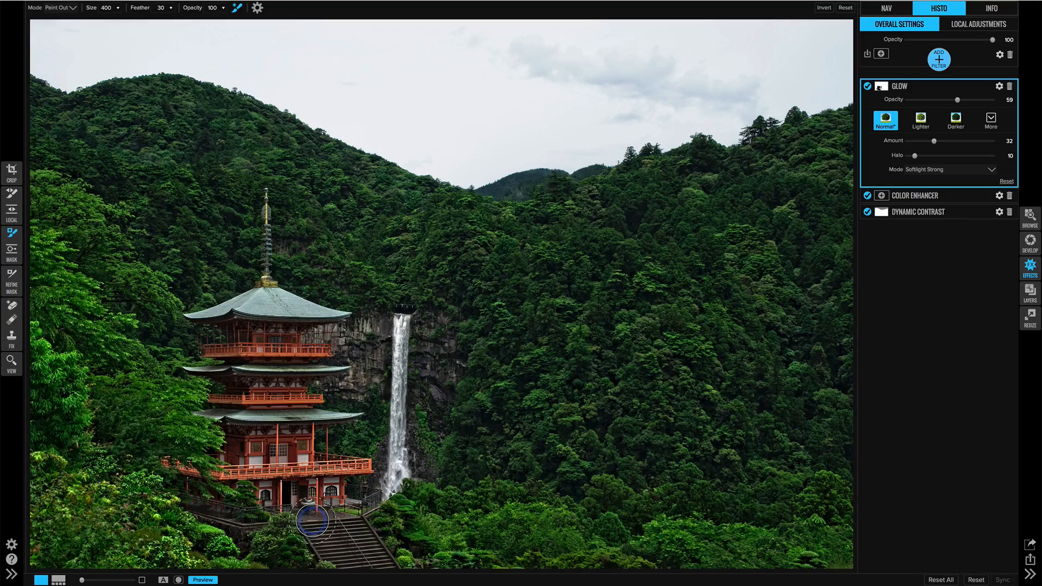
key("ctrl+m")
key("ctrl+m")
key("ctrl+m")
key("ctrl+m")
key("ctrl+m")
key("ctrl+m")
key("ctrl+m")
key("ctrl+m")
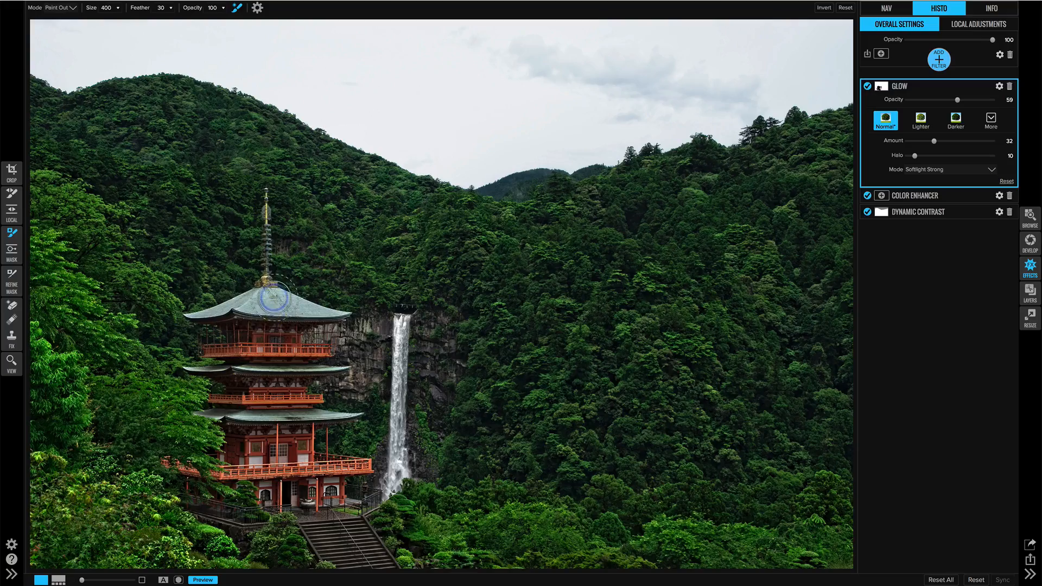
key("ctrl+m")
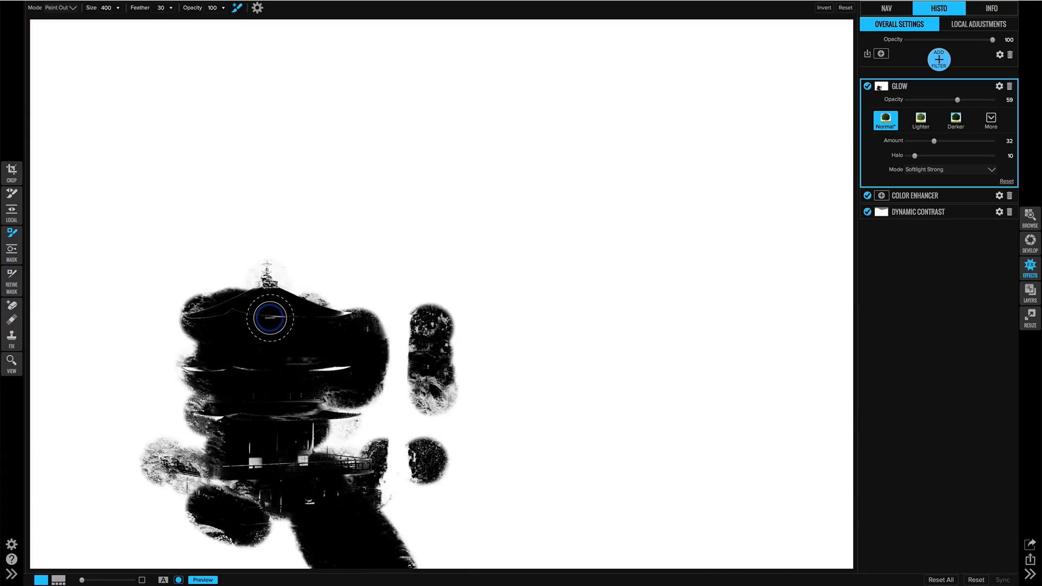
key("ctrl+m")
Step: Reduce the masking brush to size 80 and paint the glow out of the pagoda's spire
key("bracketleft")
key("bracketleft")
key("bracketleft")
key("bracketleft")
key("bracketleft")
key("bracketleft")
key("bracketleft")
key("bracketleft")
key("bracketleft")
key("bracketleft")
key("bracketleft")
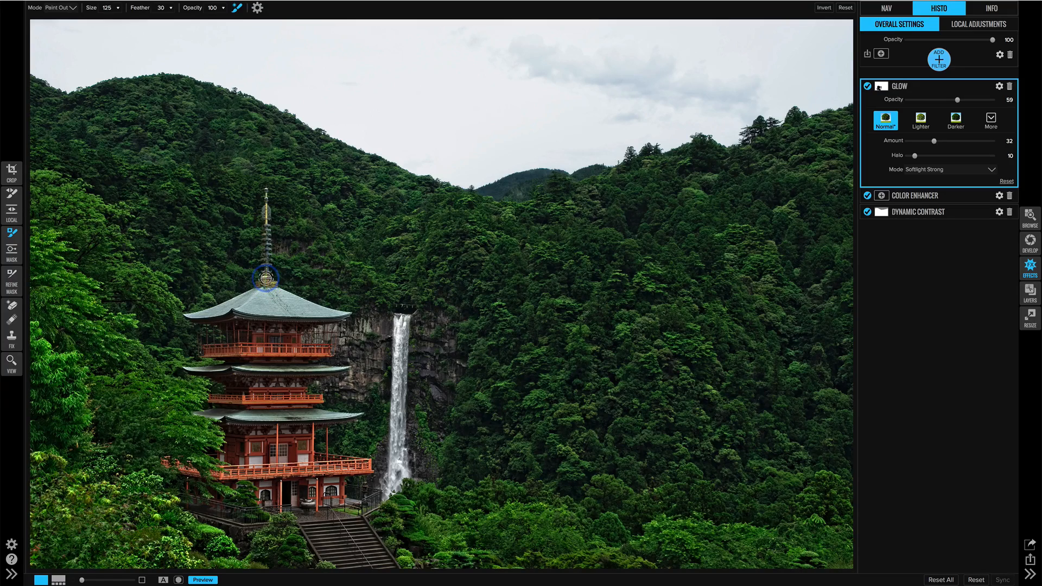
key("bracketleft")
key("o")
key("o")
mouse_move(265, 255)
left_mouse_down()
mouse_move(266, 196)
mouse_move(256, 295)
left_mouse_up()
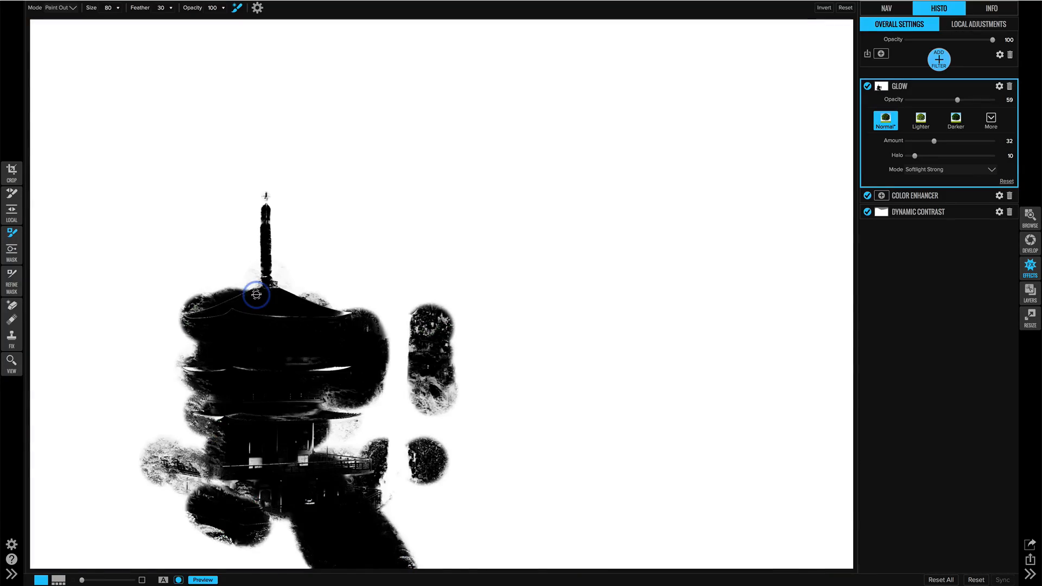
Step: Paint the glow out along the sloping edges of the pagoda's top roof and check the mask
key("o")
mouse_move(257, 293)
left_mouse_down()
mouse_move(195, 315)
mouse_move(262, 321)
mouse_move(232, 321)
mouse_move(216, 346)
mouse_move(272, 347)
mouse_move(262, 326)
mouse_move(277, 326)
mouse_move(270, 342)
mouse_move(311, 349)
mouse_move(289, 335)
mouse_move(331, 319)
left_mouse_up()
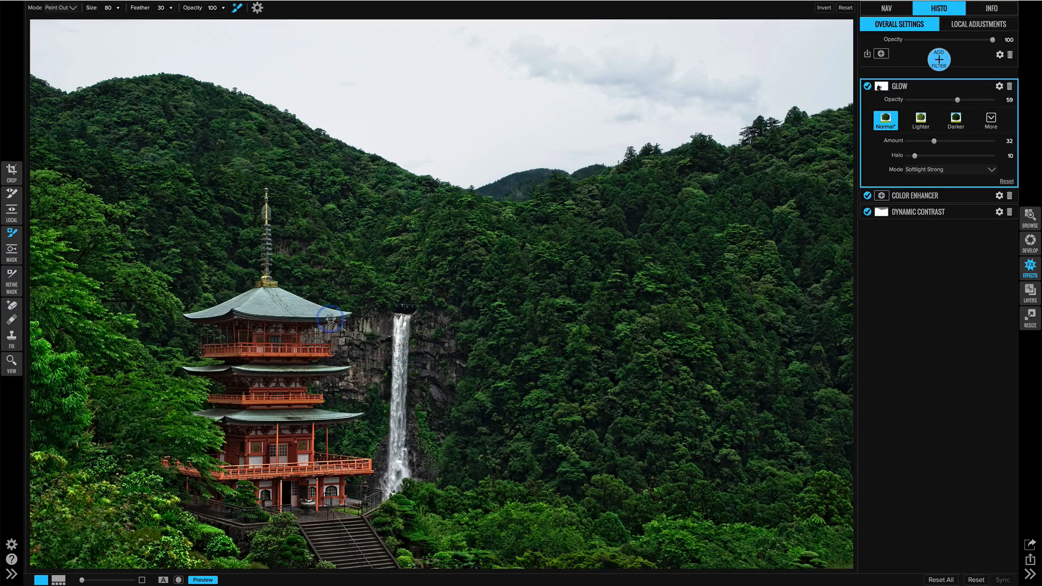
key("ctrl+m")
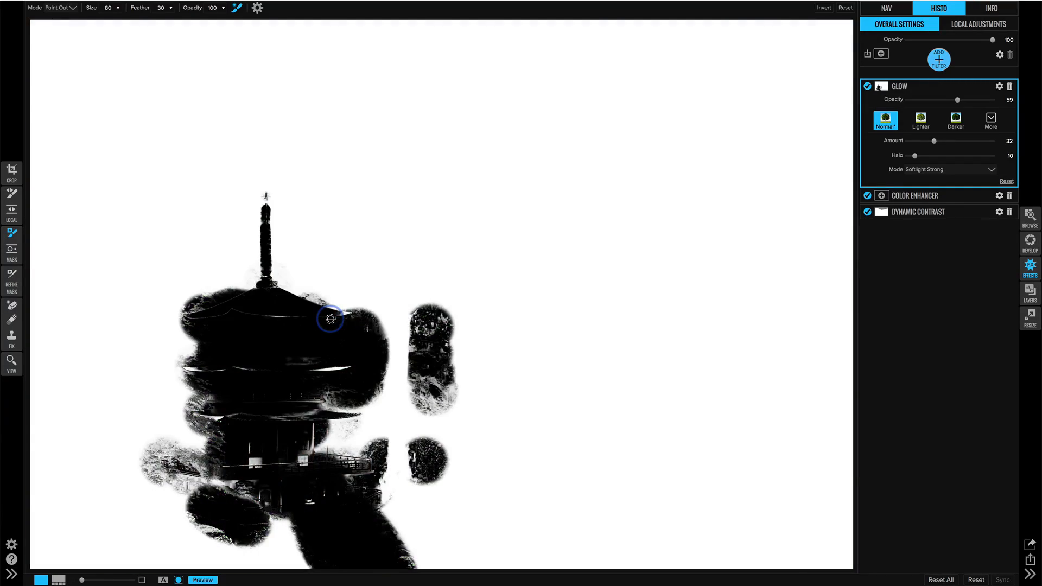
key("ctrl+m")
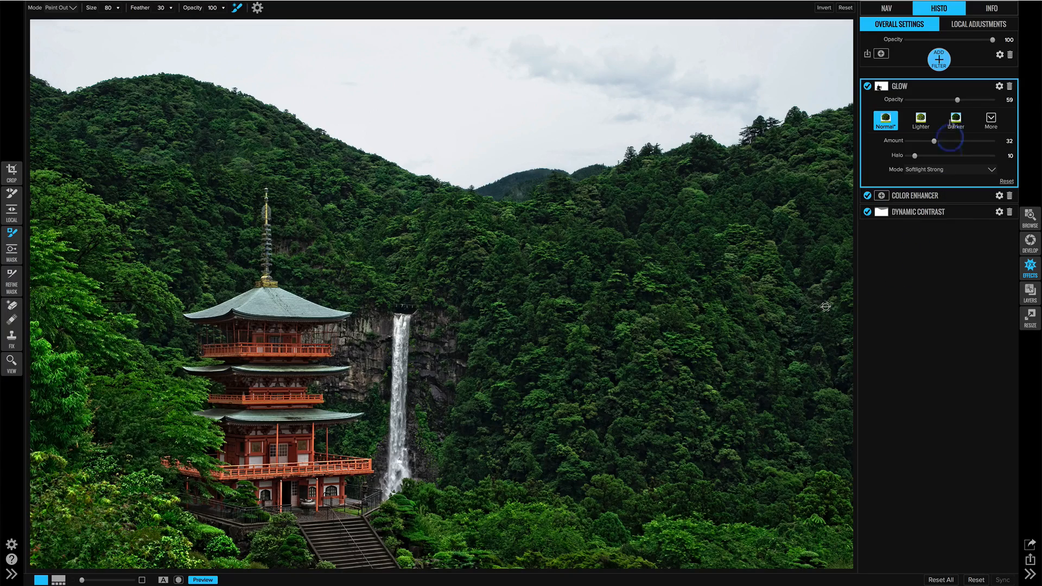
Step: Add a Sunshine filter with its opacity at 67 and compare the photo with and without it
left_click(939, 61)
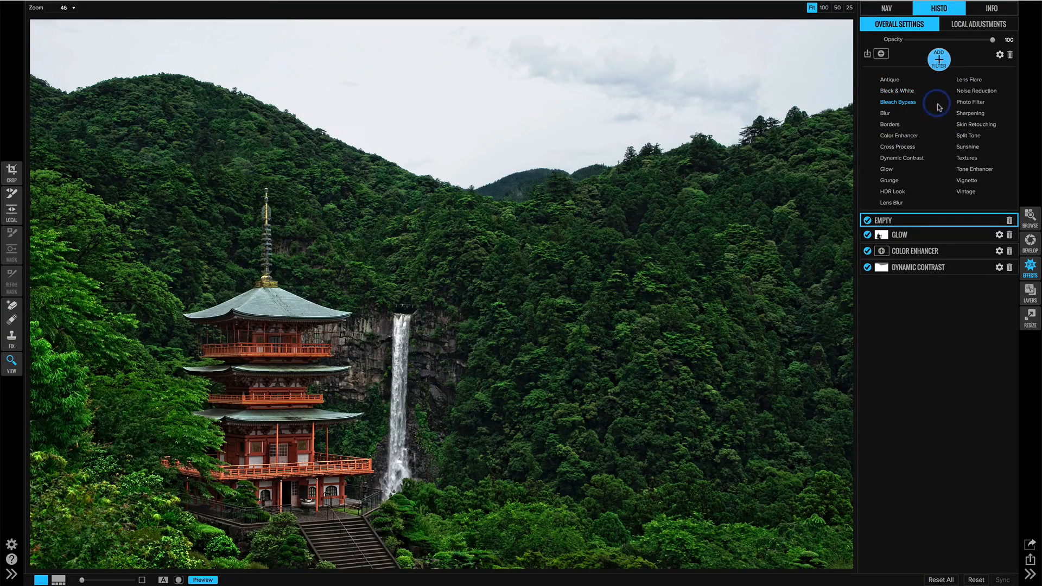
left_click(964, 146)
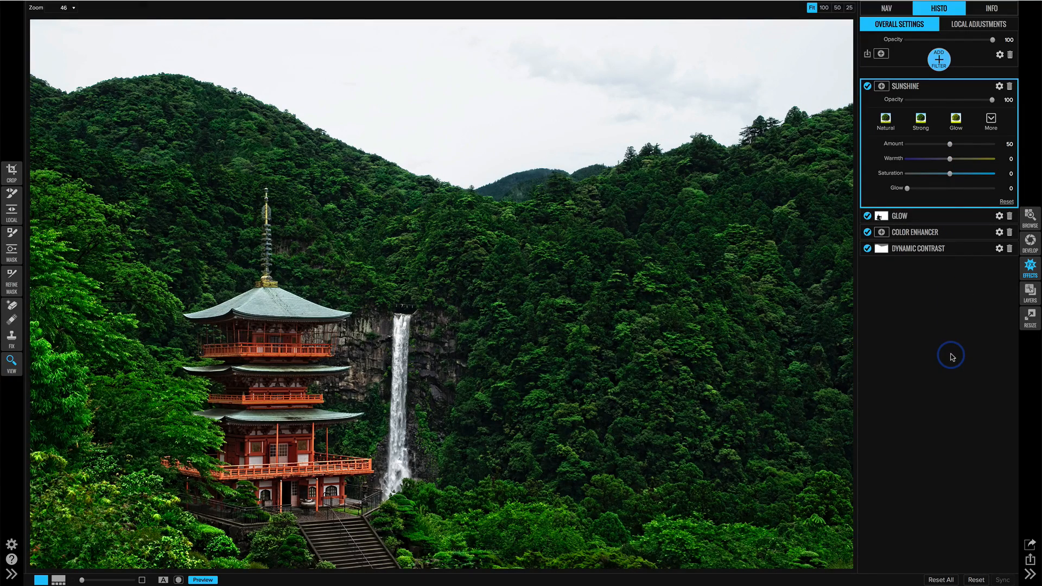
left_click_drag(992, 100, 966, 104)
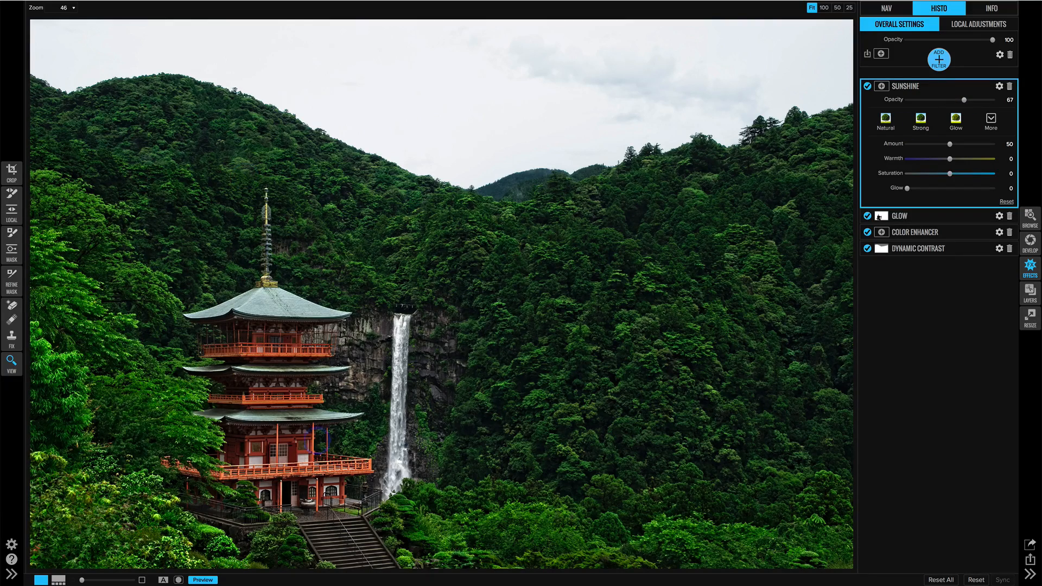
left_click(868, 86)
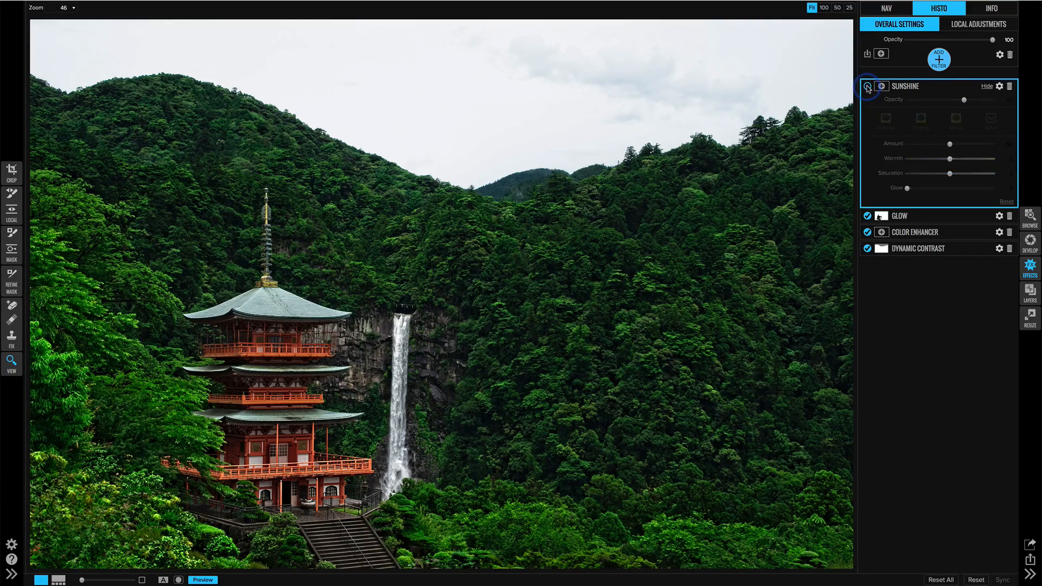
left_click(868, 87)
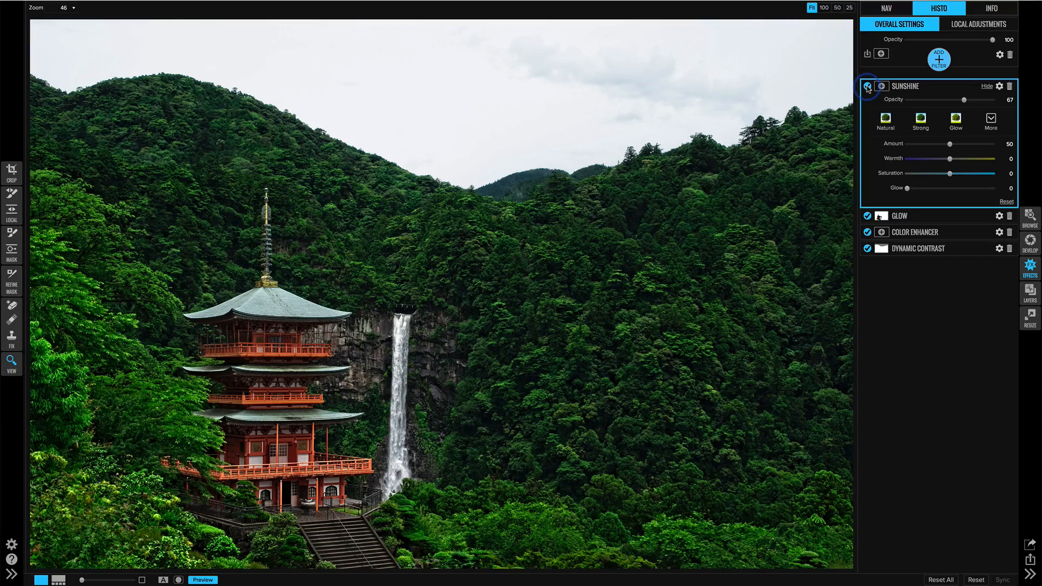
left_click(867, 86)
left_click(867, 86)
Step: Set the masking brush's opacity to 80 and copy the Dynamic Contrast mask onto the Sunshine filter, comparing before and after
left_click(13, 238)
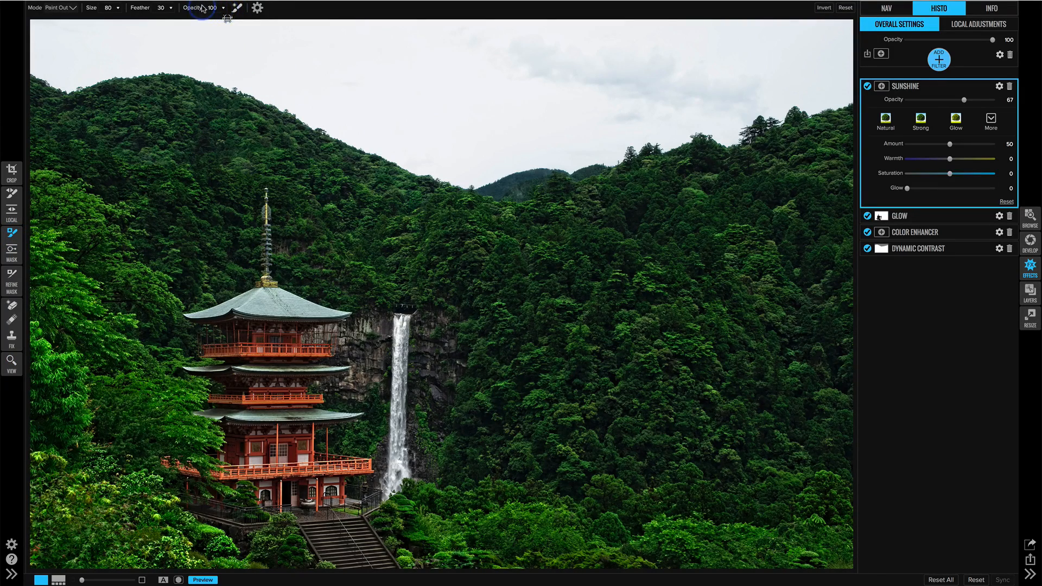
left_click_drag(202, 8, 175, 8)
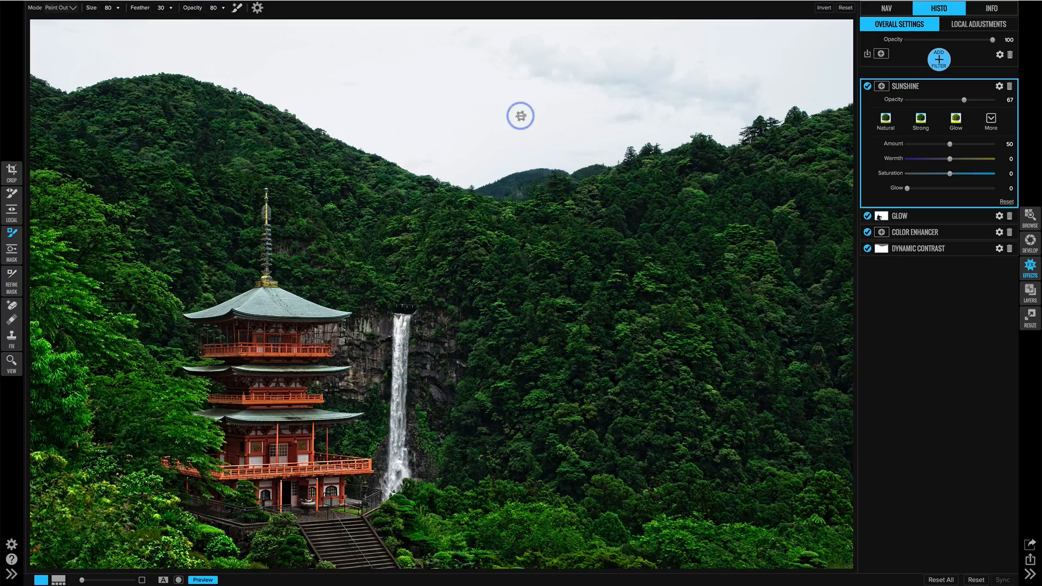
left_click(915, 248)
left_click(882, 134)
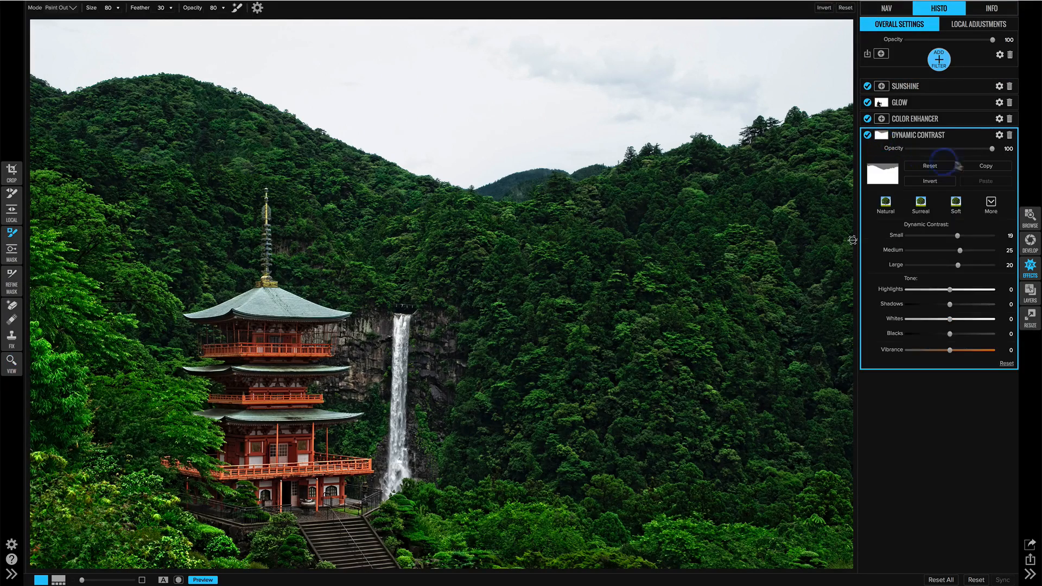
left_click(974, 167)
left_click(929, 87)
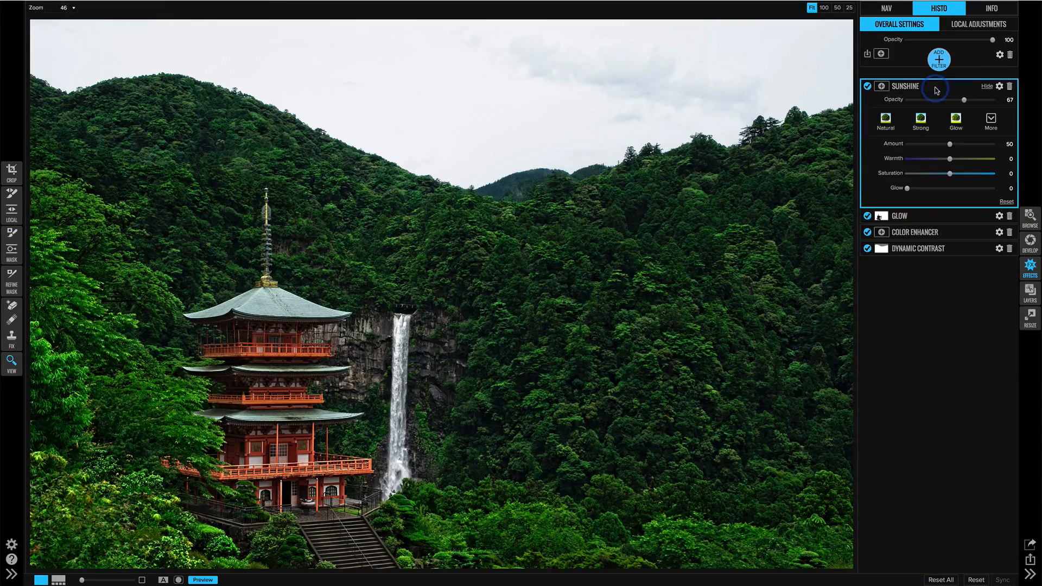
left_click(882, 86)
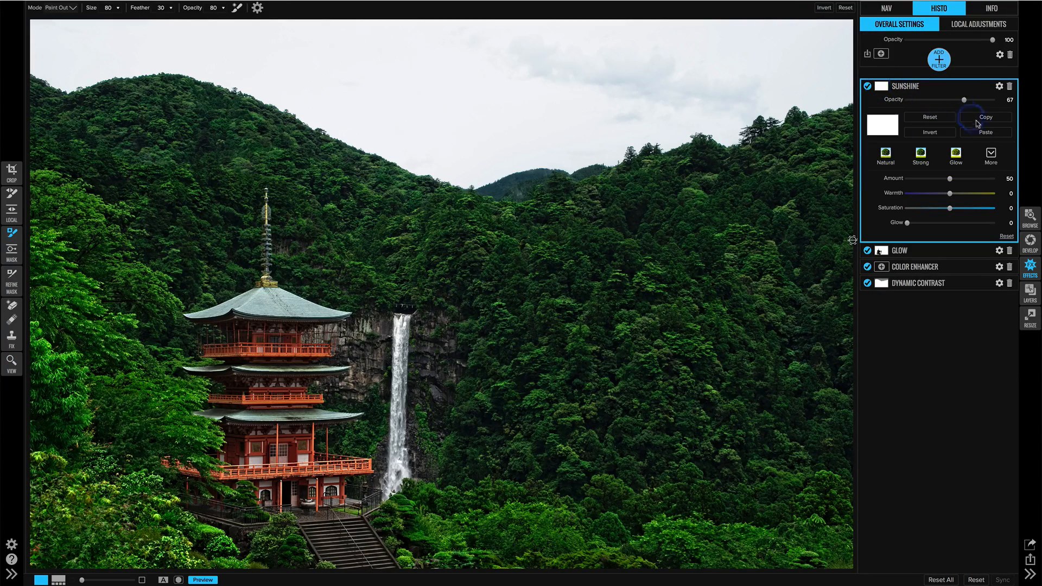
left_click(981, 134)
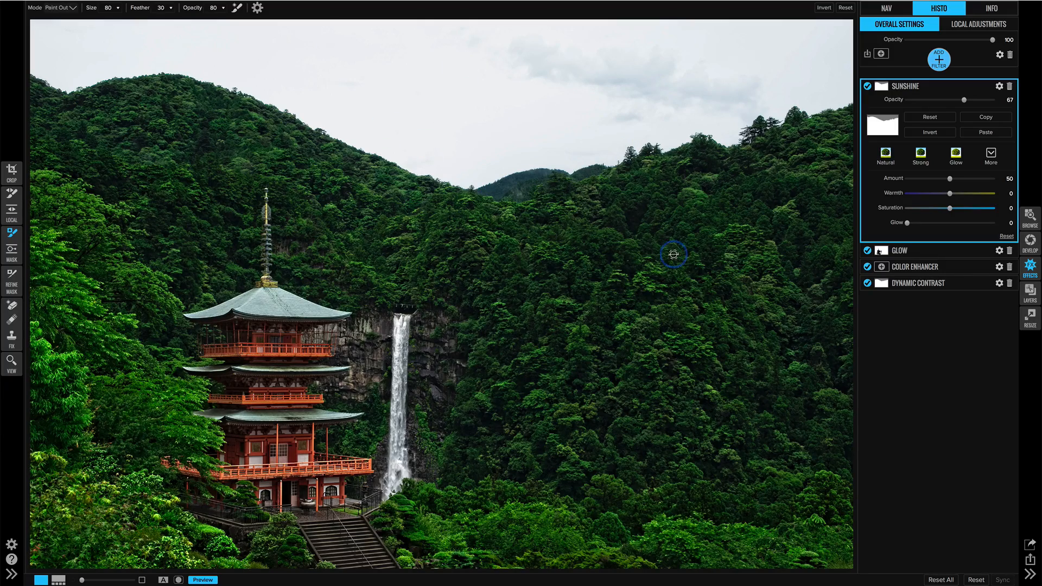
left_click(867, 86)
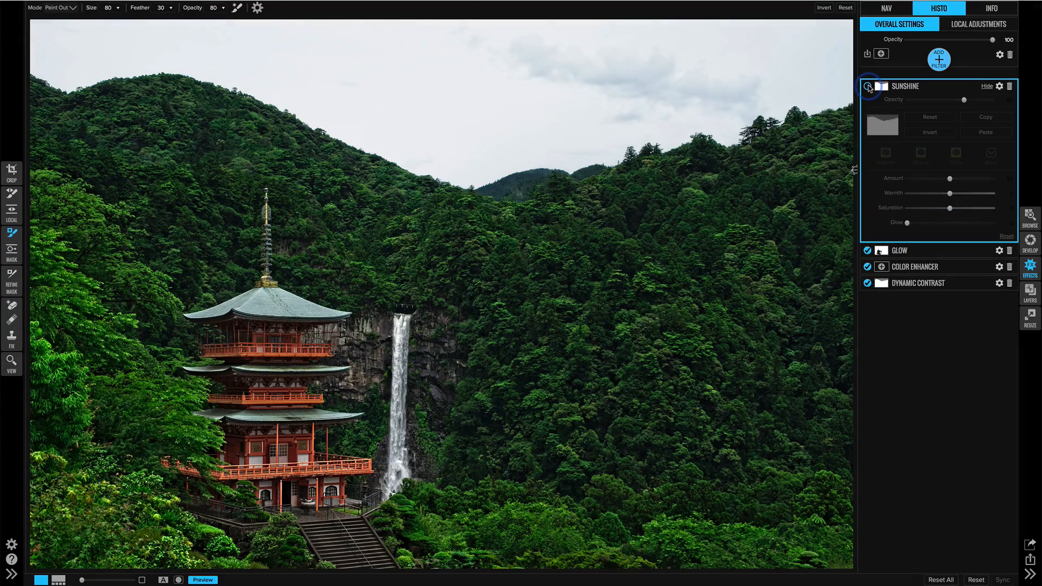
left_click(868, 86)
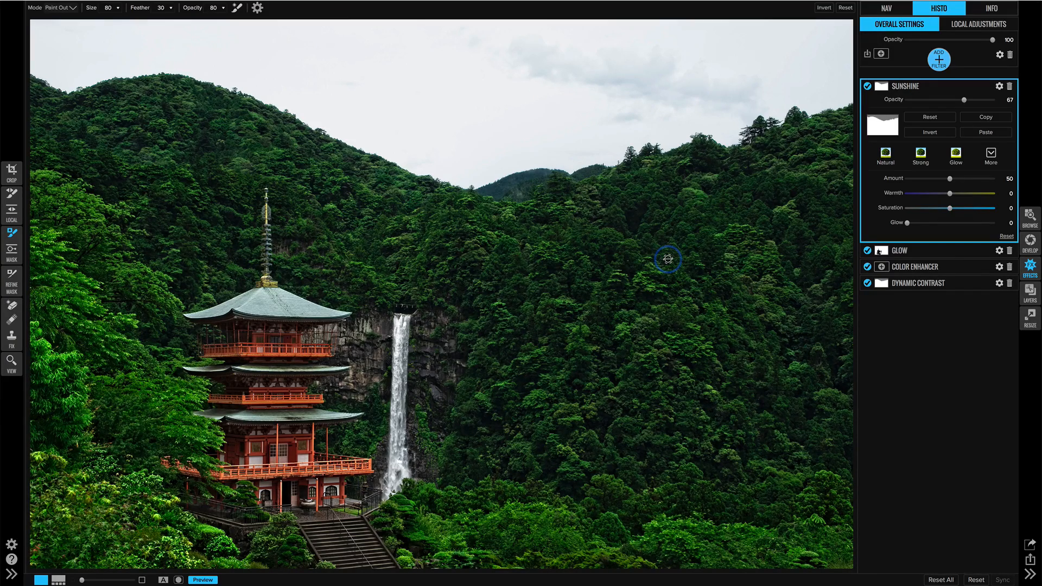
Step: Add a second Color Enhancer filter with the Desert preset and compare the photo with and without it
left_click(941, 61)
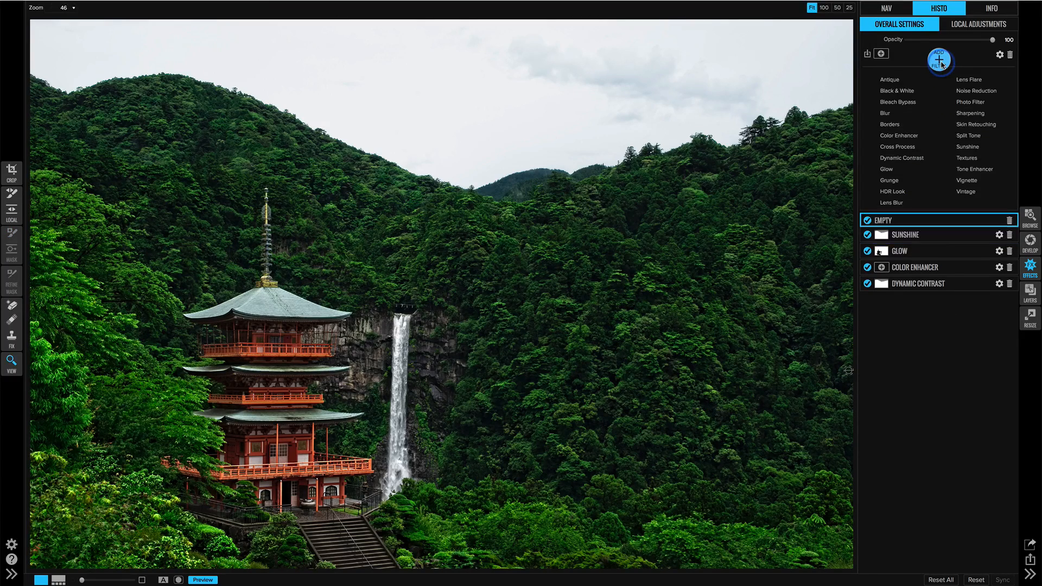
left_click(914, 137)
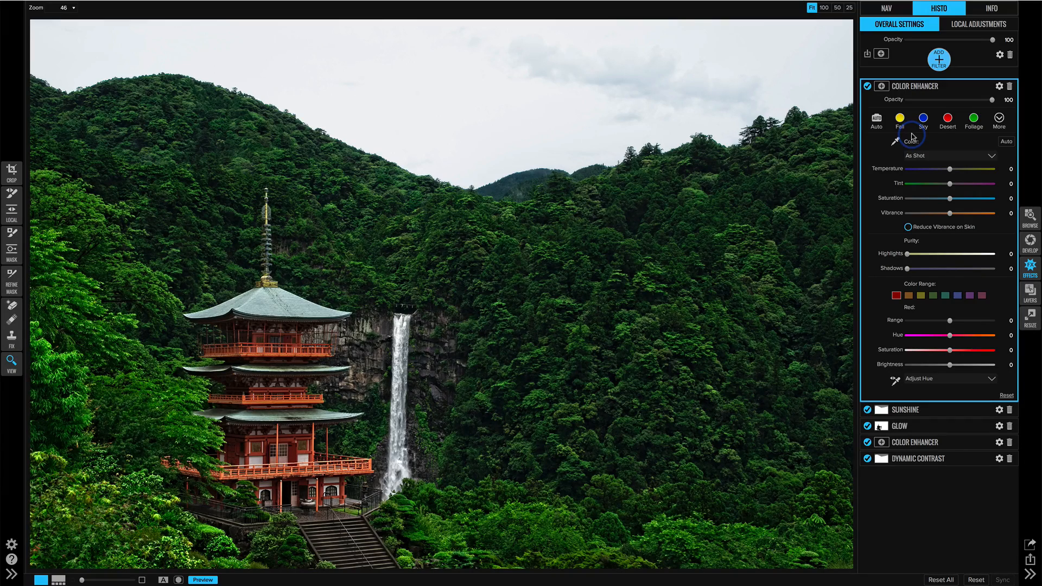
left_click(949, 119)
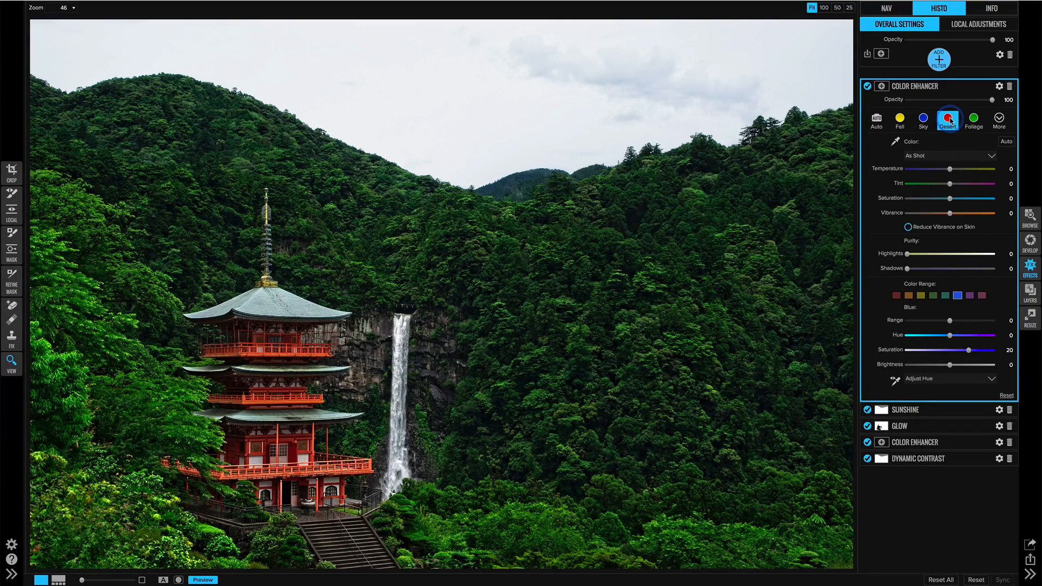
left_click(868, 86)
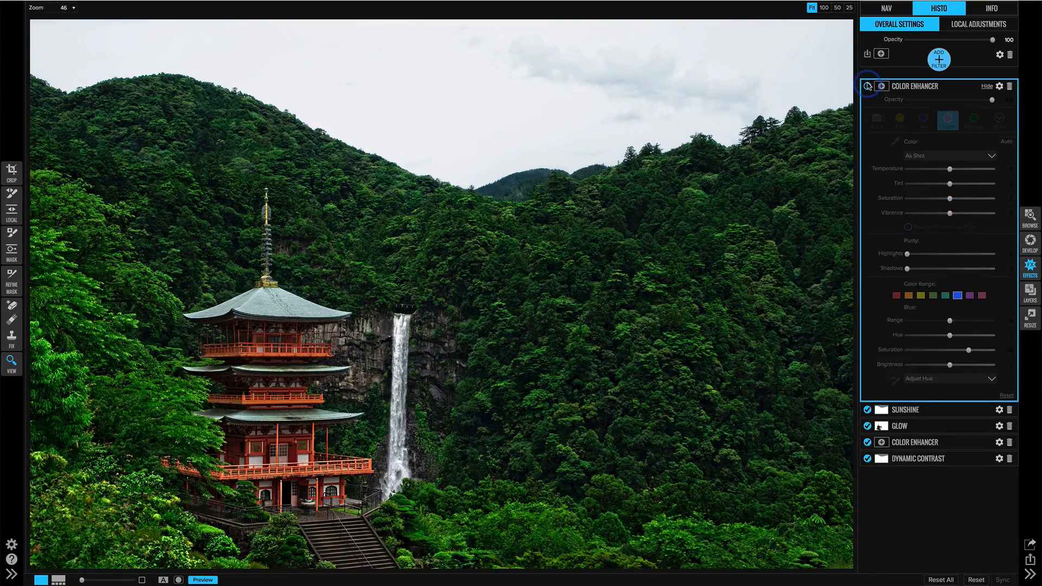
left_click(868, 86)
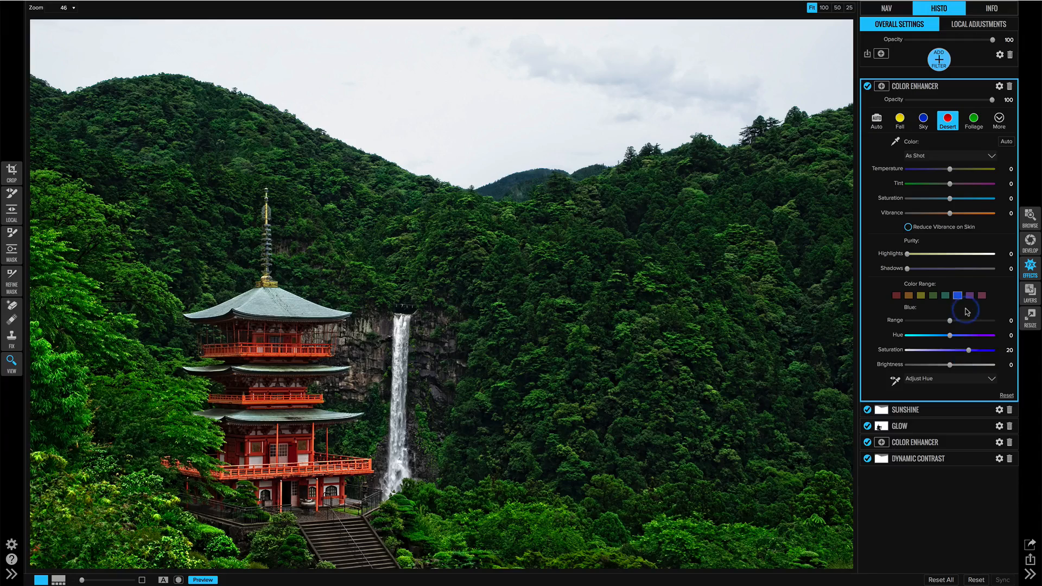
Step: Review the Desert preset's hue and saturation adjustments for the yellow, orange, red and green colour ranges
left_click(920, 296)
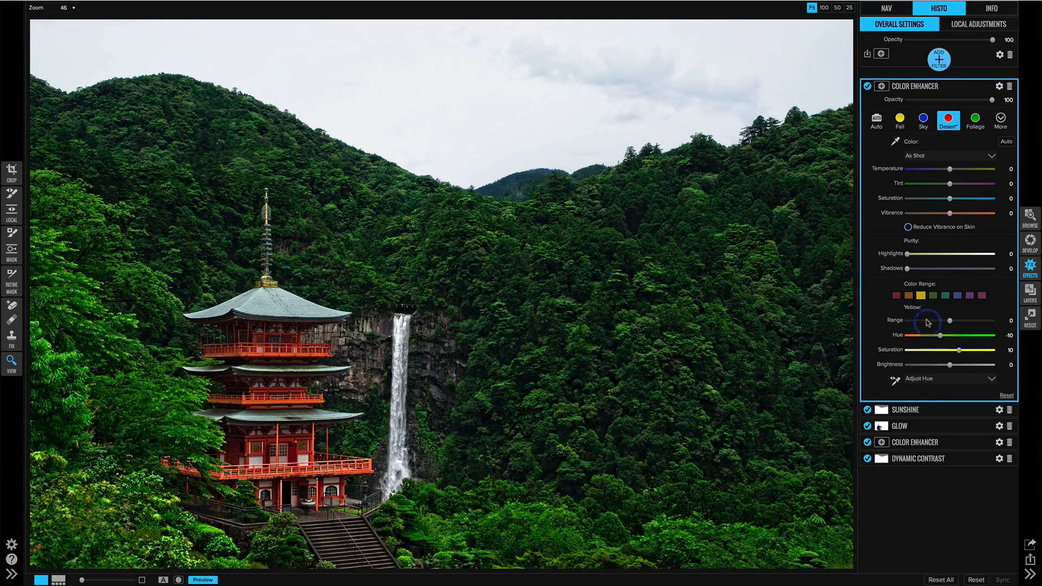
left_click(909, 296)
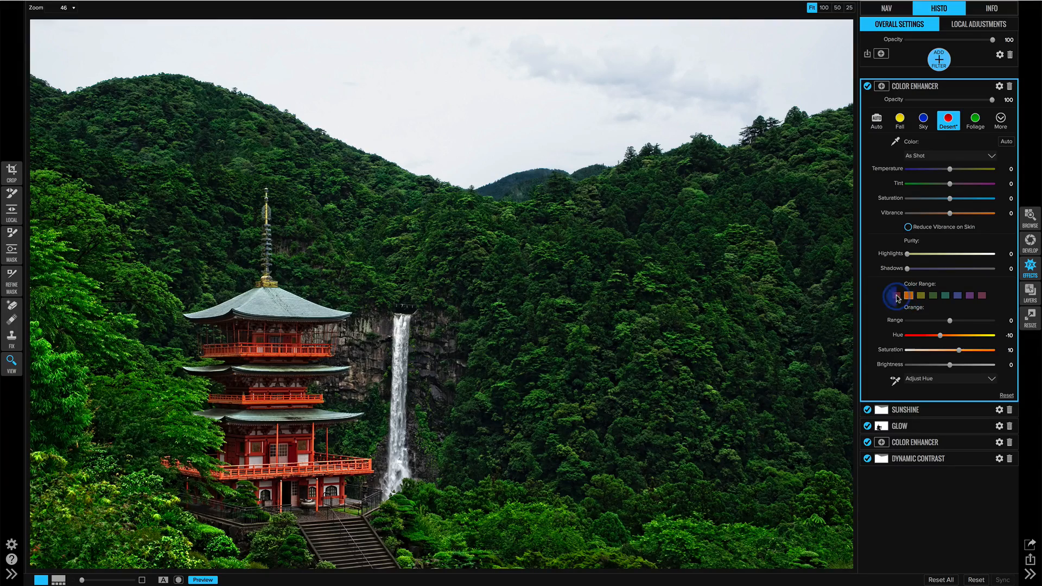
left_click(897, 296)
left_click(909, 296)
left_click(898, 295)
left_click(909, 296)
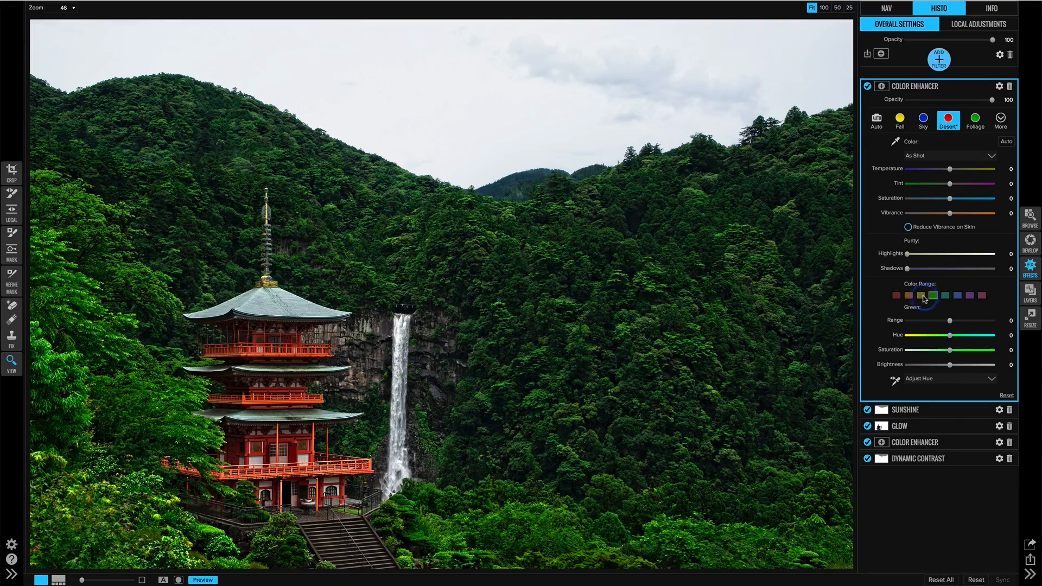
left_click(922, 296)
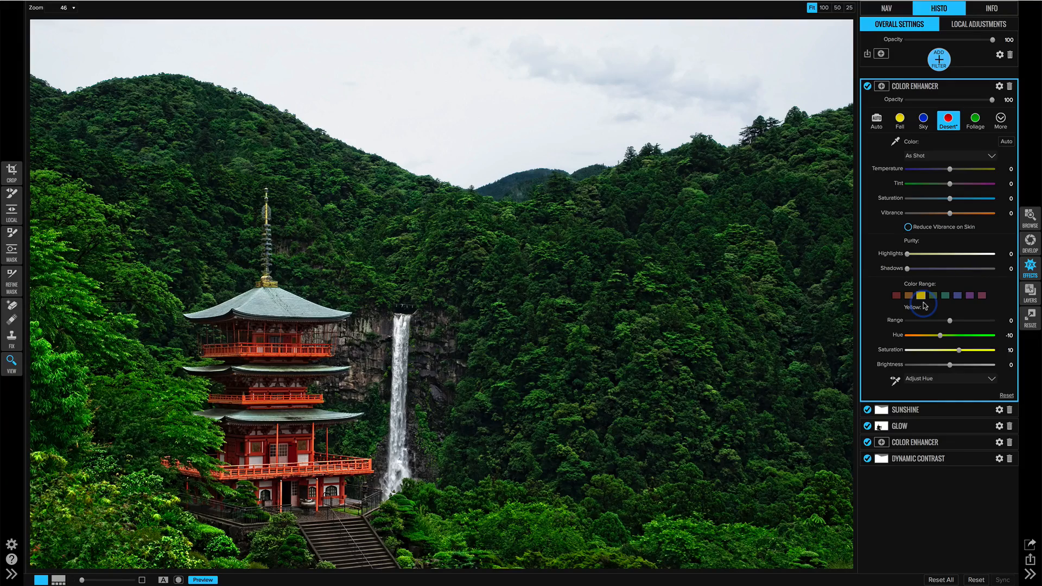
Step: Compare the photo with and without the Desert Color Enhancer filter, checking the foliage and the pagoda
left_click(867, 86)
left_click(867, 87)
left_click(868, 87)
left_click(867, 86)
left_click(867, 87)
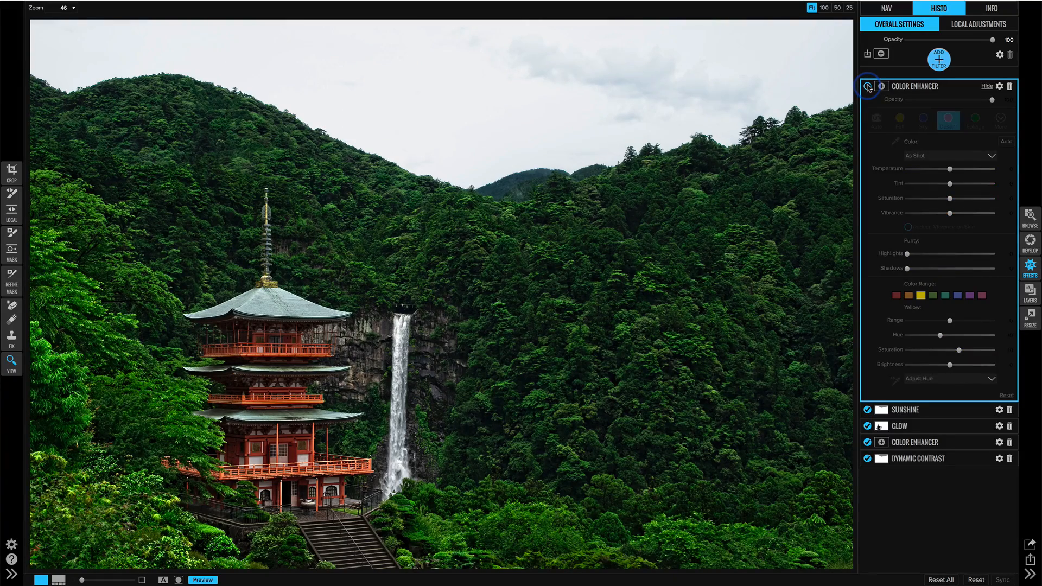
left_click(867, 86)
left_click(867, 86)
left_click(867, 86)
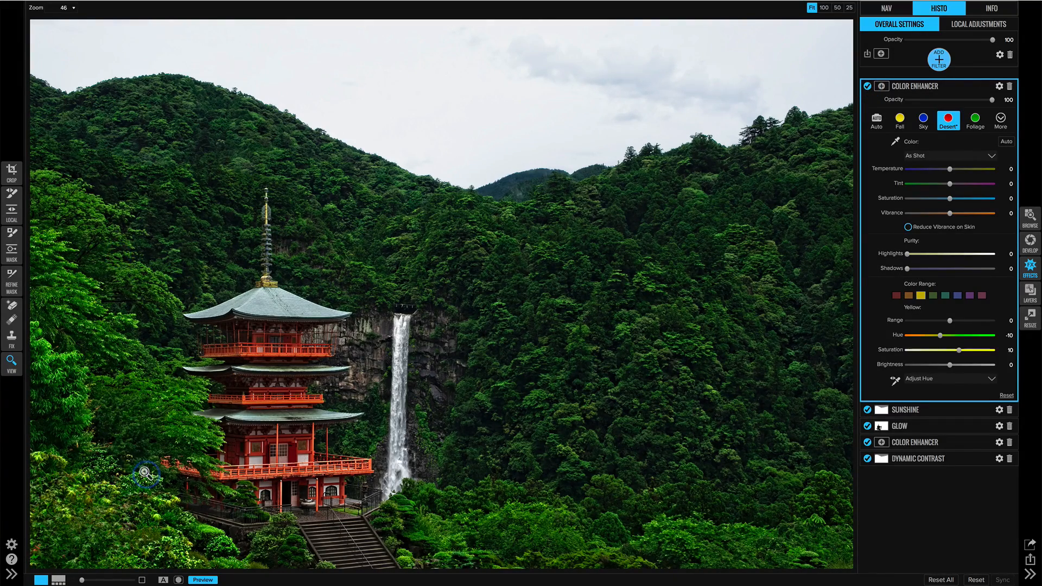
left_click(868, 86)
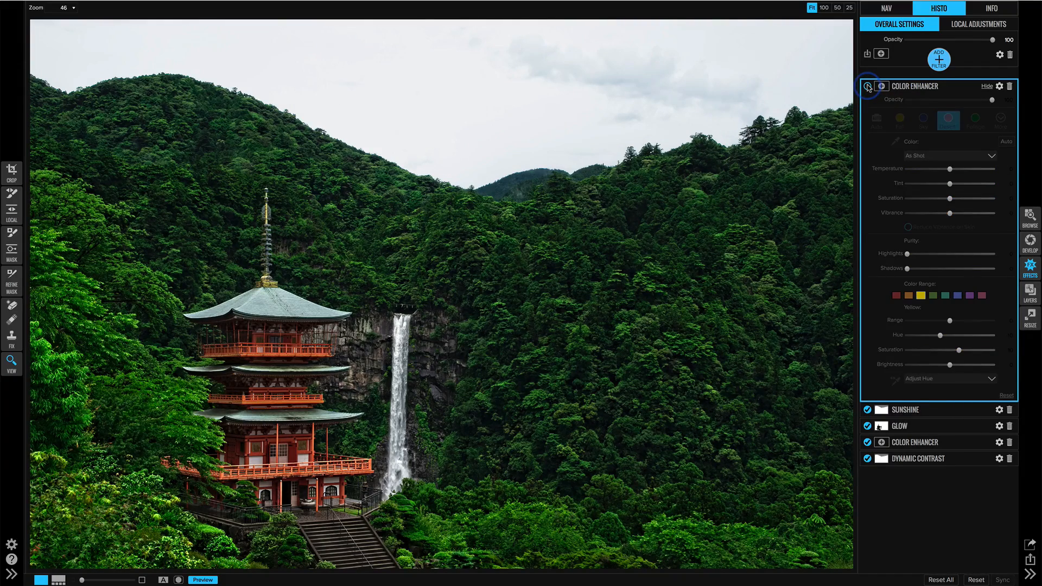
left_click(867, 86)
left_click(868, 86)
left_click(868, 87)
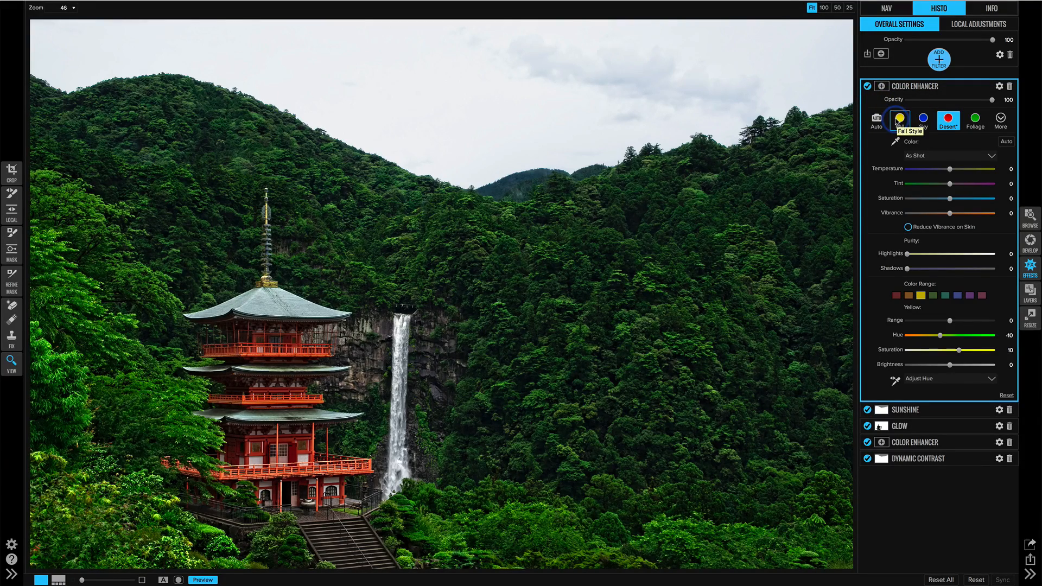
Step: Add a third Color Enhancer filter with the Fall preset and compare the photo with and without it
left_click(940, 61)
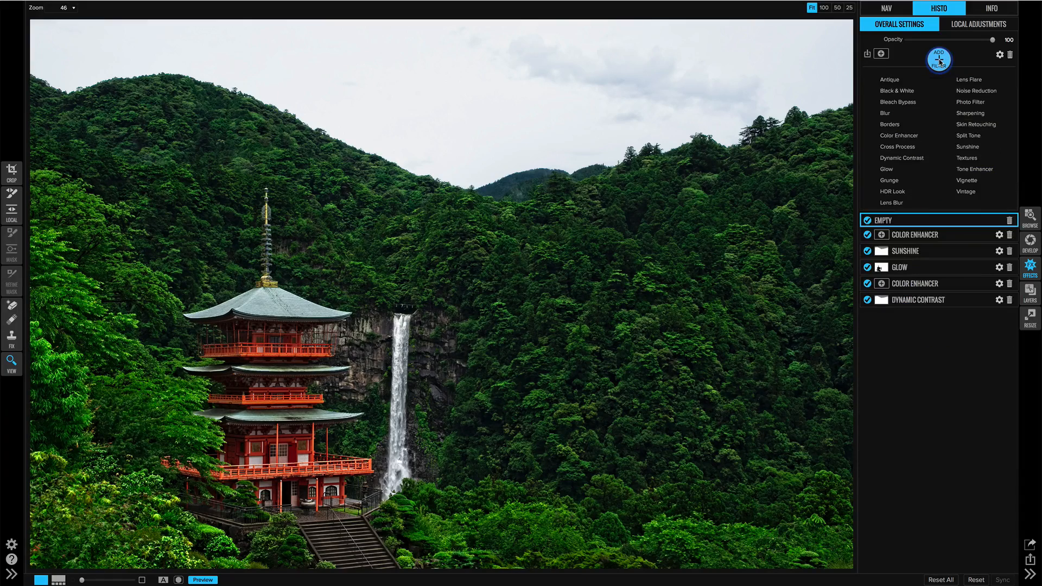
left_click(911, 135)
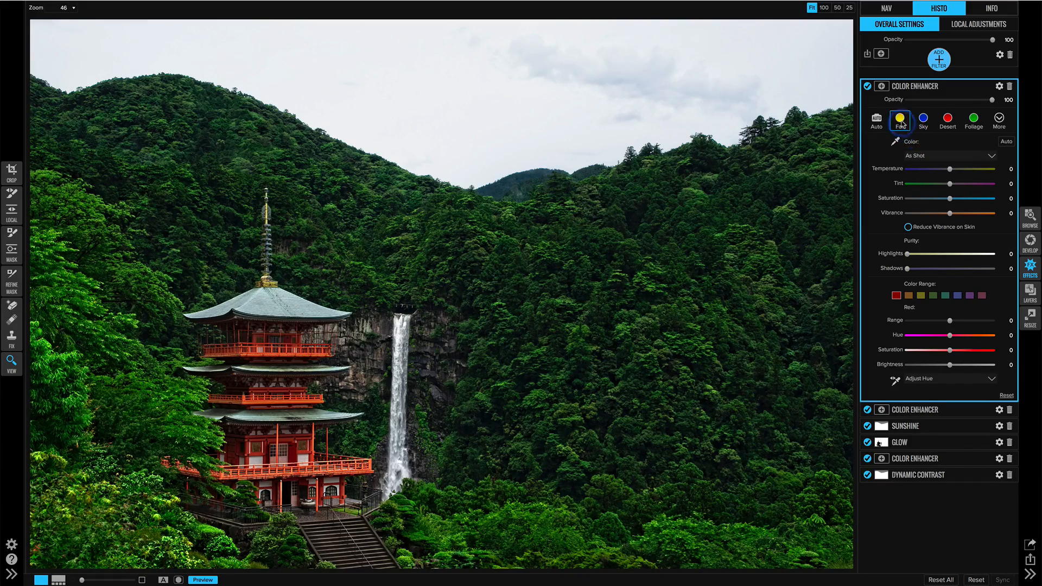
left_click(901, 123)
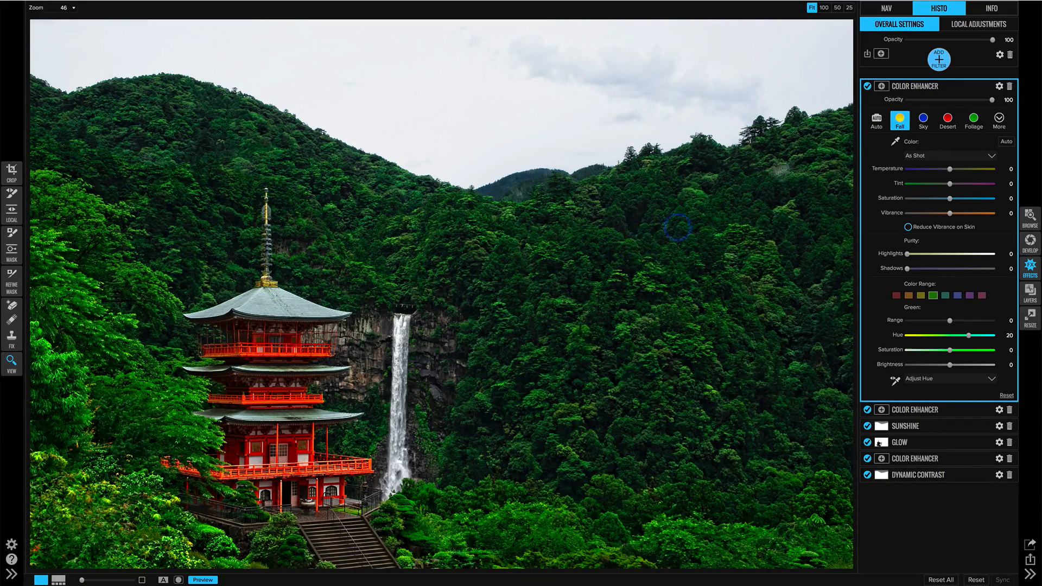
left_click(868, 87)
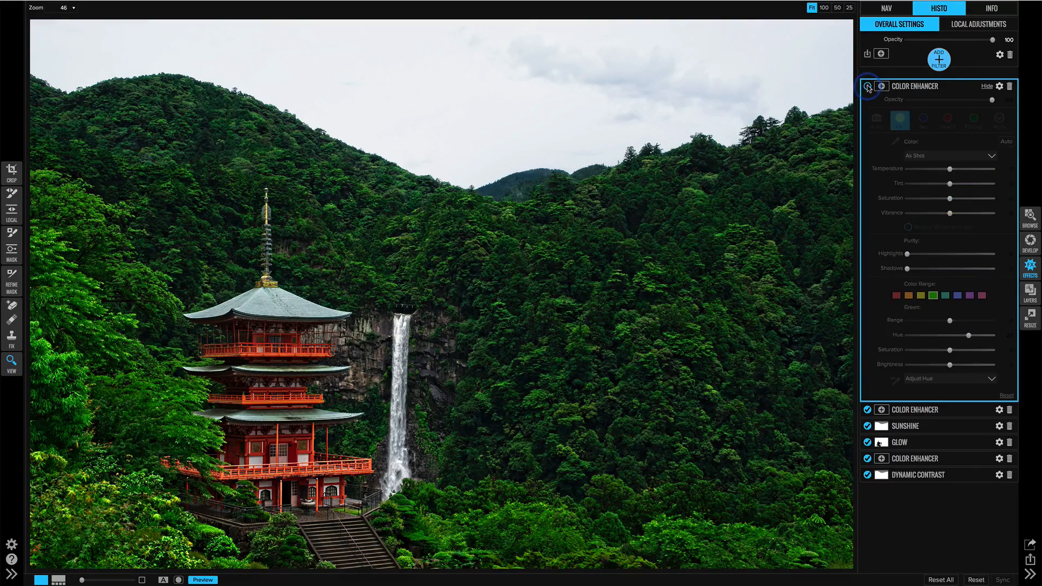
left_click(868, 87)
left_click(867, 86)
left_click(867, 87)
left_click(868, 86)
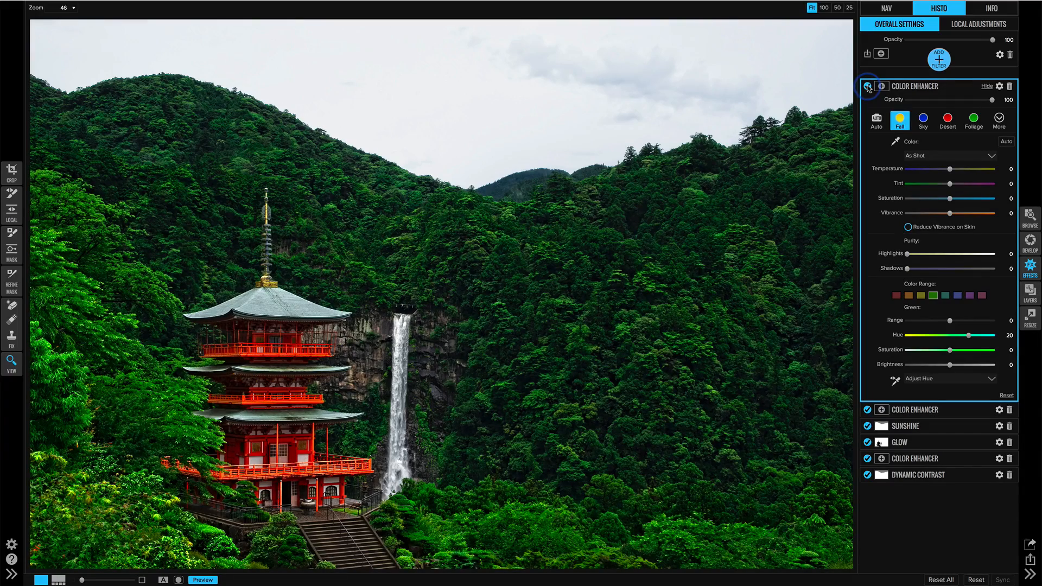
left_click(867, 86)
left_click(867, 86)
Step: Invert the Fall Color Enhancer's mask to hide the effect, and set the masking brush to Paint In with Perfect Brush enabled
left_click(881, 87)
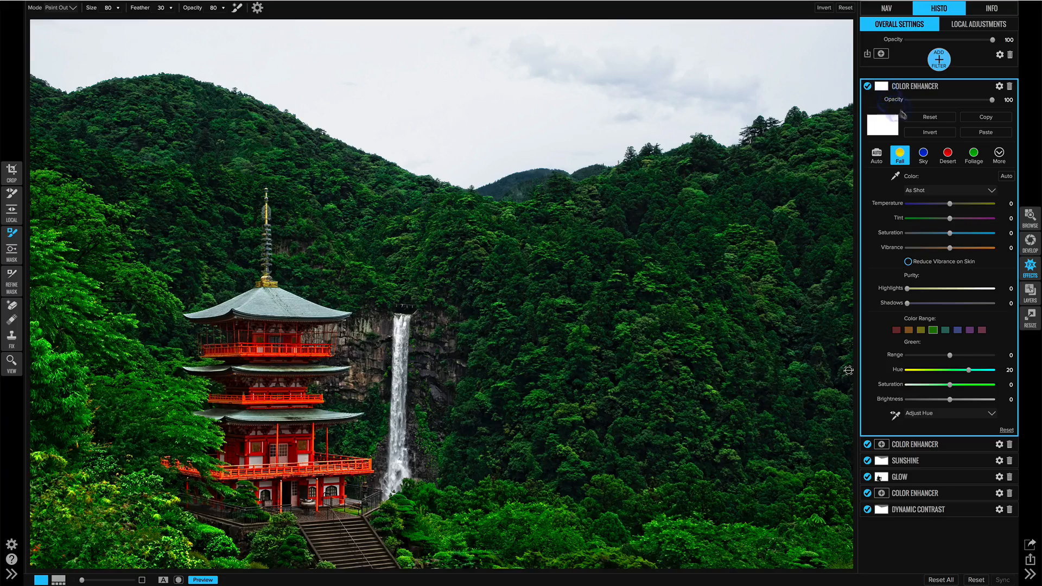
left_click(926, 133)
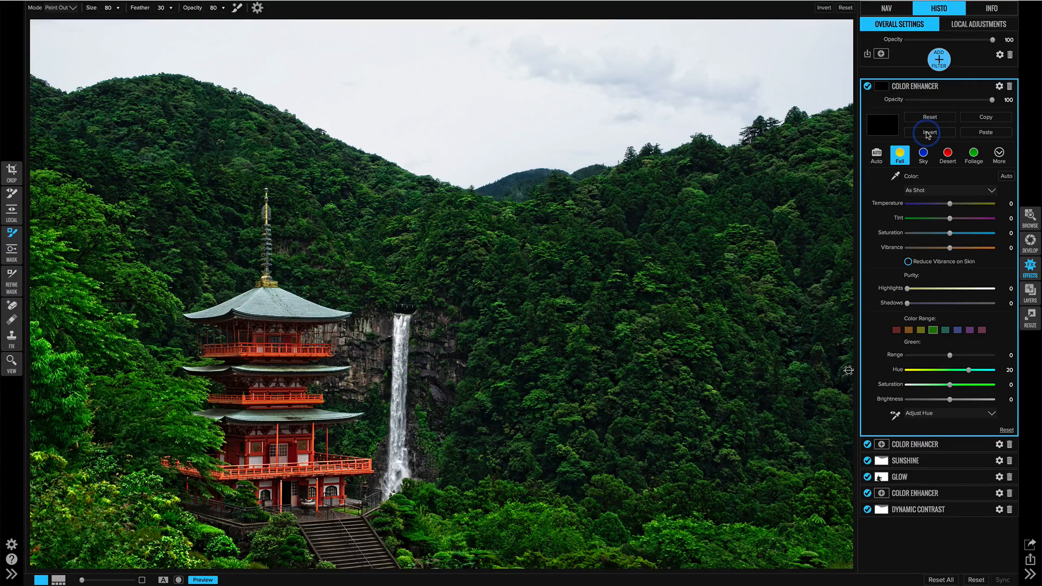
left_click(906, 161)
left_click(78, 80)
left_click(73, 7)
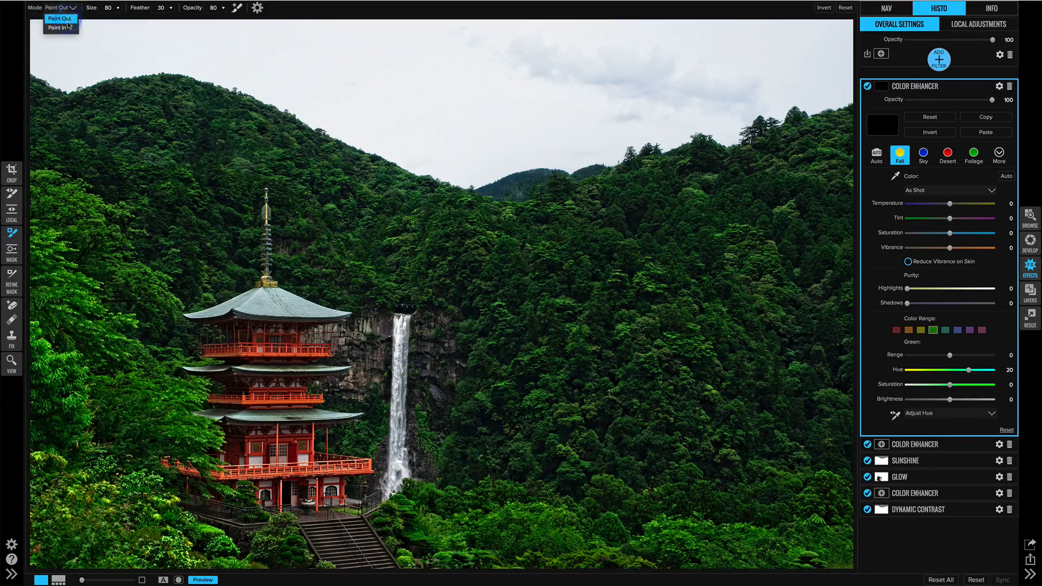
left_click(68, 27)
left_click(237, 7)
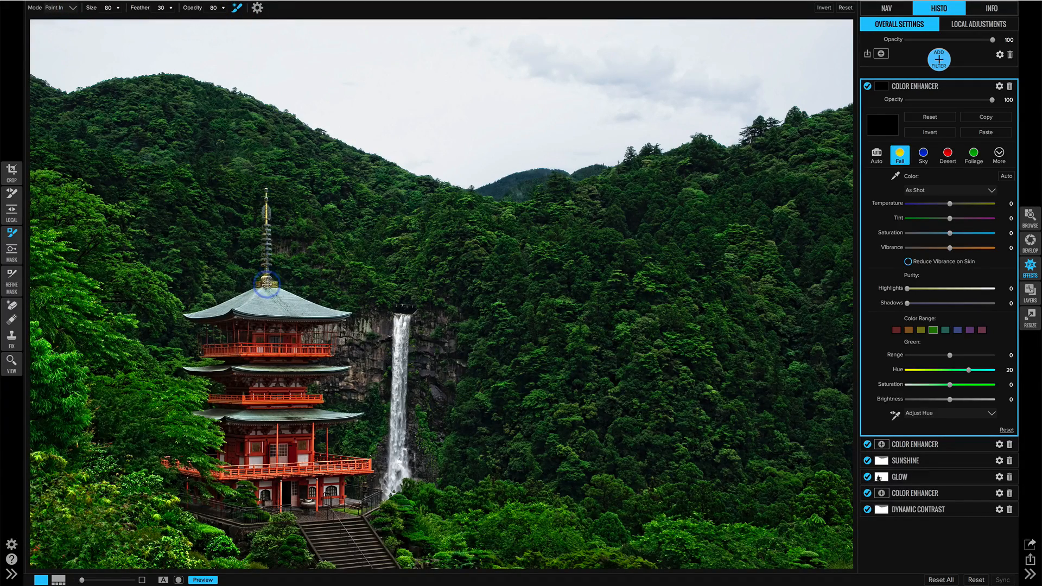
Step: Paint the Fall colour effect onto the pagoda's spire and its golden base, checking the mask and comparing before and after
left_click_drag(269, 286, 273, 279)
left_click_drag(266, 219, 266, 196)
key("o")
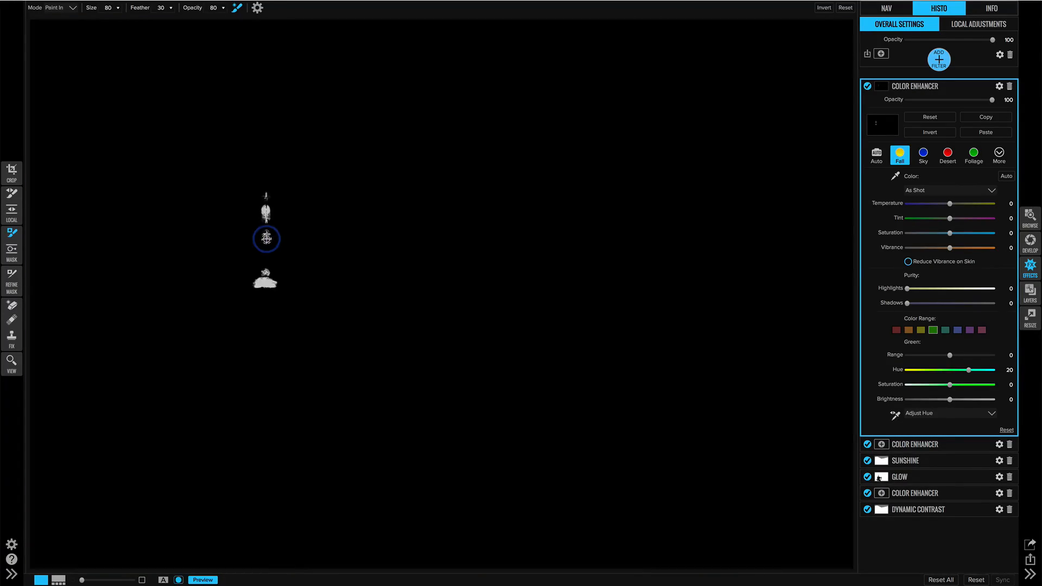
key("o")
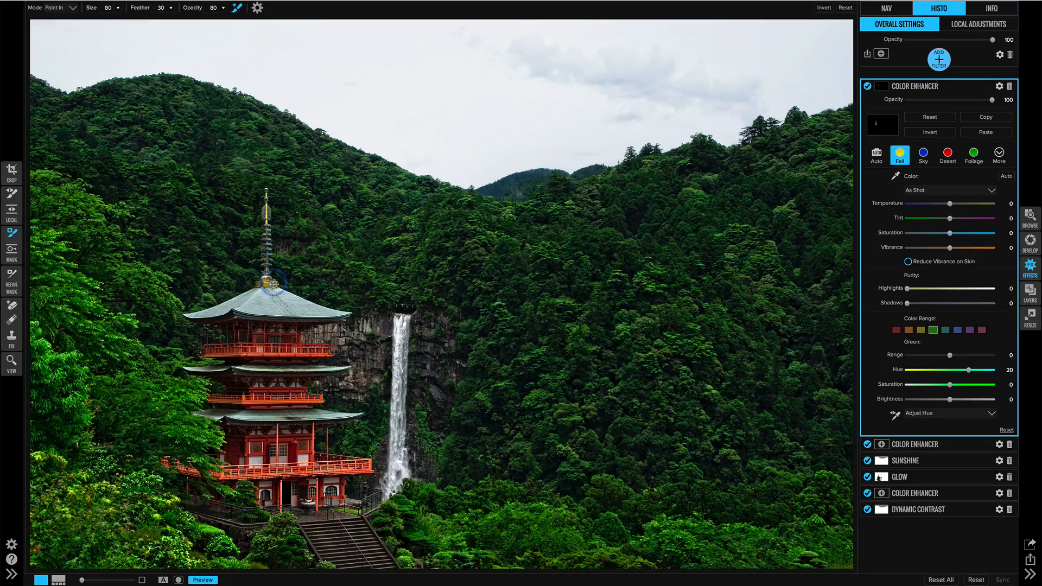
left_click(867, 86)
left_click(868, 86)
Step: Add a Solid Photo Filter in blue with its hue at 232 and its amount at 24
left_click(941, 60)
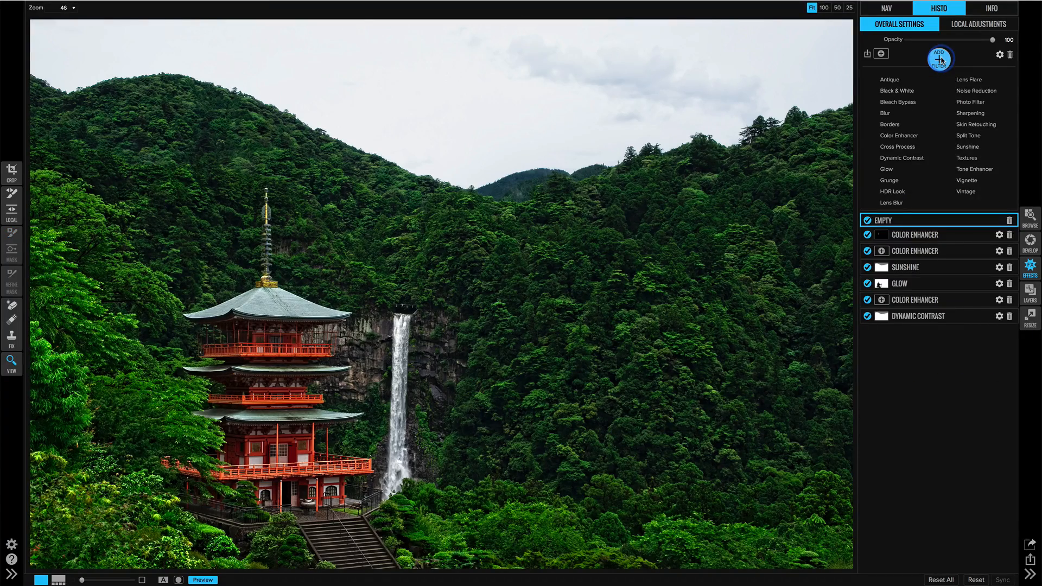
left_click(971, 102)
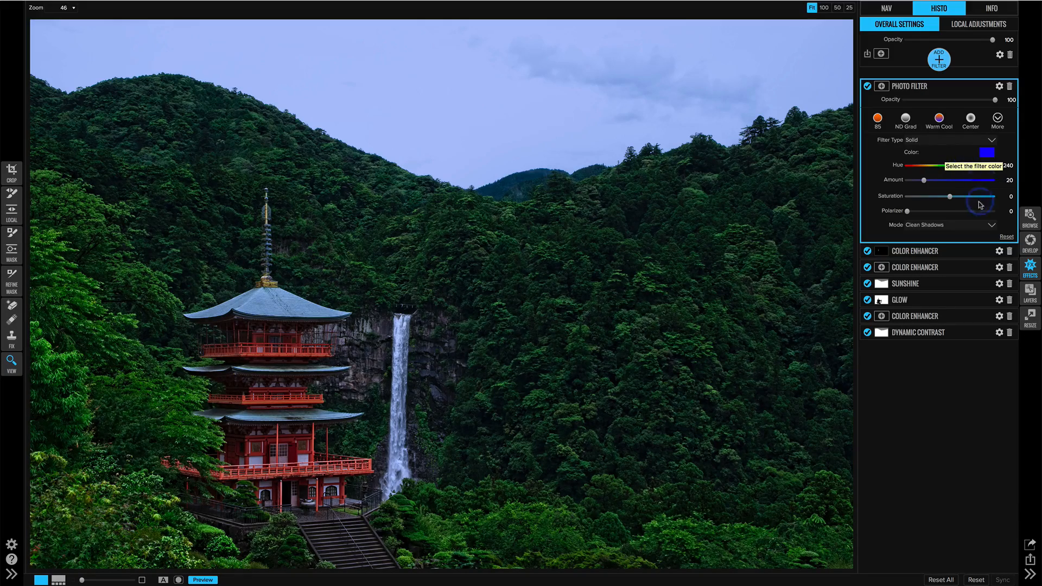
left_click_drag(965, 168, 962, 168)
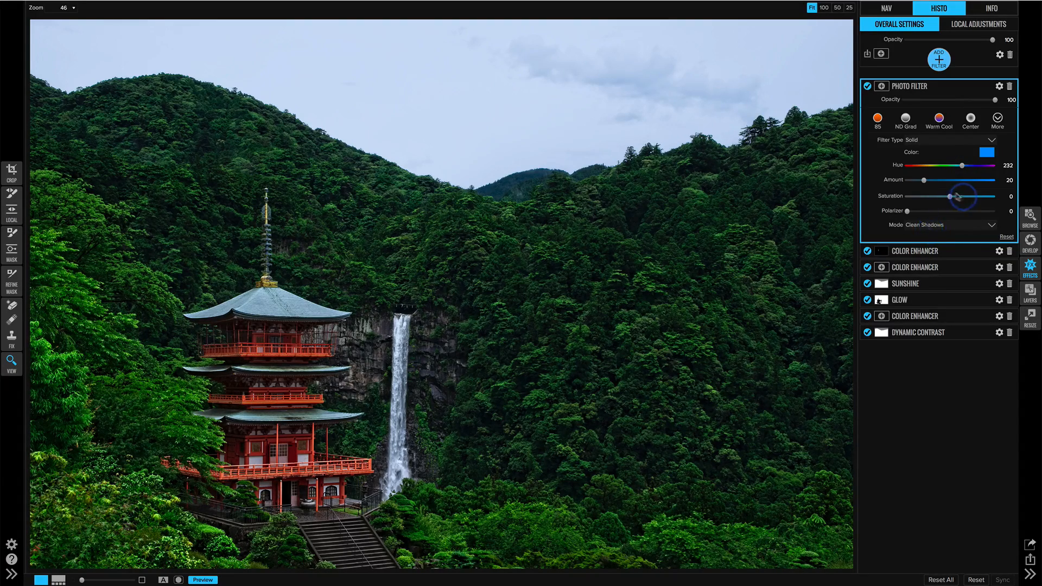
left_click_drag(925, 183, 928, 183)
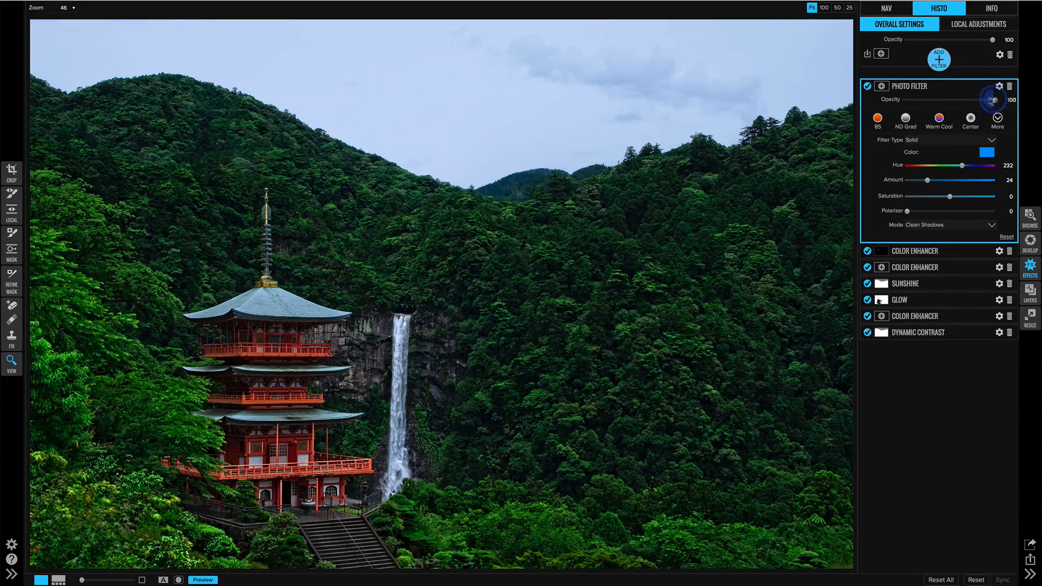
Step: Lower the Photo Filter's opacity to 58 and compare the photo with and without it
left_click_drag(994, 100, 943, 103)
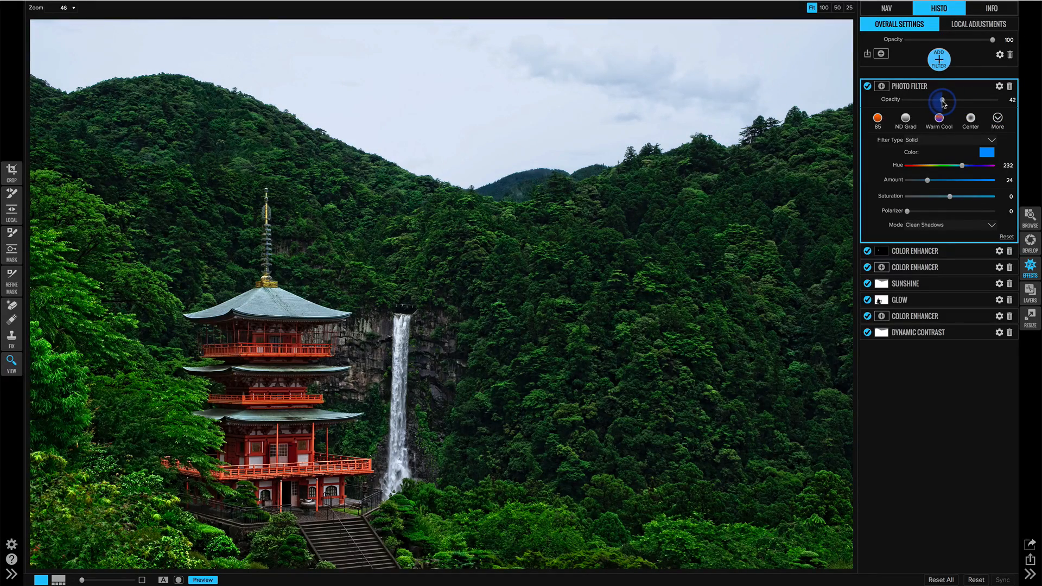
mouse_move(944, 104)
left_mouse_down()
mouse_move(969, 104)
mouse_move(945, 104)
mouse_move(957, 105)
left_mouse_up()
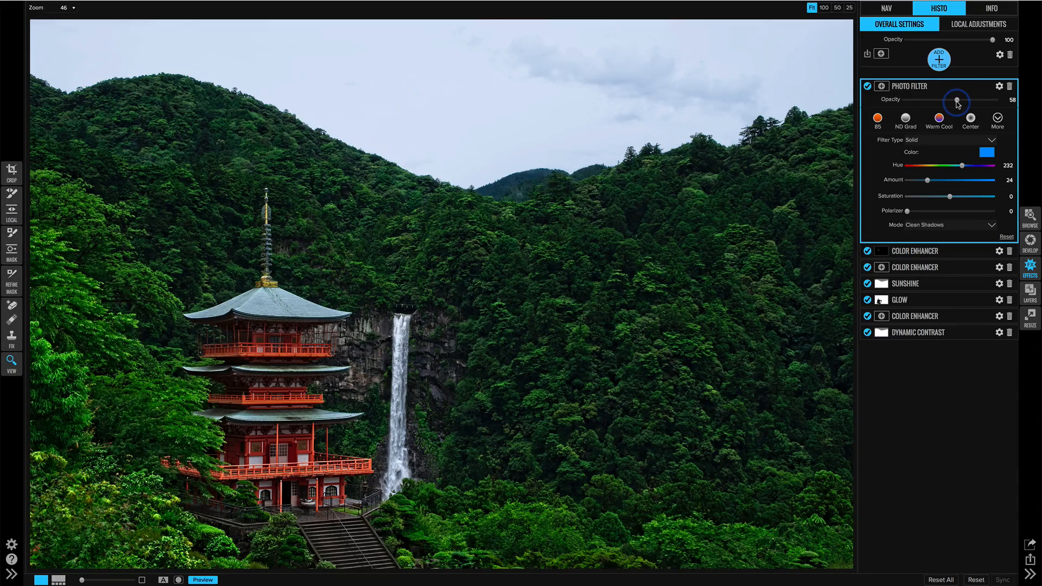
left_click(867, 87)
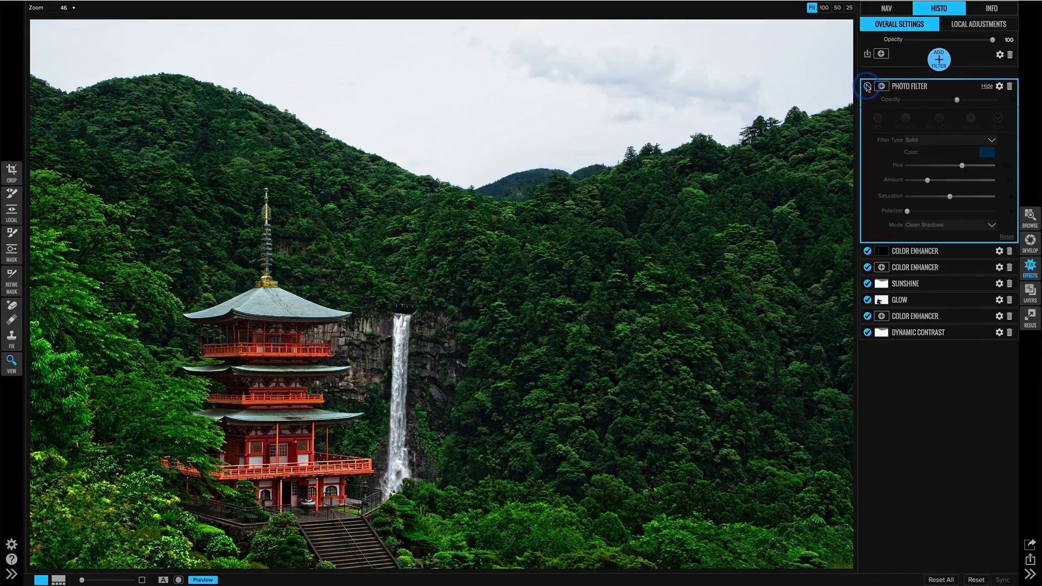
left_click(867, 86)
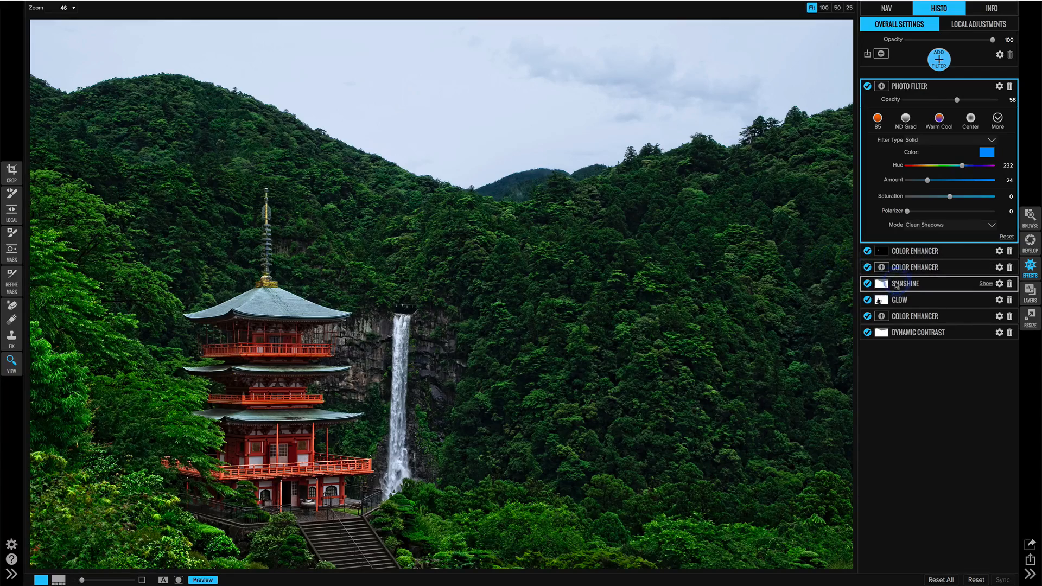
Step: Paste the copied landscape mask onto the Photo Filter and invert it so the blue tint affects only the sky
left_click(882, 87)
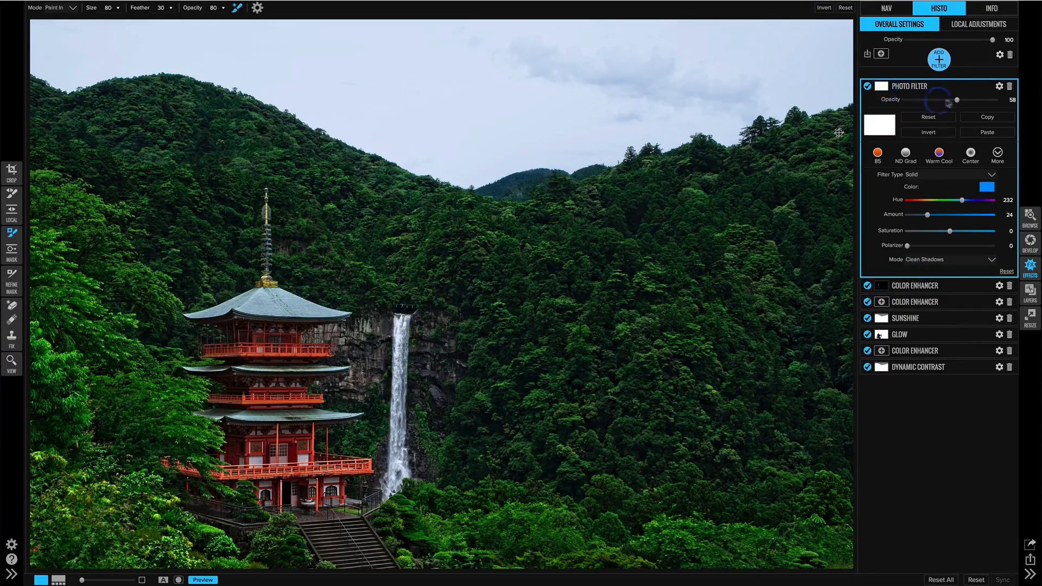
left_click(977, 133)
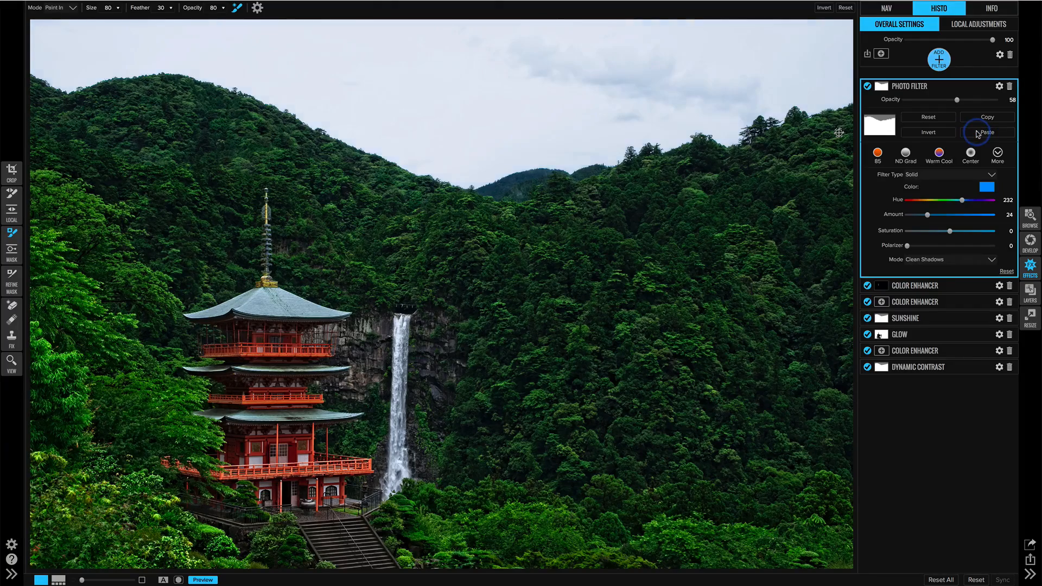
left_click(936, 134)
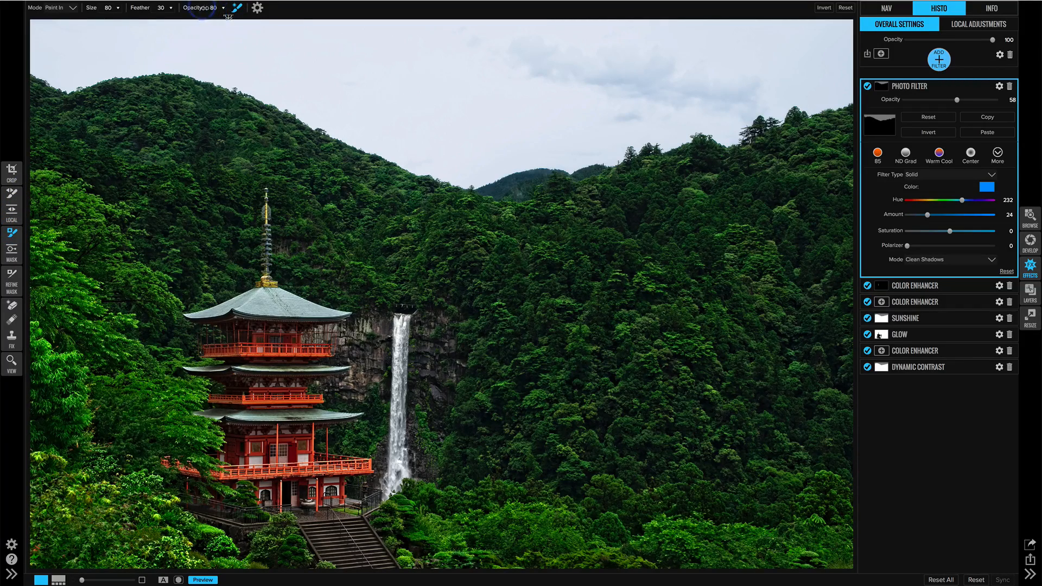
Step: Set the masking brush to opacity 100 and size 800, and paint the blue tint in across the sky
left_click_drag(205, 7, 239, 11)
scroll(139, 63, "up", 10)
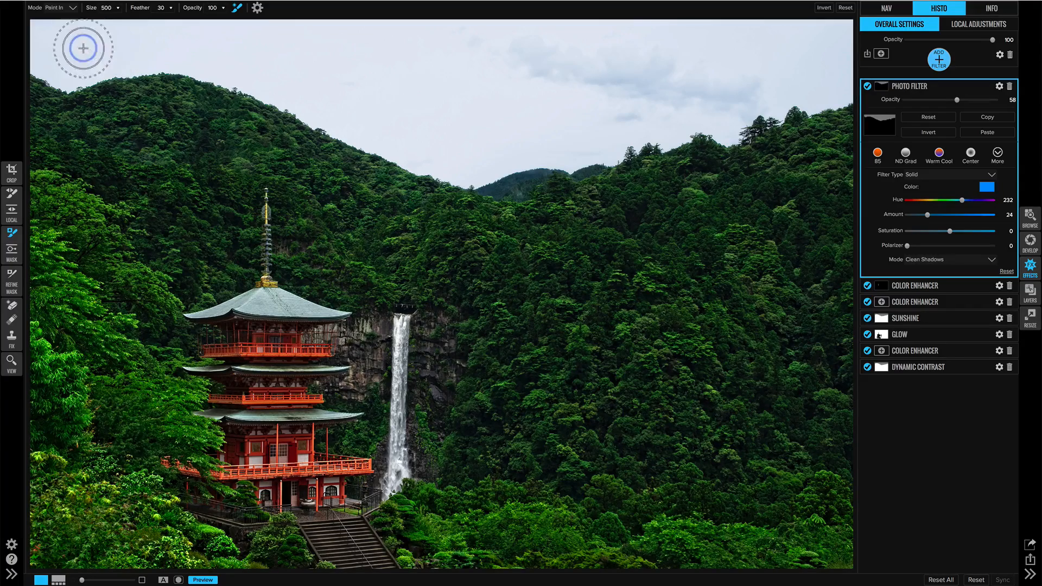
scroll(83, 49, "up", 6)
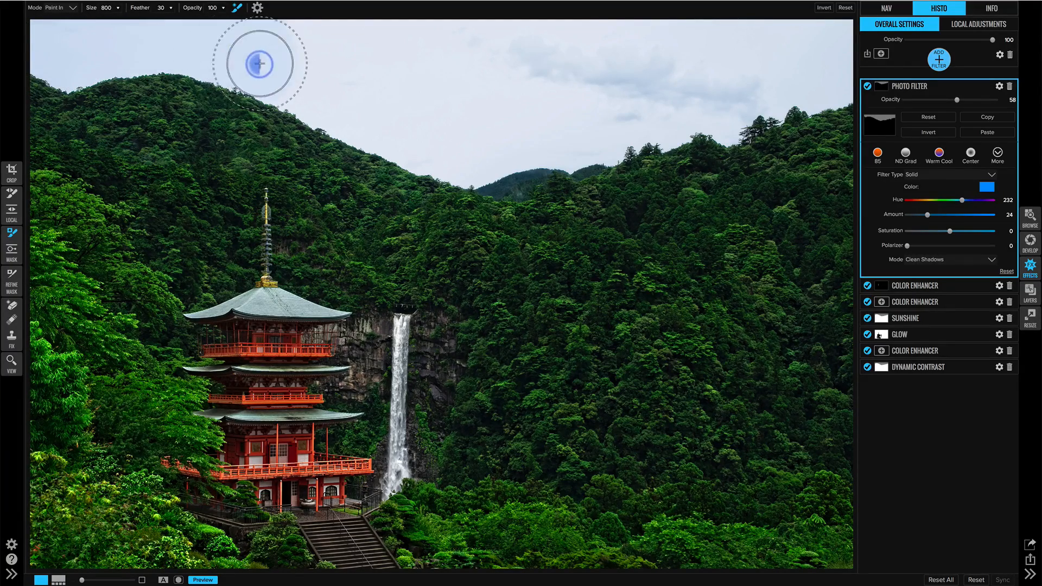
mouse_move(259, 64)
left_mouse_down()
mouse_move(467, 149)
mouse_move(612, 111)
mouse_move(706, 107)
mouse_move(741, 77)
mouse_move(802, 66)
mouse_move(826, 73)
mouse_move(763, 72)
mouse_move(723, 108)
mouse_move(801, 49)
mouse_move(406, 44)
mouse_move(481, 24)
mouse_move(314, 41)
mouse_move(383, 50)
mouse_move(459, 83)
mouse_move(622, 83)
mouse_move(537, 77)
mouse_move(366, 18)
mouse_move(311, 39)
mouse_move(424, 61)
mouse_move(768, 39)
mouse_move(827, 45)
mouse_move(703, 70)
mouse_move(671, 89)
mouse_move(702, 92)
mouse_move(618, 90)
mouse_move(467, 120)
mouse_move(277, 49)
mouse_move(24, 43)
mouse_move(304, 48)
mouse_move(261, 16)
mouse_move(241, 16)
mouse_move(544, 66)
left_mouse_up()
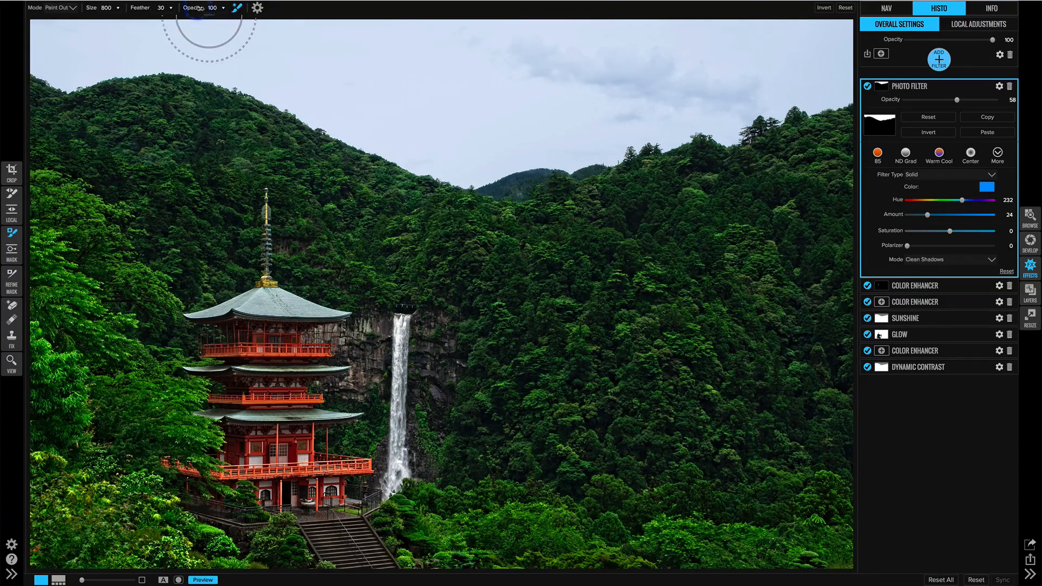
Step: Set the masking brush to opacity 53 and size 150, and paint the blue tint out over the clouds
left_click_drag(197, 8, 162, 8)
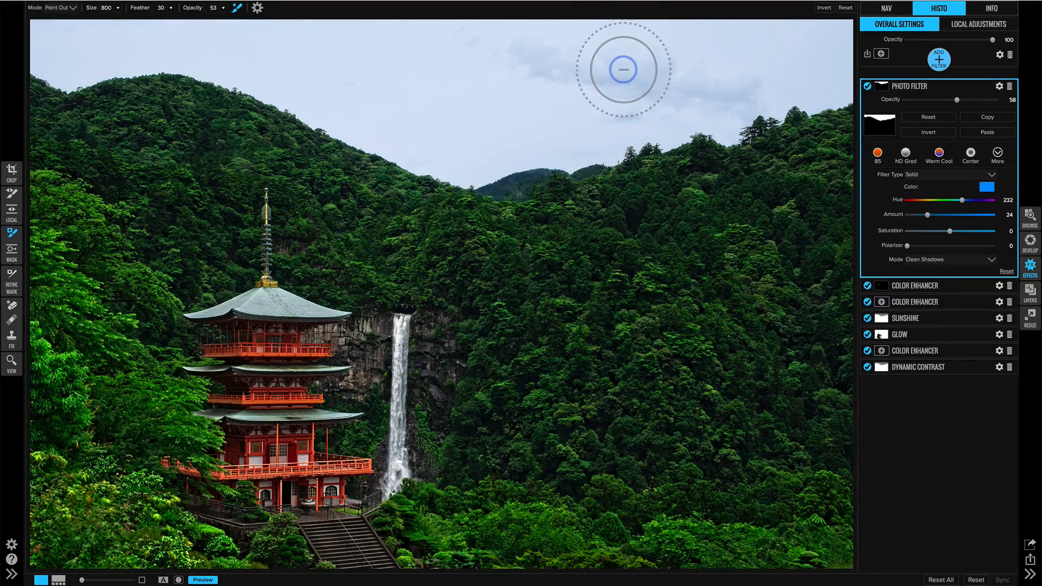
key("bracketleft")
key("bracketleft")
key("bracketleft")
key("bracketleft")
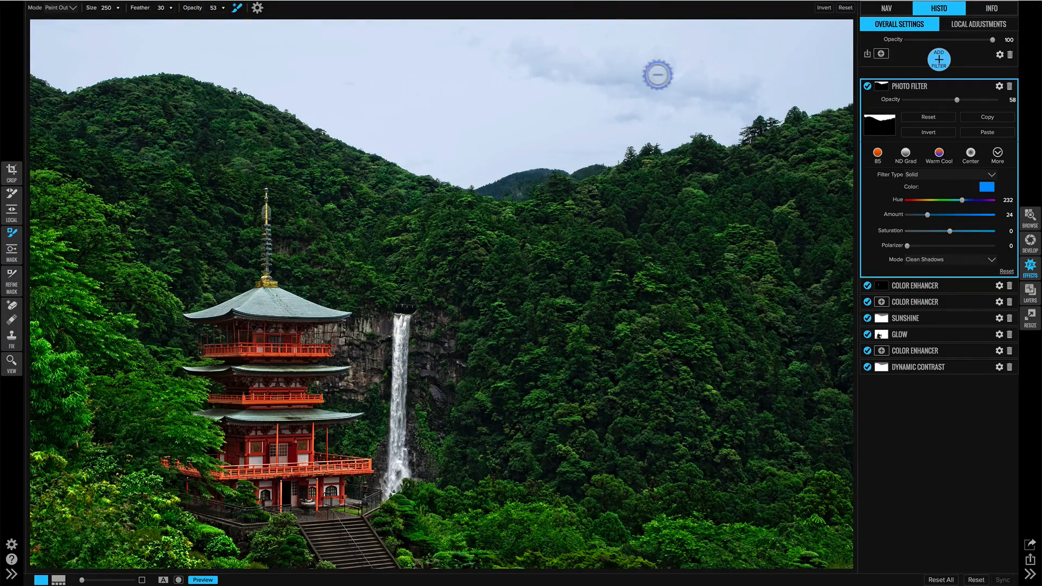
key("bracketleft")
mouse_move(660, 72)
left_mouse_down()
mouse_move(632, 74)
mouse_move(662, 90)
mouse_move(696, 81)
mouse_move(738, 86)
mouse_move(684, 87)
mouse_move(738, 88)
left_mouse_up()
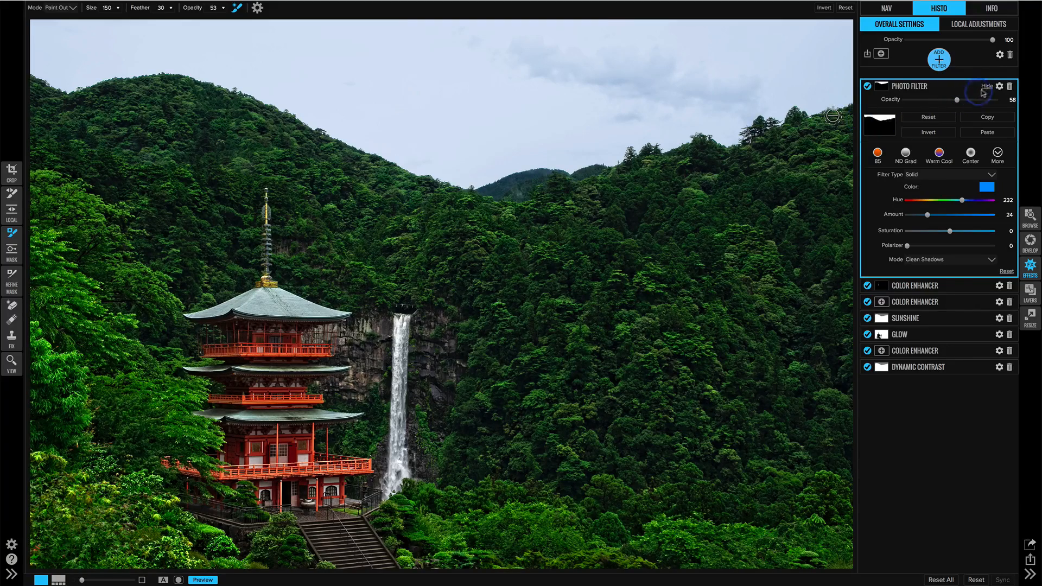
Step: In the Photo Filter's blending options, set Shadows protection to 64 and Skin to 44, and compare the photo with and without the filter
left_click(999, 86)
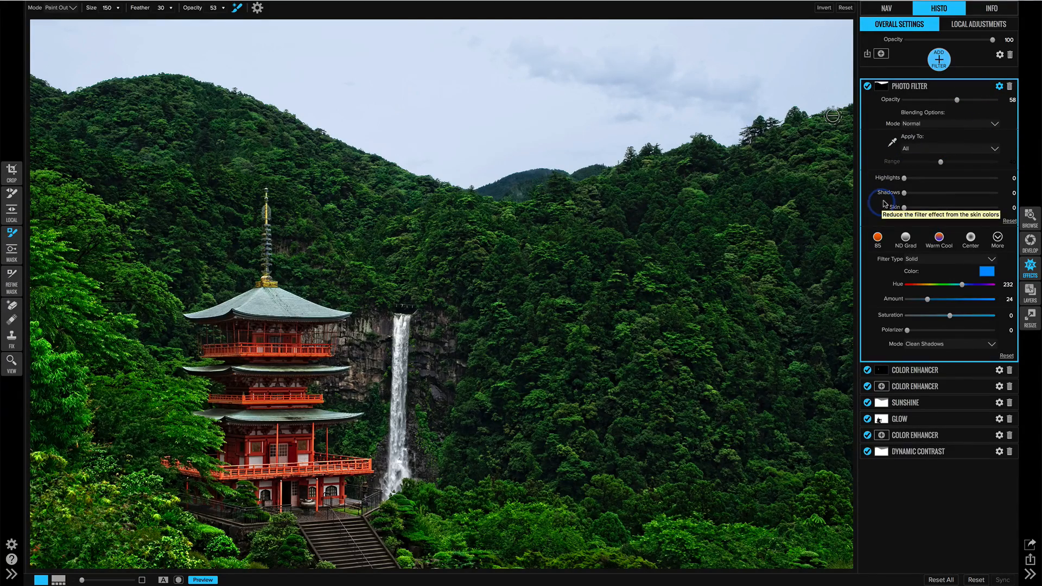
left_click(997, 193)
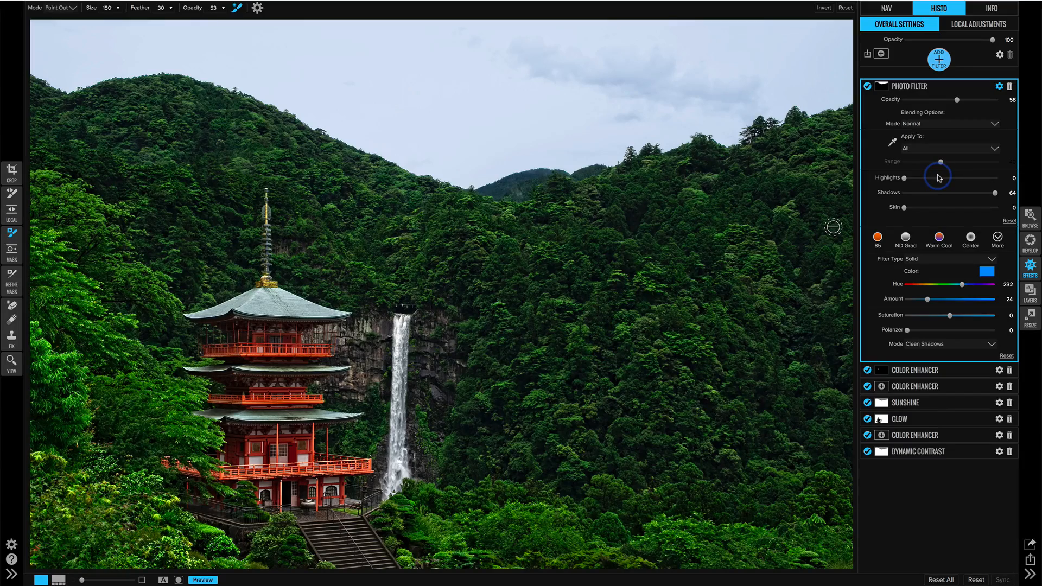
left_click(943, 208)
left_click_drag(943, 208, 945, 209)
left_click(867, 87)
left_click(868, 86)
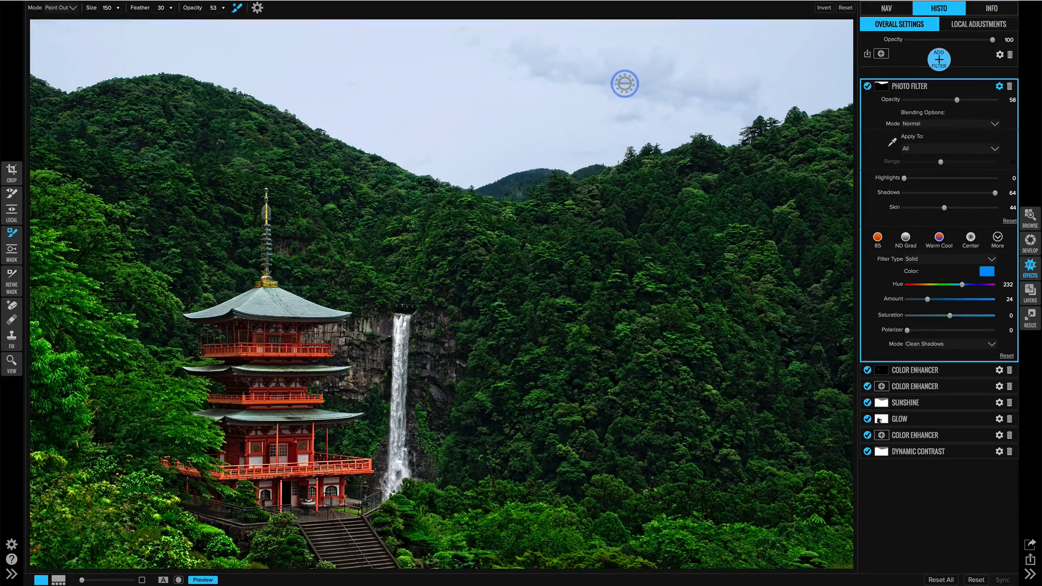
Step: Check the masking brush settings and the Photo Filter's mask around the clouds, and compare the photo with and without the filter
left_click(256, 8)
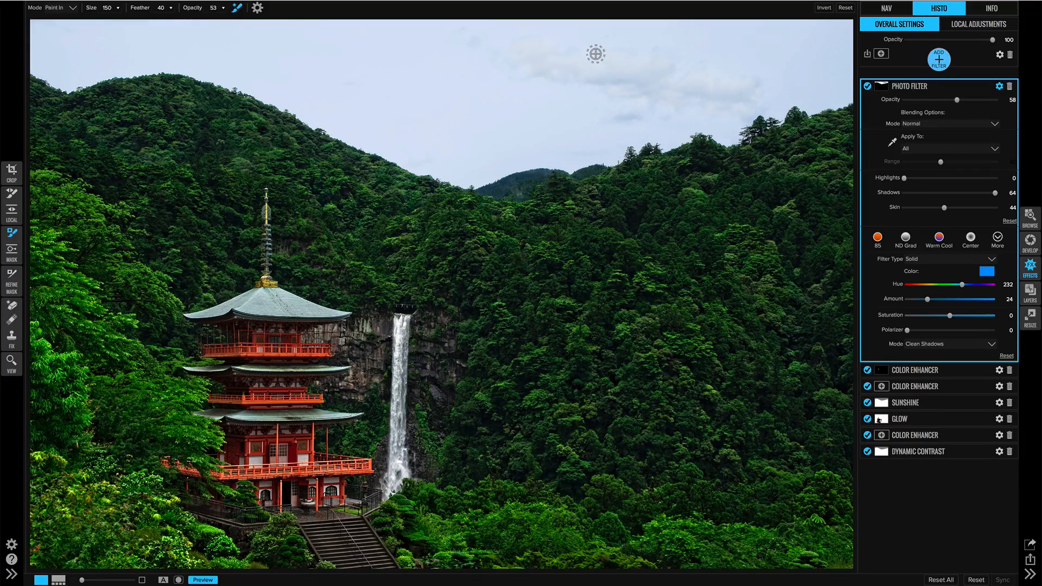
key("ctrl+m")
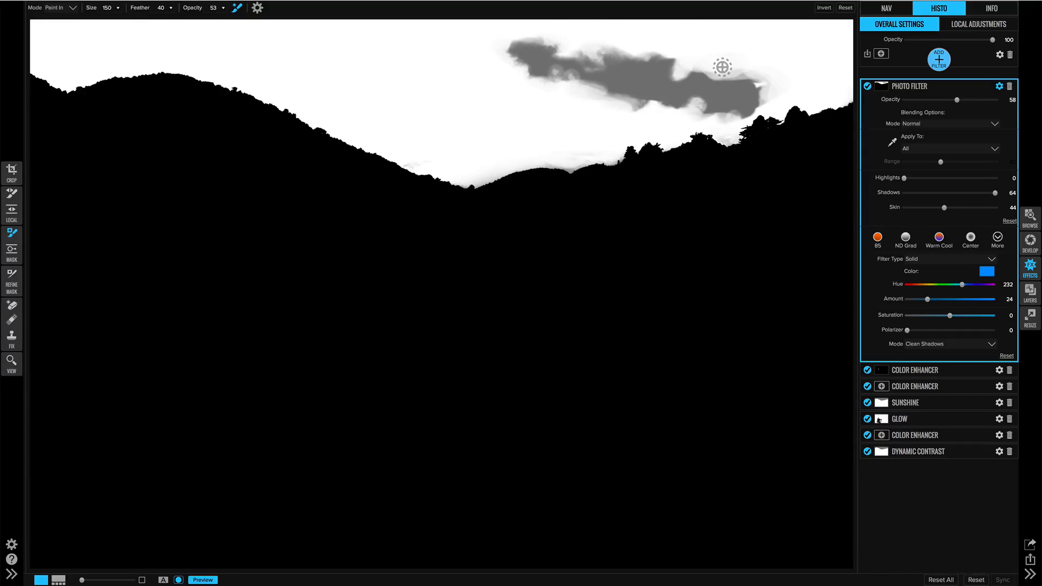
key("ctrl+m")
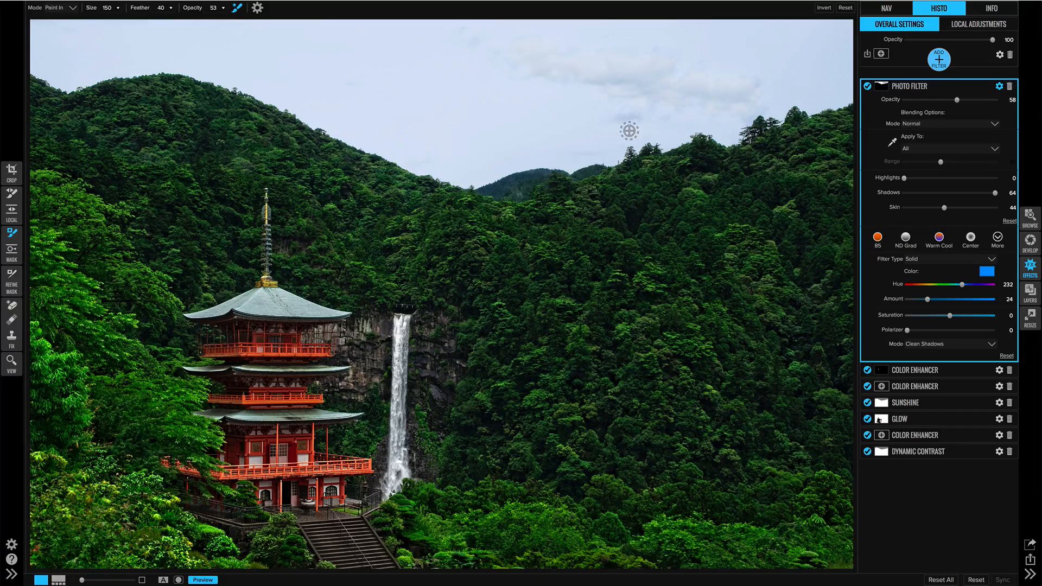
left_click(868, 86)
left_click(868, 87)
left_click(868, 86)
left_click(868, 87)
Step: Set the masking brush to opacity 10 and feather 100, and blend the tint back in around the cloud's edges on the mask
left_click_drag(162, 10, 160, 10)
key("ctrl+m")
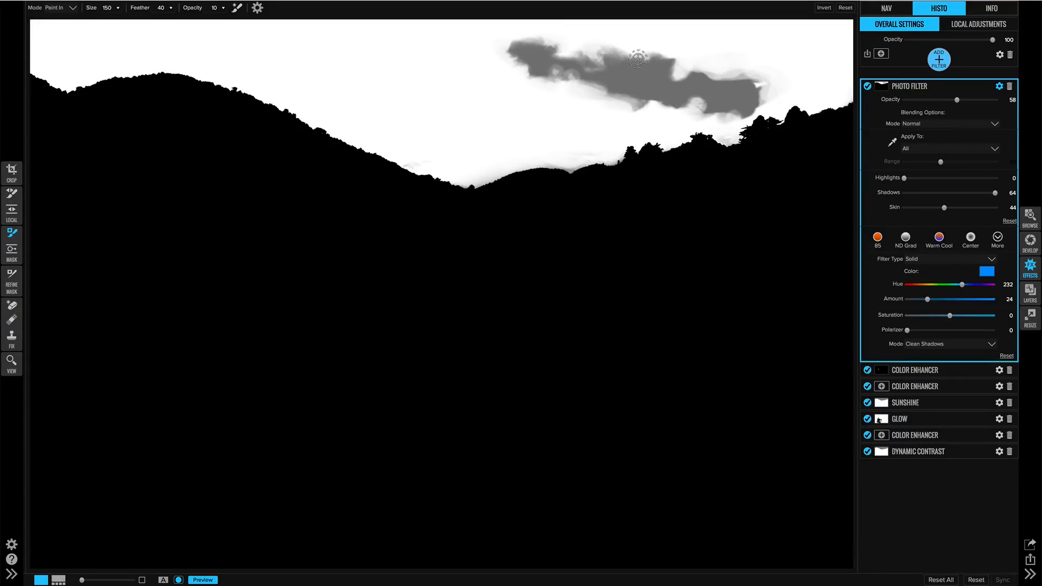
mouse_move(677, 63)
left_mouse_down()
mouse_move(682, 76)
mouse_move(750, 77)
mouse_move(701, 71)
left_mouse_up()
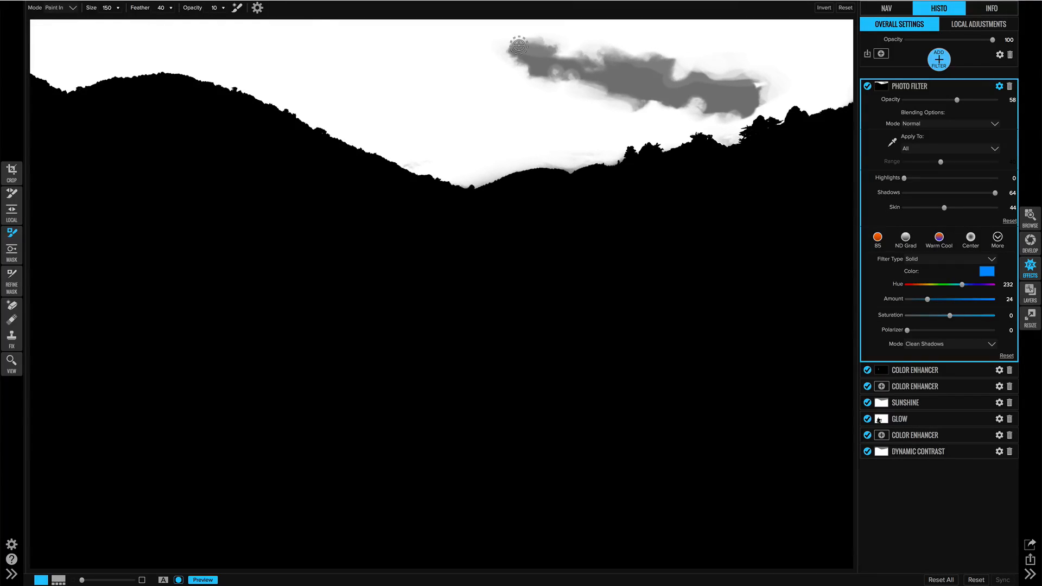
left_click(160, 7)
type("100")
mouse_move(545, 78)
left_mouse_down()
mouse_move(624, 109)
mouse_move(720, 118)
mouse_move(768, 100)
mouse_move(746, 70)
left_mouse_up()
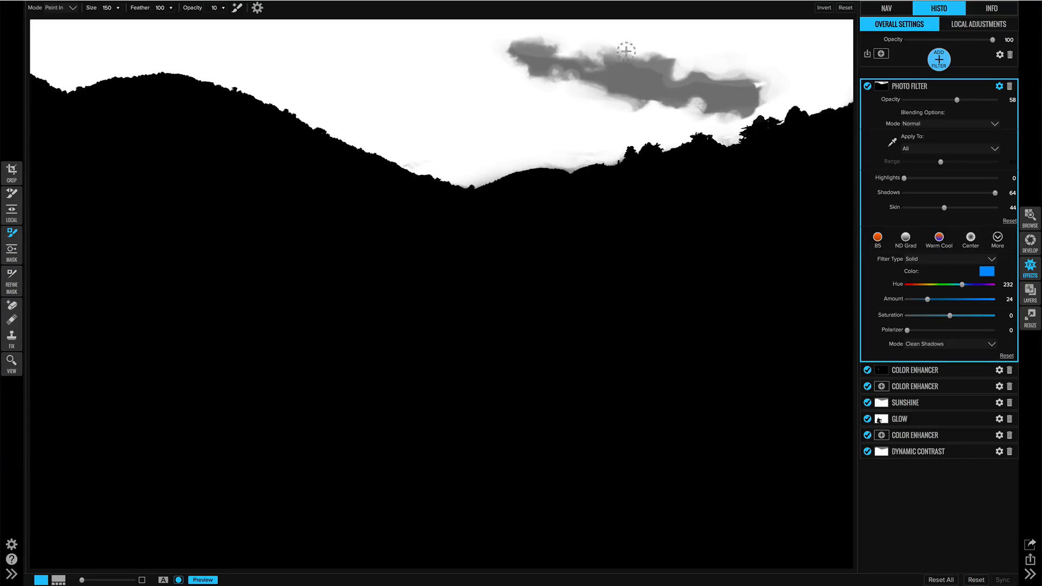
mouse_move(626, 51)
left_mouse_down()
mouse_move(535, 35)
mouse_move(503, 51)
mouse_move(562, 92)
left_mouse_up()
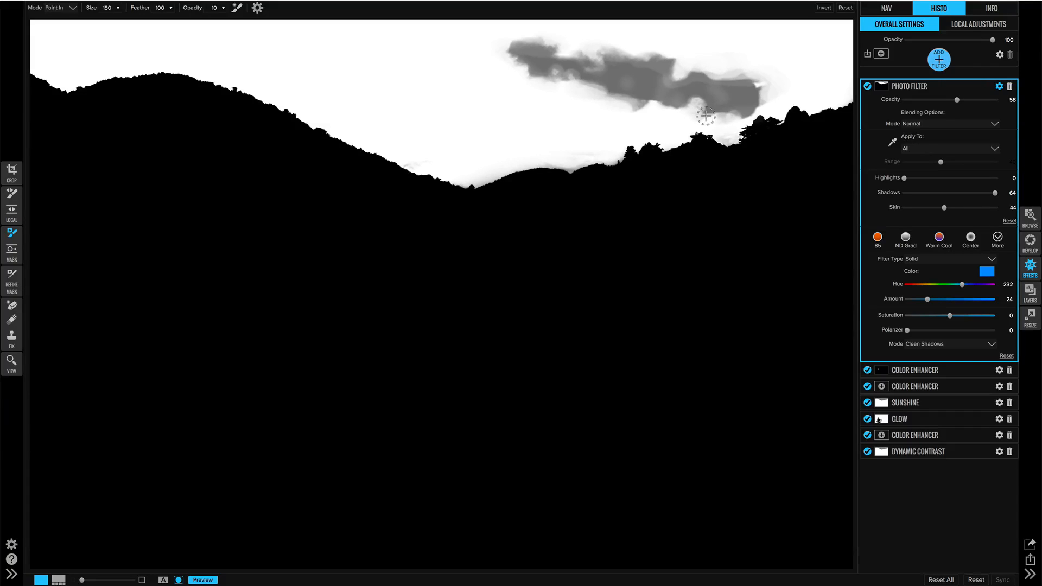
key("ctrl+m")
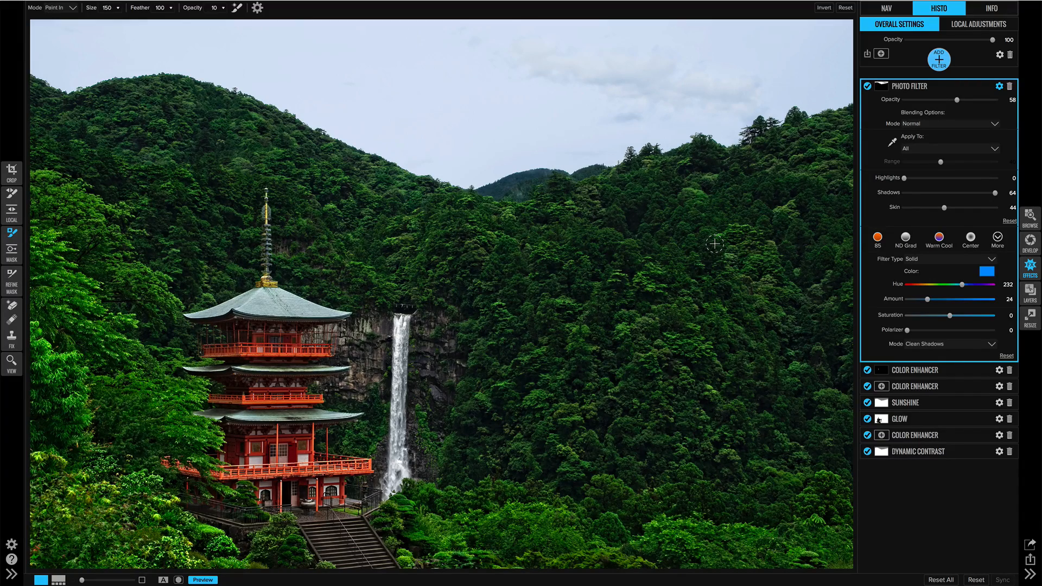
Step: Create a local adjustment with temperature at -16, place a slightly tilted linear gradient on the skyline, and compare the photo with and without it
left_click(973, 23)
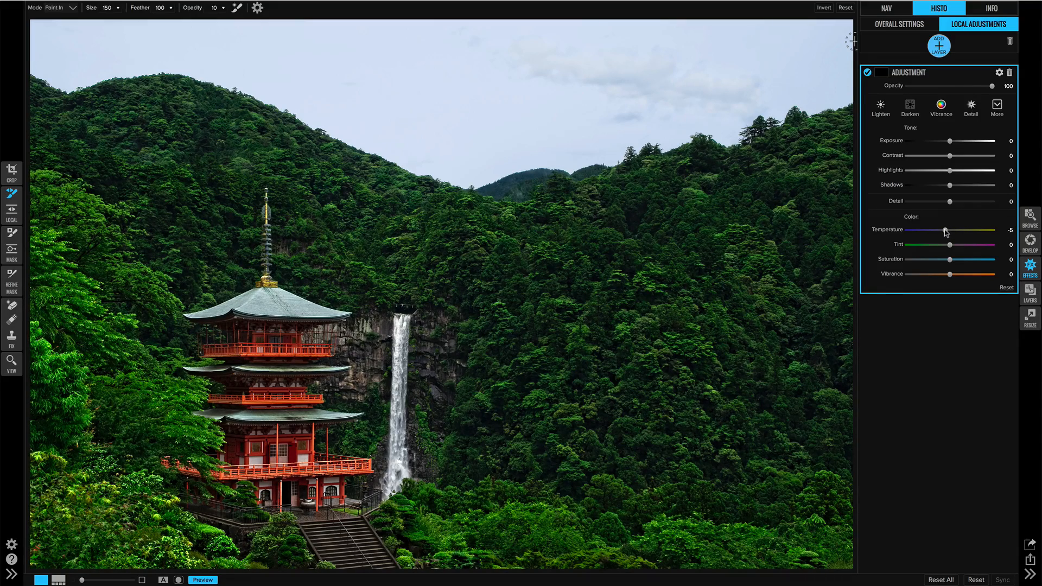
left_click_drag(941, 232, 940, 231)
left_click(12, 212)
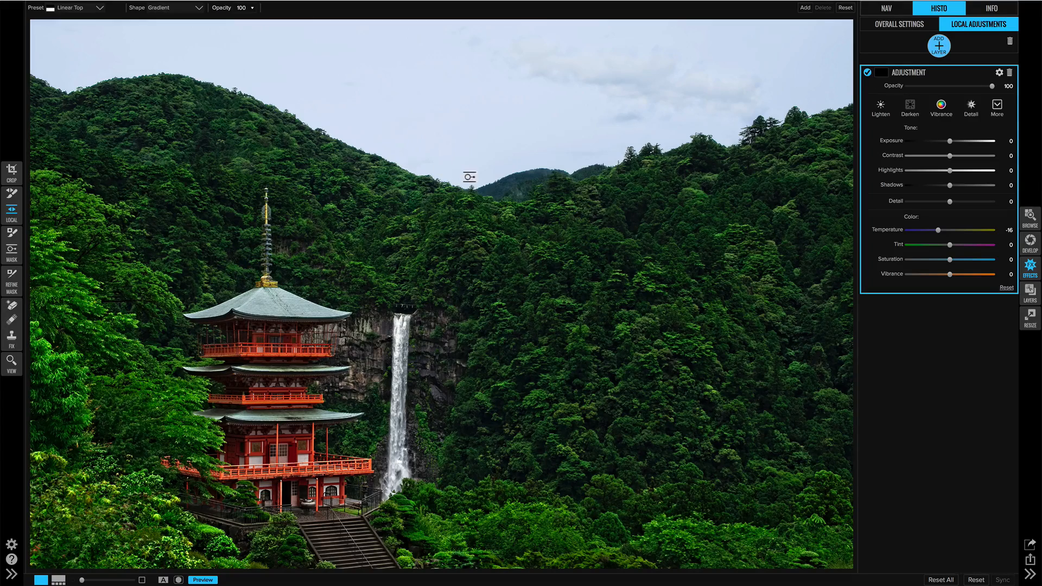
left_click(470, 178)
left_click_drag(505, 178, 507, 181)
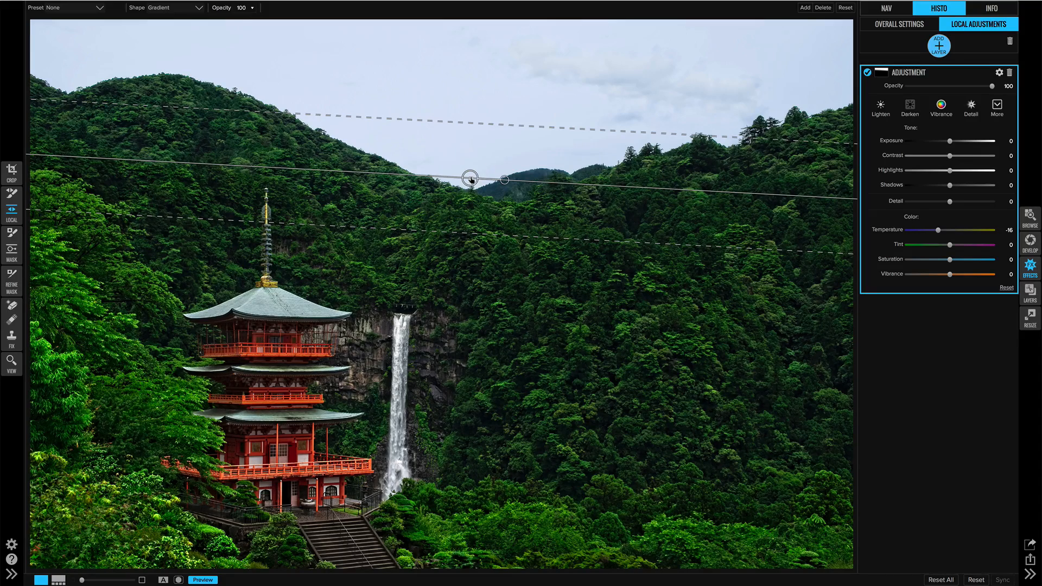
left_click(868, 72)
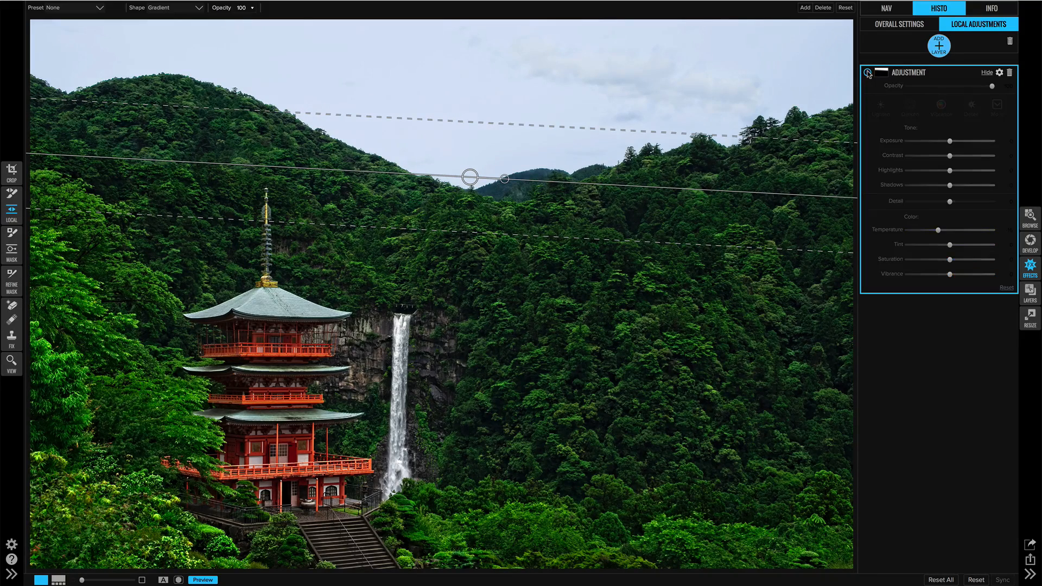
left_click(867, 72)
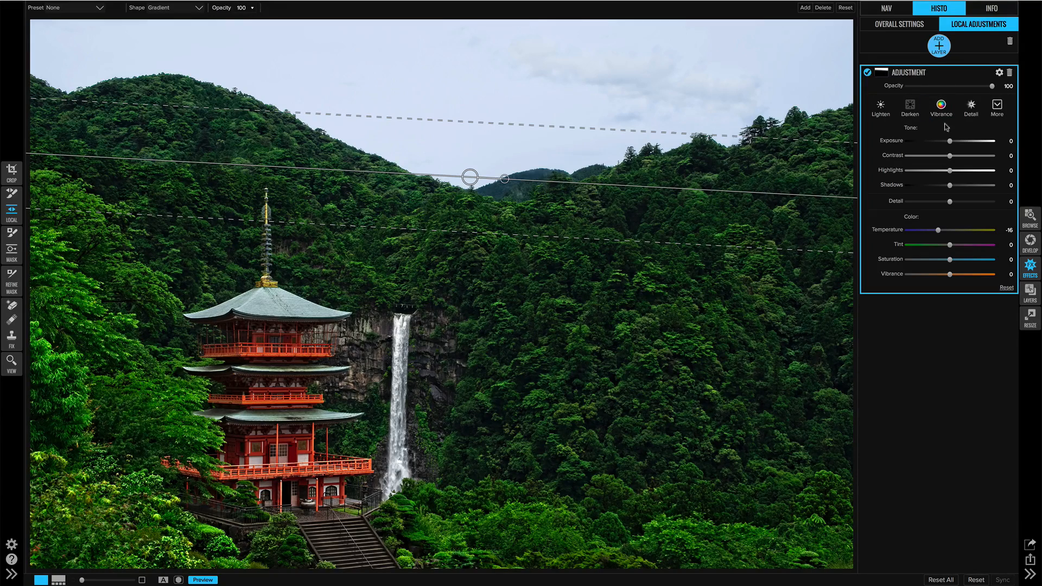
Step: Set the sky adjustment's exposure to -0.8 and move its gradient slightly lower
left_click_drag(950, 141, 941, 143)
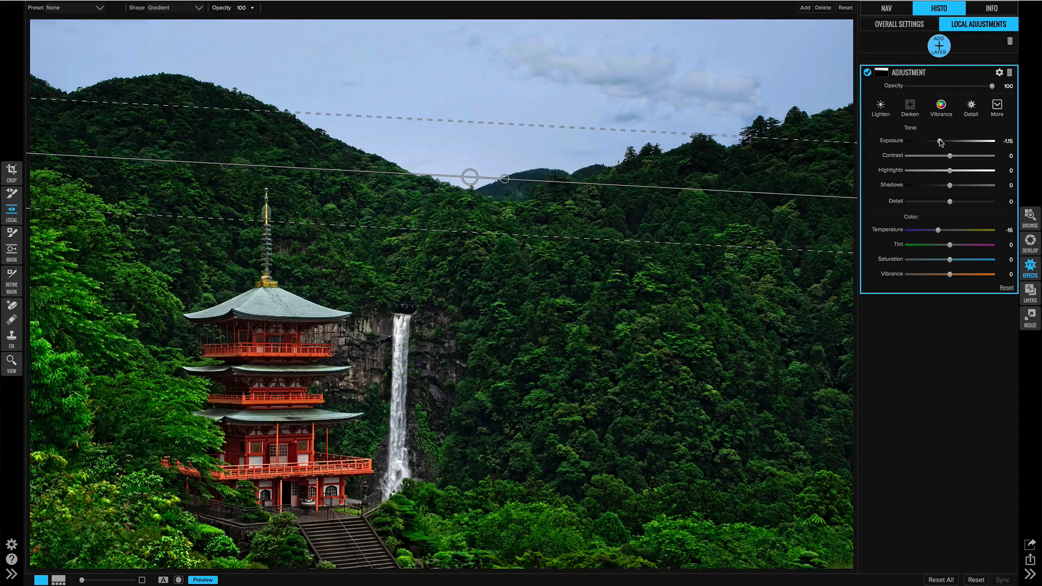
left_click_drag(941, 143, 943, 142)
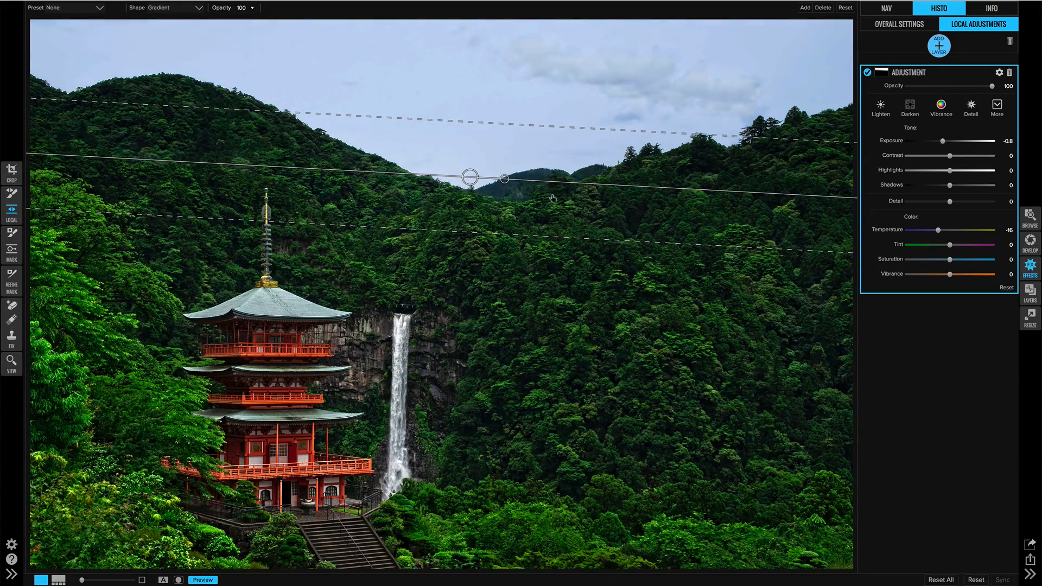
left_click_drag(477, 182, 469, 193)
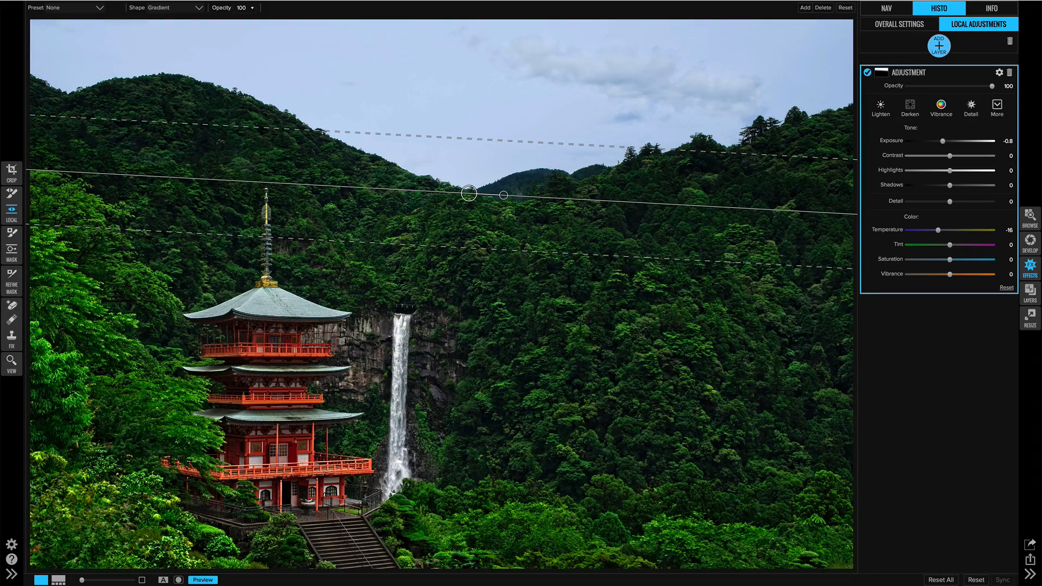
Step: Set the adjustment brush to Paint Out with size 400, feather 45 and opacity 80, and brush the sky adjustment off the hills
left_click(12, 194)
key("bracketright")
key("bracketright")
key("bracketright")
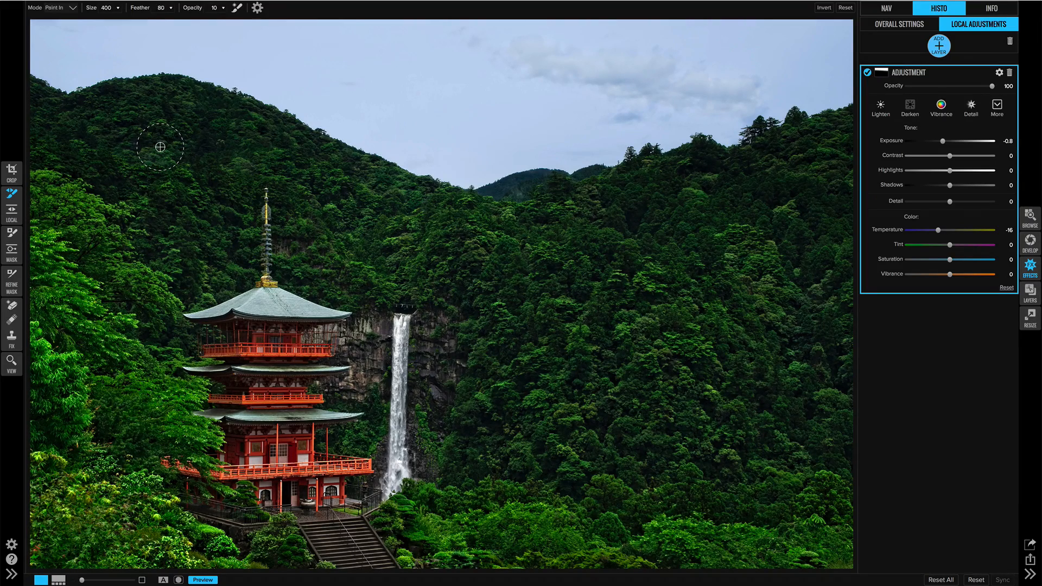
key("shift+bracketleft")
key("shift+bracketleft")
key("shift+bracketleft")
key("shift+bracketleft")
key("shift+bracketleft")
key("shift+bracketleft")
key("shift+bracketleft")
left_click_drag(231, 8, 245, 8)
key("x")
mouse_move(330, 176)
left_mouse_down()
mouse_move(158, 98)
mouse_move(251, 123)
mouse_move(360, 186)
left_mouse_up()
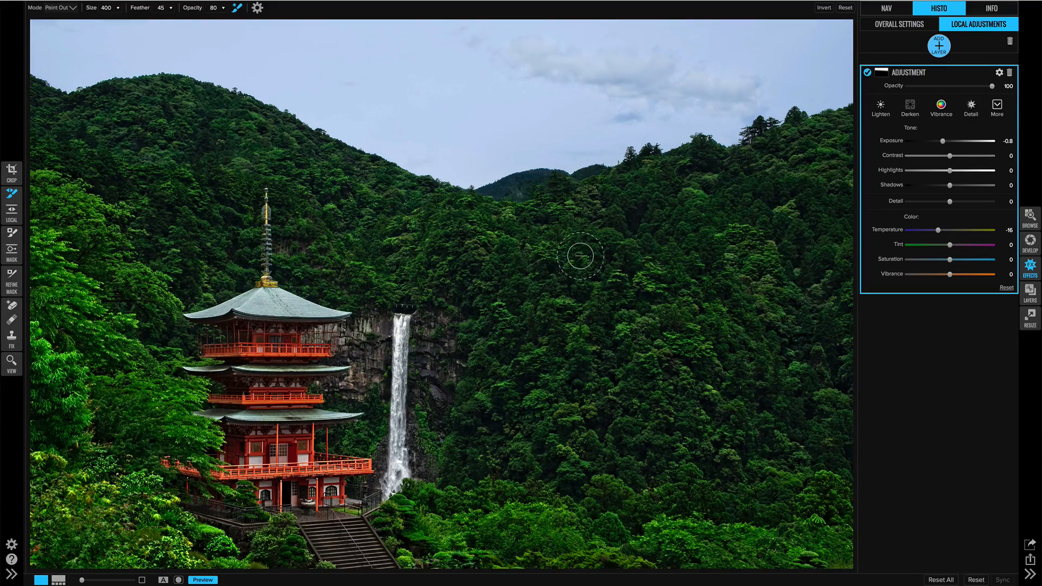
Step: With the mask displayed, paint out the remaining light patches on the hillsides, along the central ridge and around the pagoda spire
key("ctrl+m")
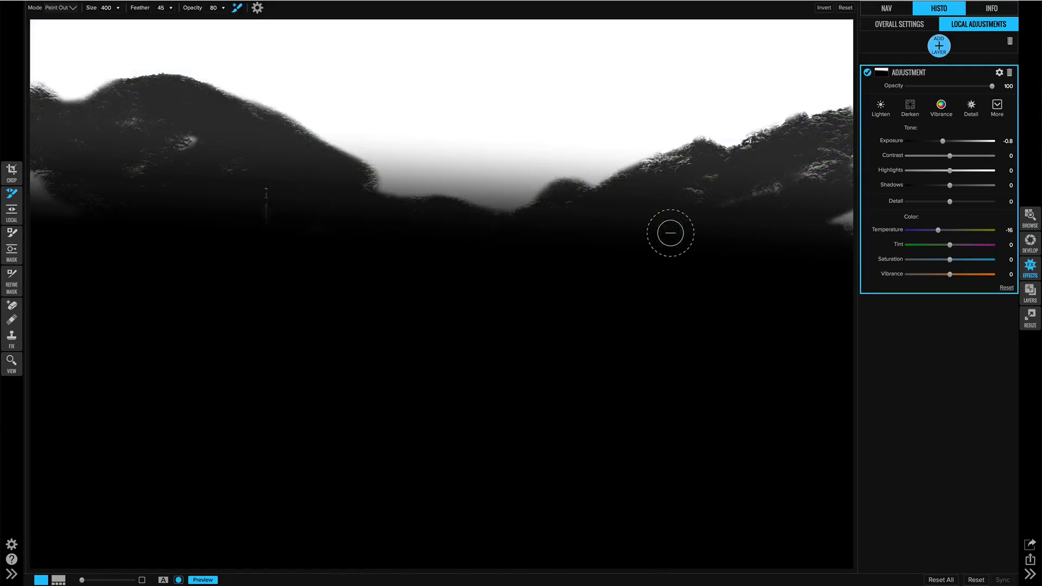
mouse_move(734, 189)
left_mouse_down()
mouse_move(683, 185)
mouse_move(710, 169)
mouse_move(778, 185)
mouse_move(871, 166)
mouse_move(833, 209)
mouse_move(861, 214)
mouse_move(863, 229)
mouse_move(854, 156)
mouse_move(839, 140)
mouse_move(817, 154)
left_mouse_up()
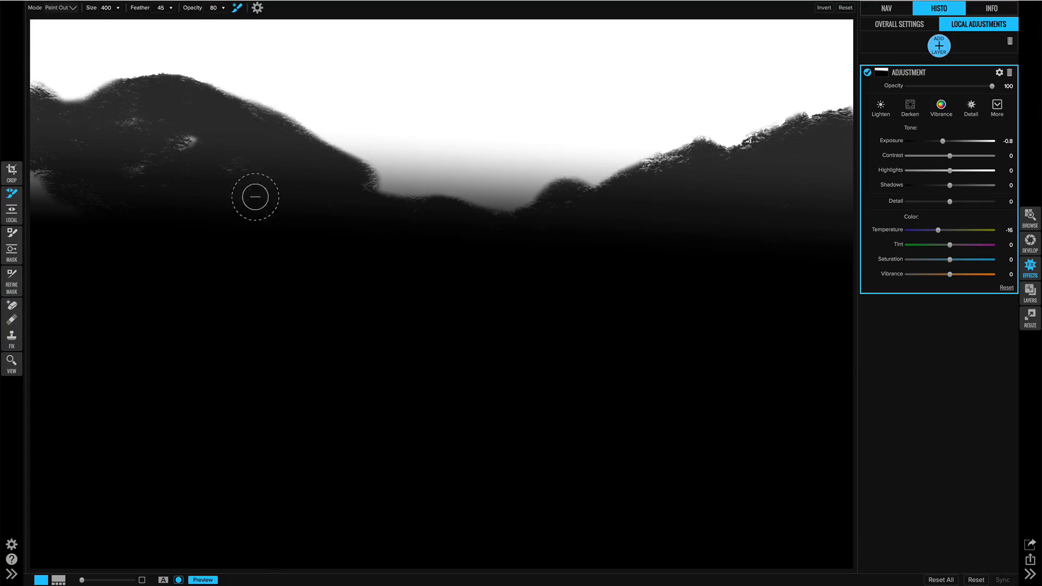
mouse_move(251, 196)
left_mouse_down()
mouse_move(165, 150)
mouse_move(187, 151)
mouse_move(163, 133)
mouse_move(123, 140)
mouse_move(104, 189)
mouse_move(33, 200)
left_mouse_up()
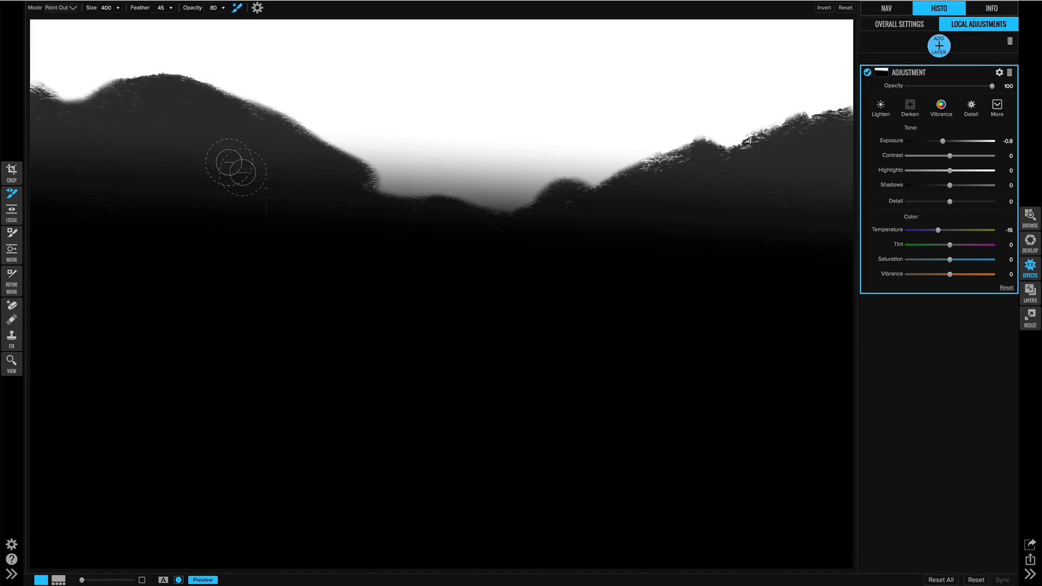
key("ctrl+m")
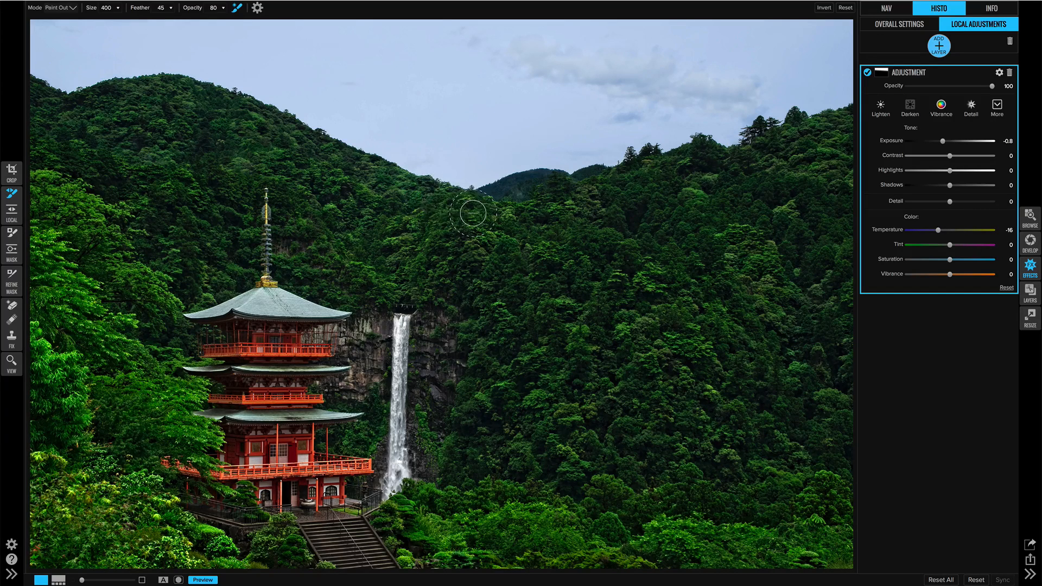
key("ctrl+m")
mouse_move(477, 216)
left_mouse_down()
mouse_move(579, 218)
mouse_move(675, 182)
left_mouse_up()
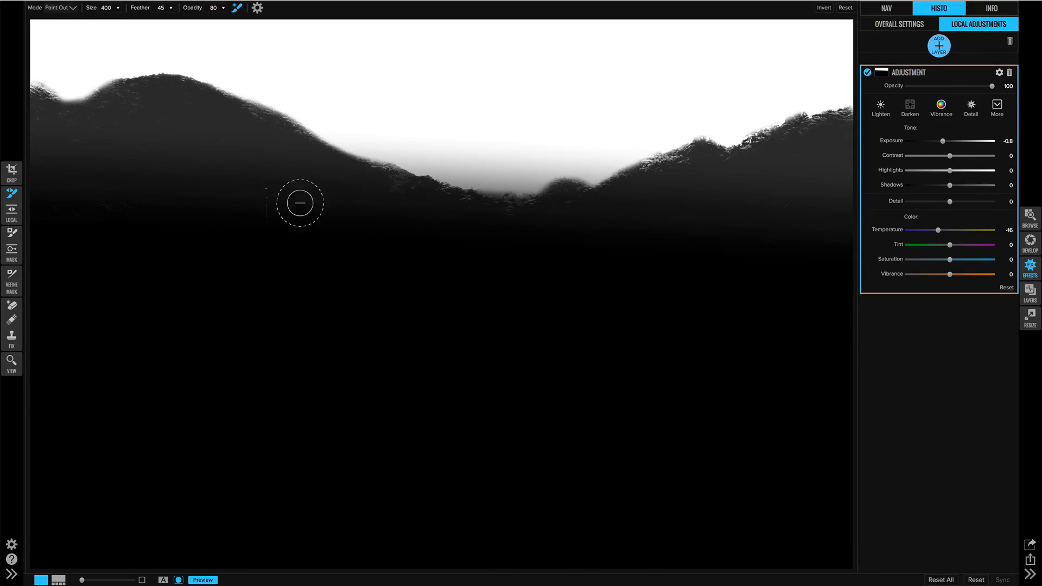
left_click_drag(260, 207, 264, 214)
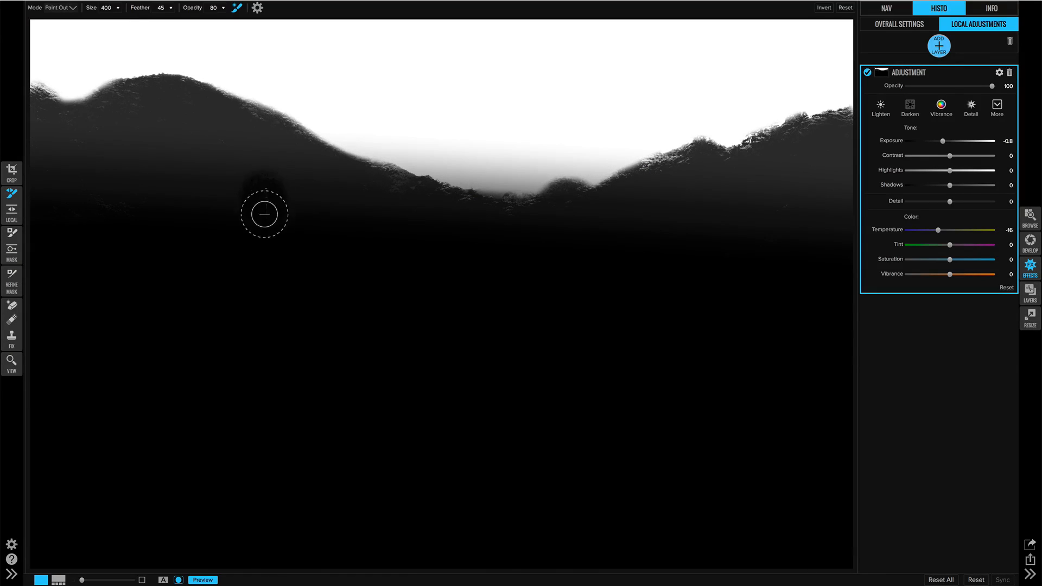
key("o")
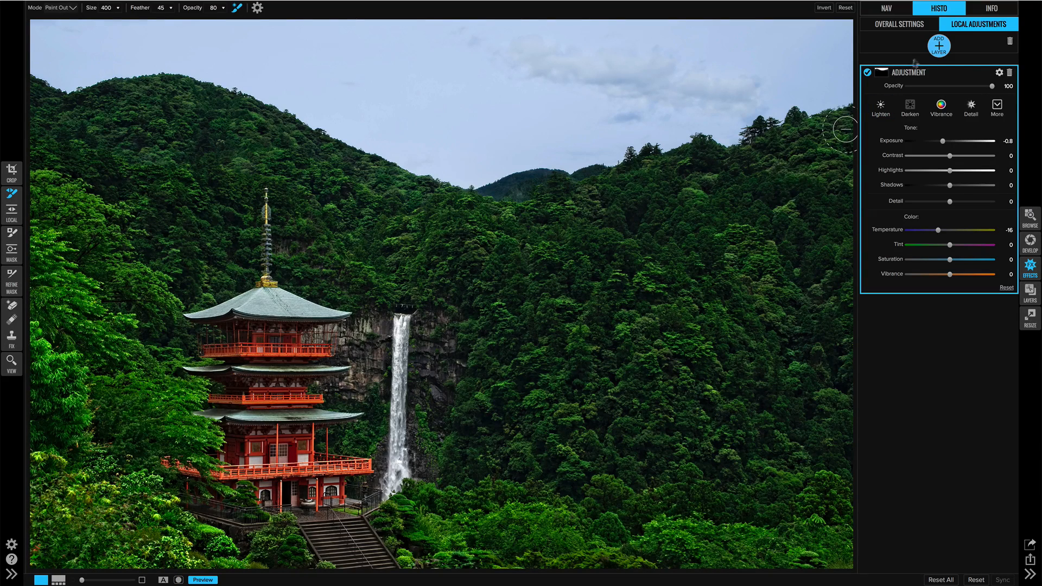
Step: Add a second adjustment layer and set its exposure to 0.25
left_click(940, 46)
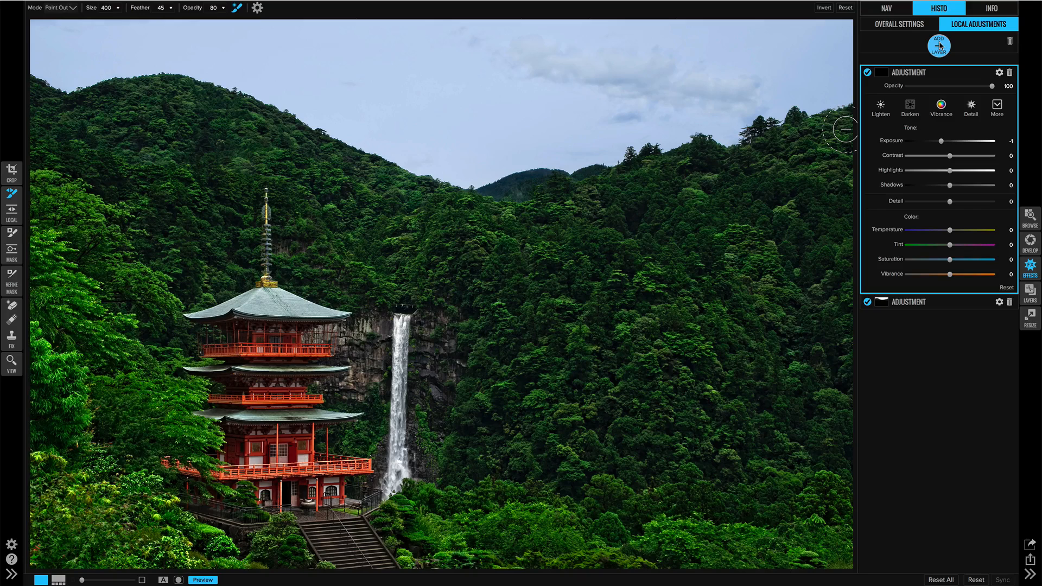
left_click_drag(942, 143, 954, 142)
Step: Set the brush to Paint In with size 300, feather 30 and opacity 100, and paint the brightening over the waterfall
left_click(72, 10)
left_click(72, 25)
left_click(237, 9)
left_click_drag(200, 10, 234, 9)
key("bracketleft")
key("shift+bracketleft")
key("shift+bracketleft")
key("shift+bracketleft")
mouse_move(402, 326)
left_mouse_down()
mouse_move(394, 482)
mouse_move(403, 317)
left_mouse_up()
Step: Check the mask painted over the waterfall and compare the photo with its adjustment layer off and on
key("o")
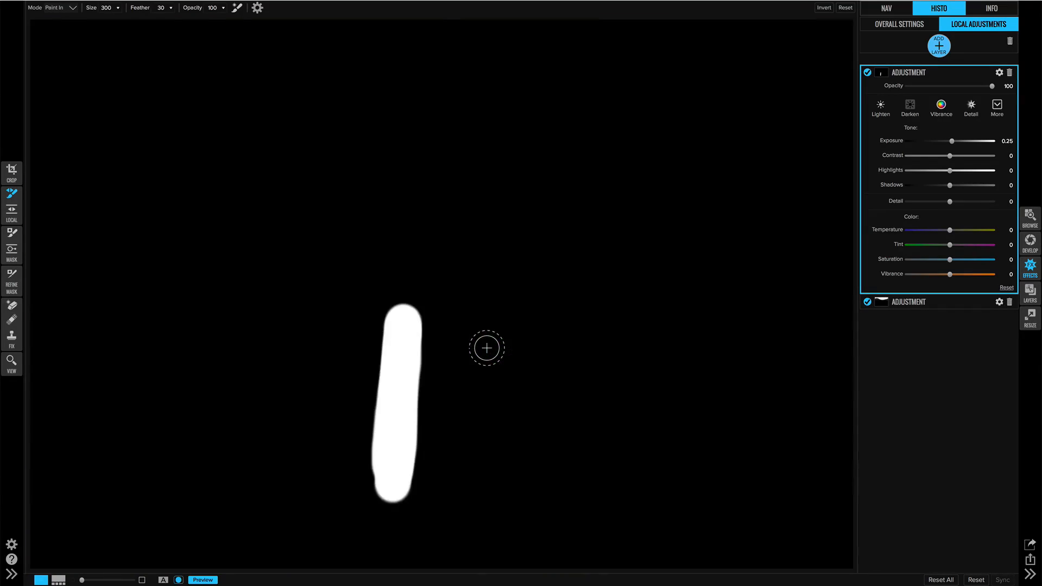
key("o")
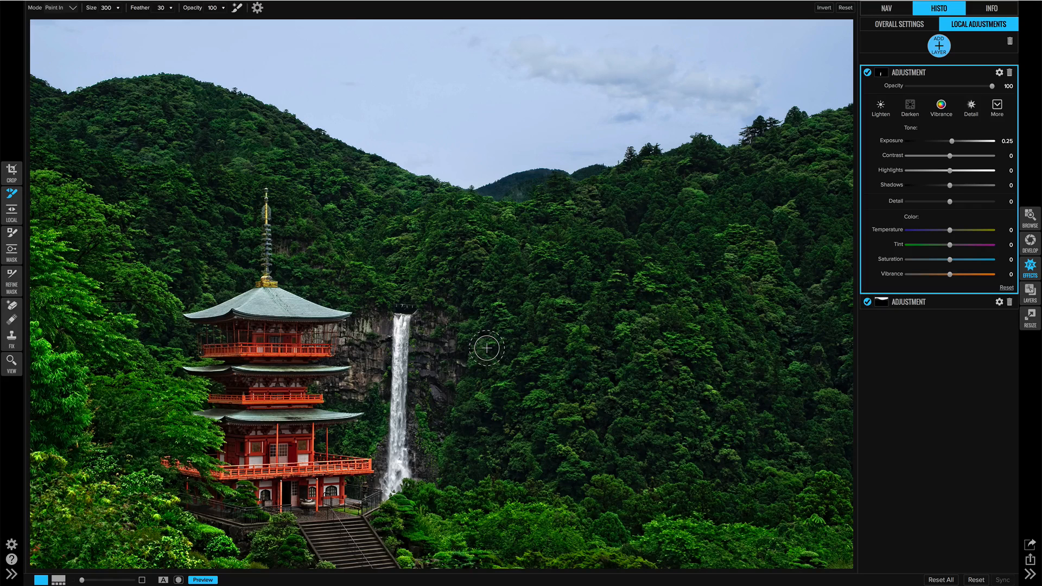
left_click(867, 73)
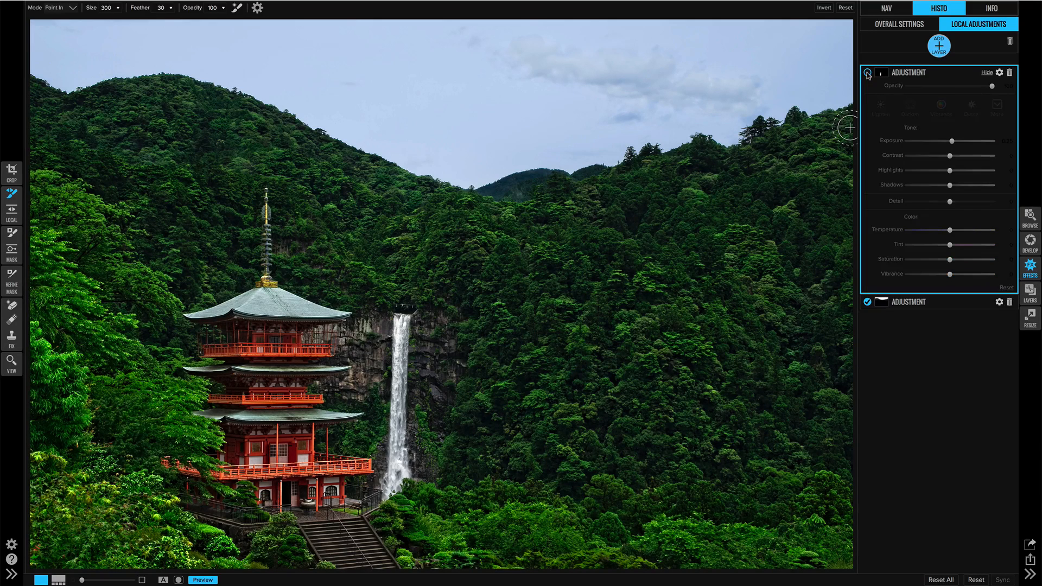
left_click(867, 74)
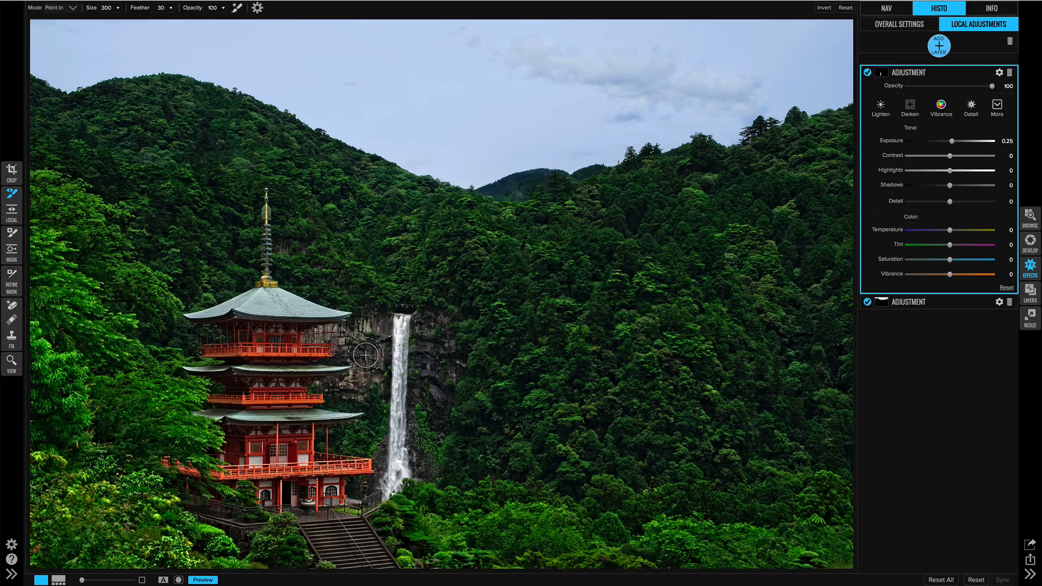
Step: Restrict the waterfall adjustment to Highlights with a range of 65, and compare the photo with the layer off and on
left_click(1000, 73)
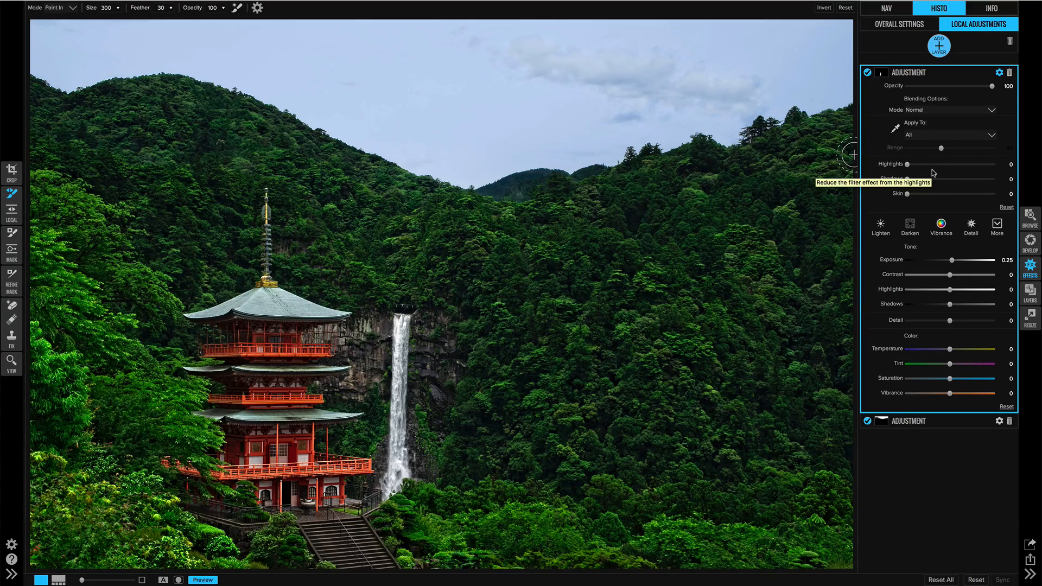
left_click(922, 135)
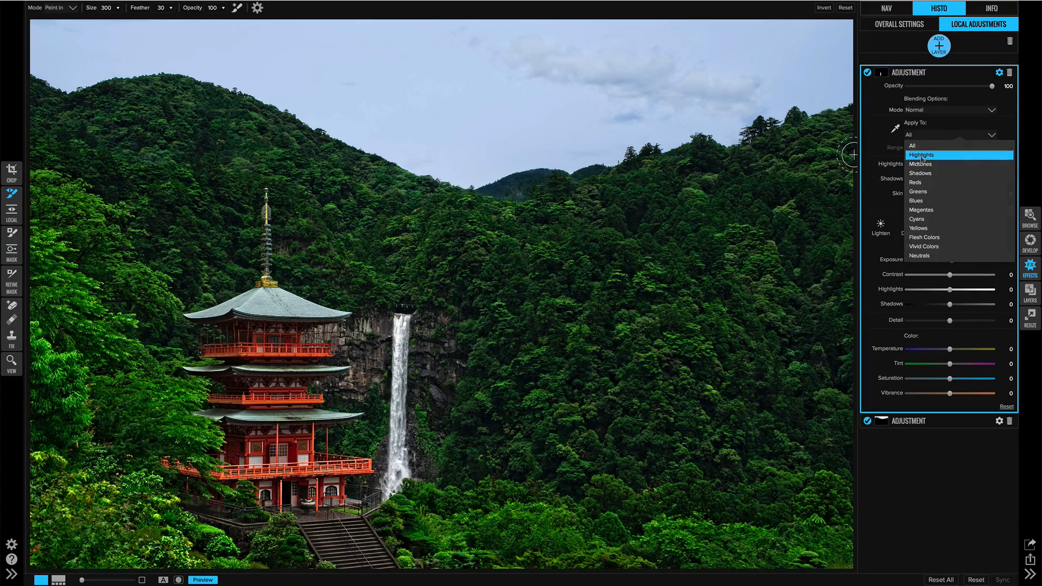
left_click(922, 155)
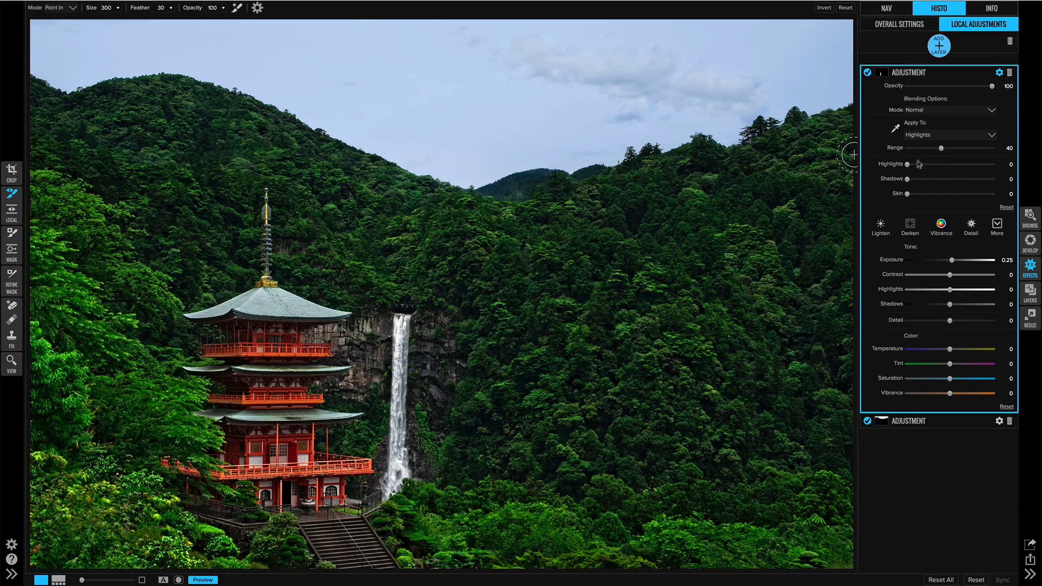
left_click_drag(942, 150, 962, 160)
left_click(868, 72)
left_click(868, 72)
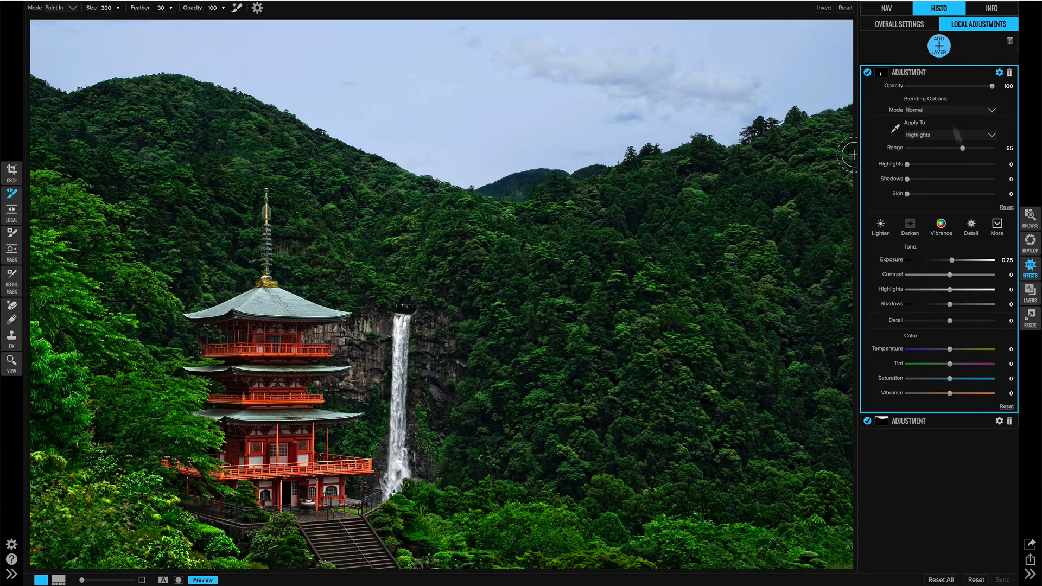
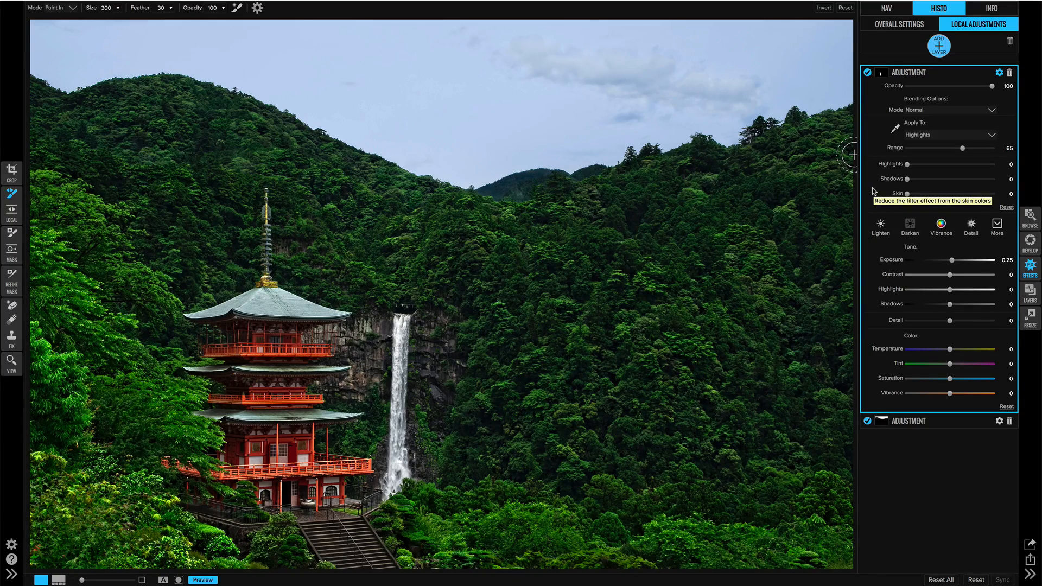
Step: Add a third adjustment layer with exposure -0.5 and paint it over the rock cliffs on both sides of the waterfall
left_click(940, 45)
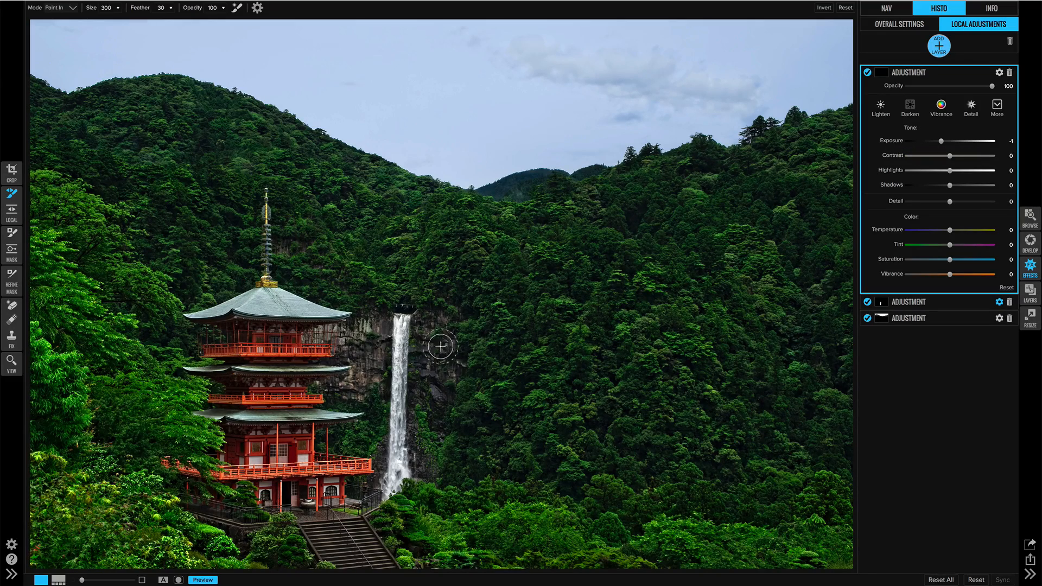
left_click_drag(942, 142, 948, 142)
mouse_move(426, 326)
left_mouse_down()
mouse_move(422, 453)
mouse_move(443, 369)
mouse_move(434, 321)
mouse_move(419, 368)
mouse_move(421, 453)
mouse_move(440, 323)
mouse_move(319, 338)
left_mouse_up()
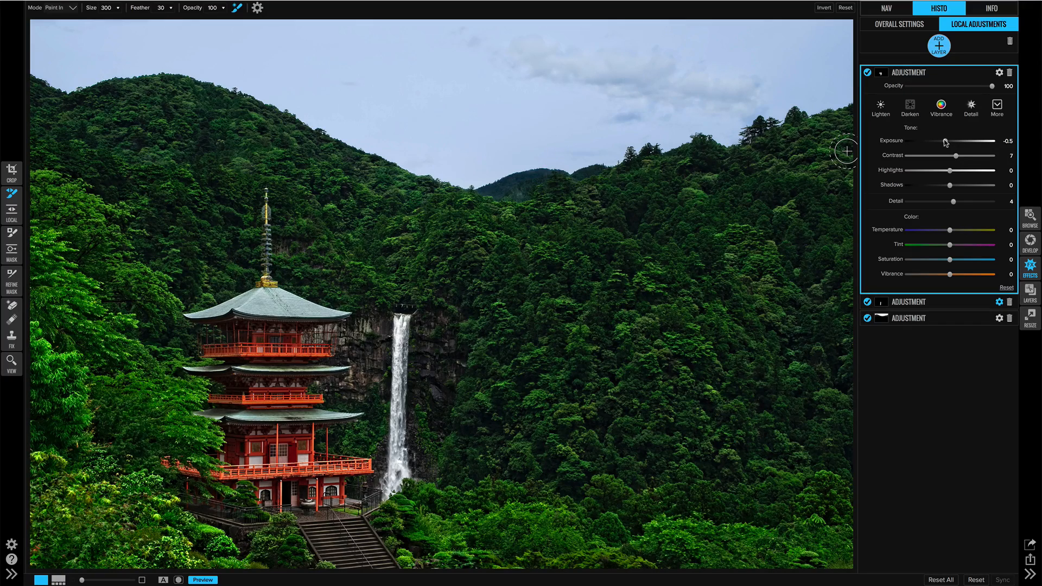
Step: Set the cliff layer's exposure to -0.2, contrast to 7 and detail to 7, and check its mask
left_click_drag(946, 142, 959, 157)
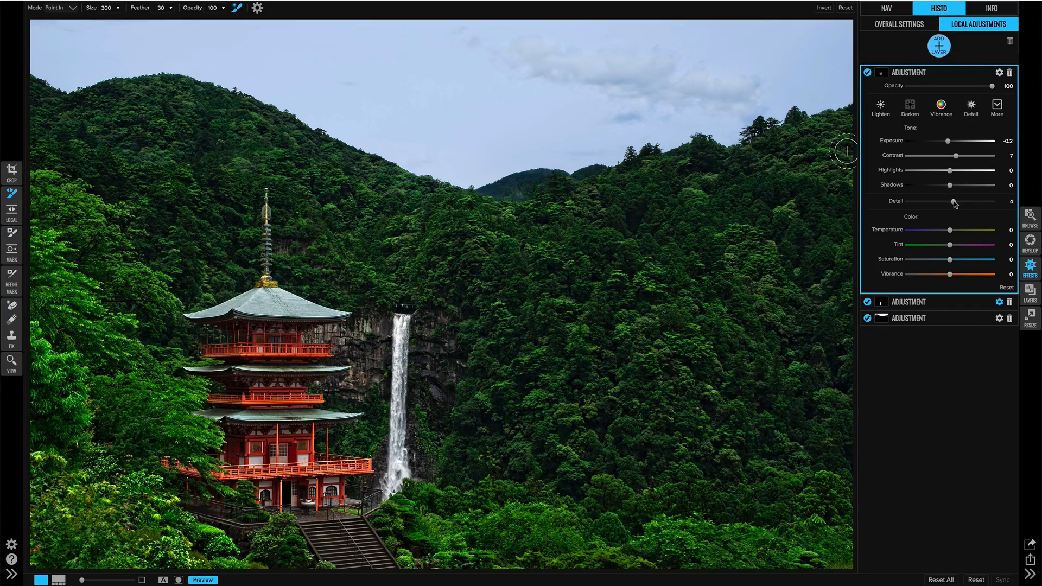
left_click_drag(953, 202, 957, 203)
key("ctrl+m")
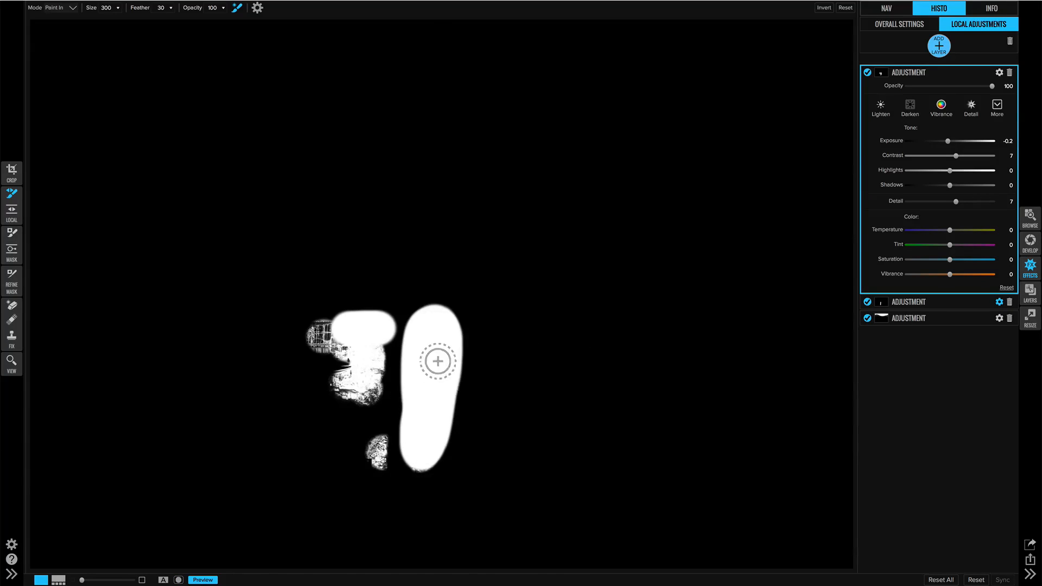
key("ctrl+m")
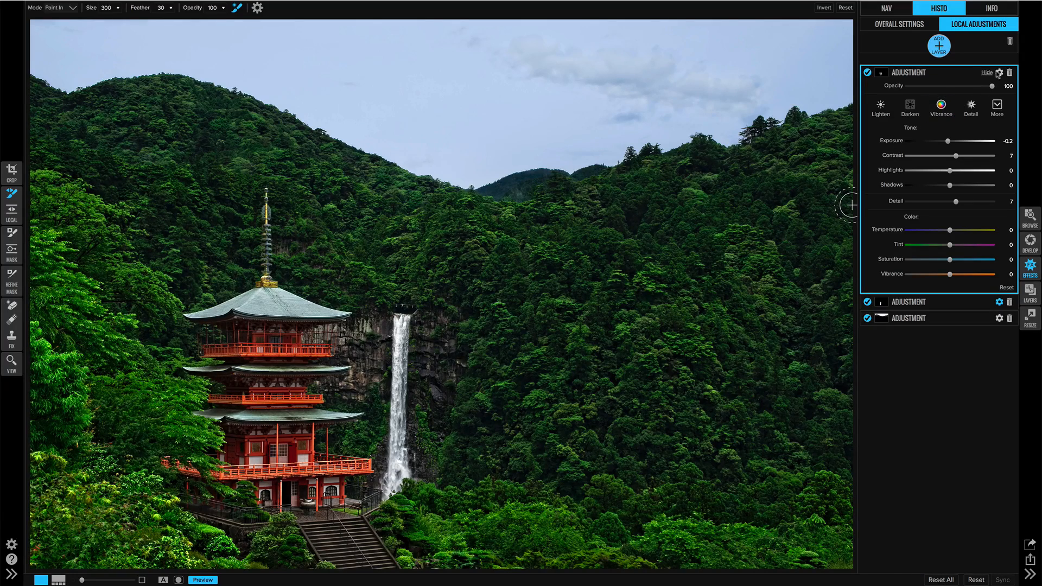
Step: Restrict the cliff adjustment to Neutrals and compare the photo with the layer off and on
left_click(999, 73)
left_click(933, 135)
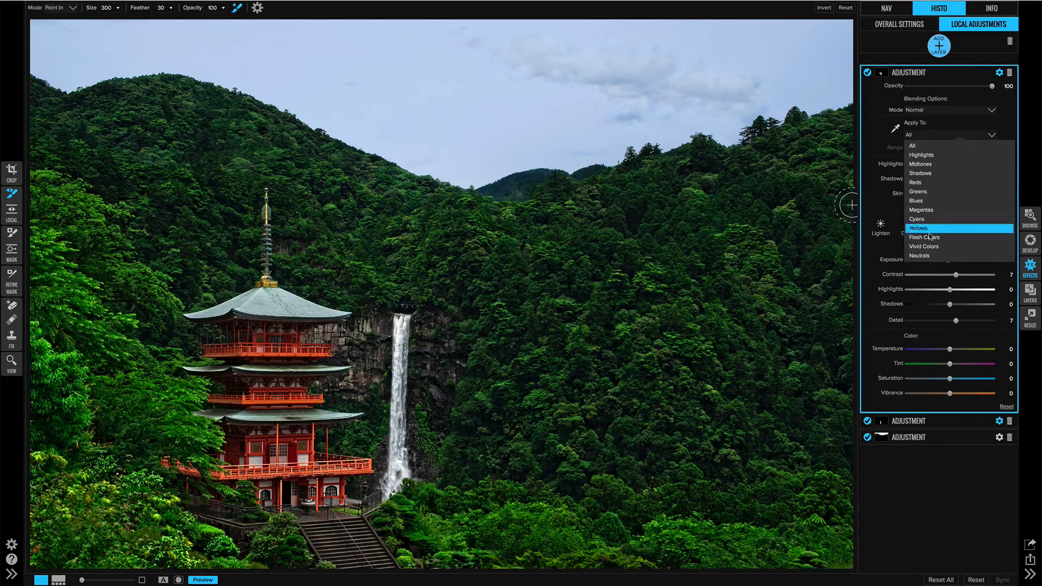
left_click(932, 257)
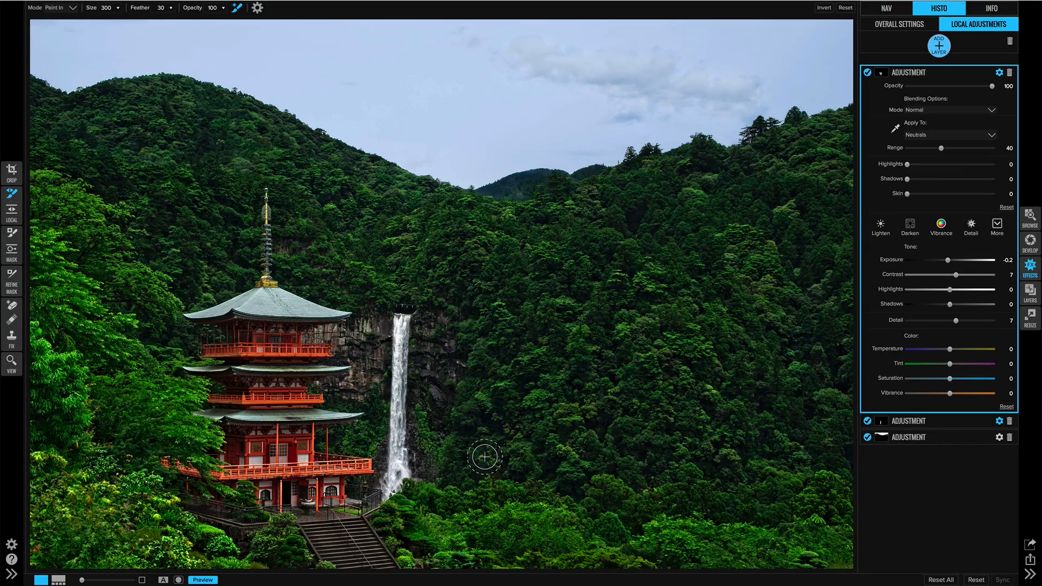
left_click(867, 72)
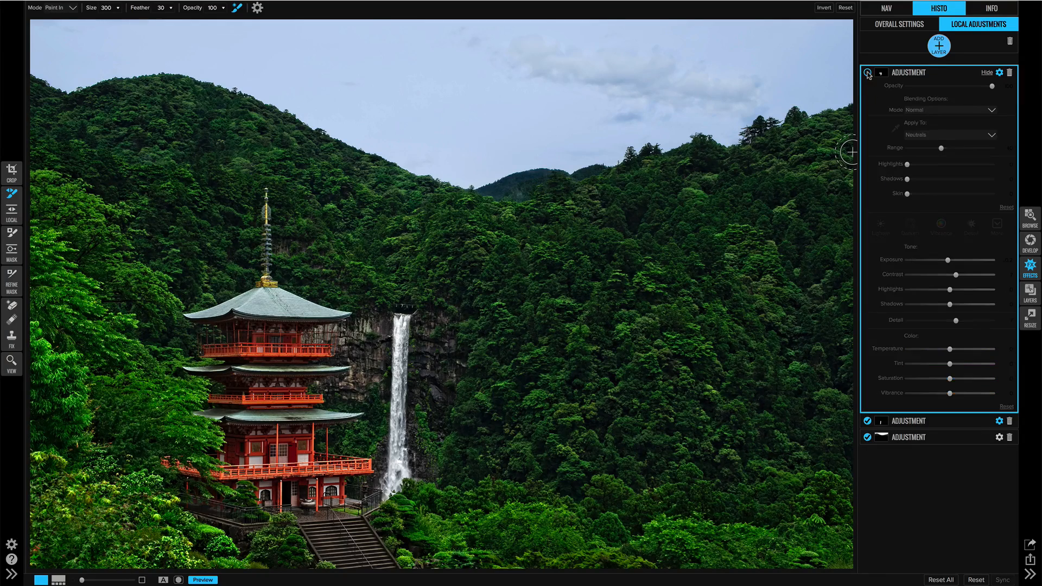
left_click(868, 73)
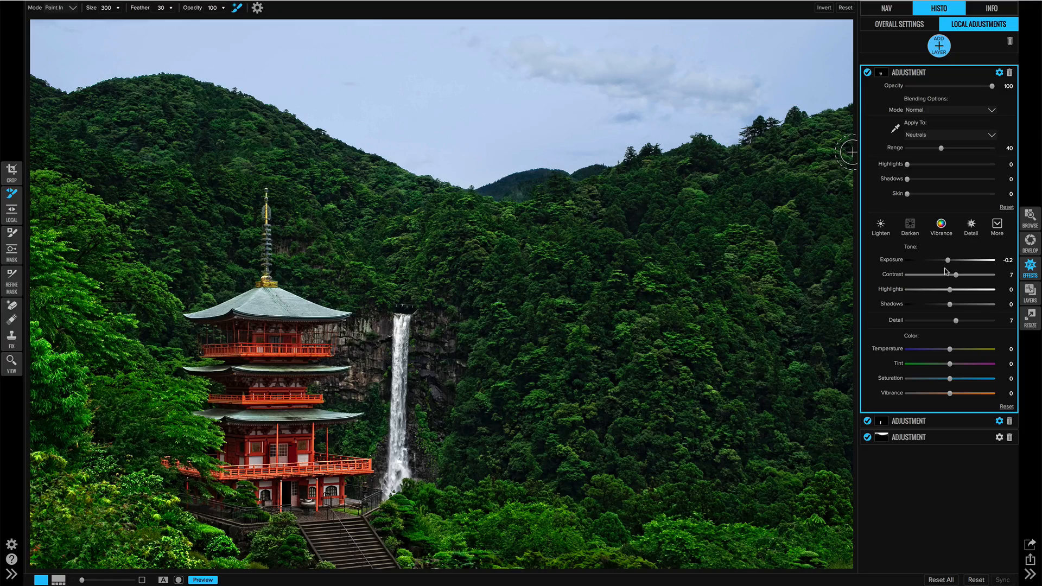
Step: Add an adjustment layer with exposure 0 and contrast 8, paint it over the pagoda, and set its detail to 50
left_click(941, 47)
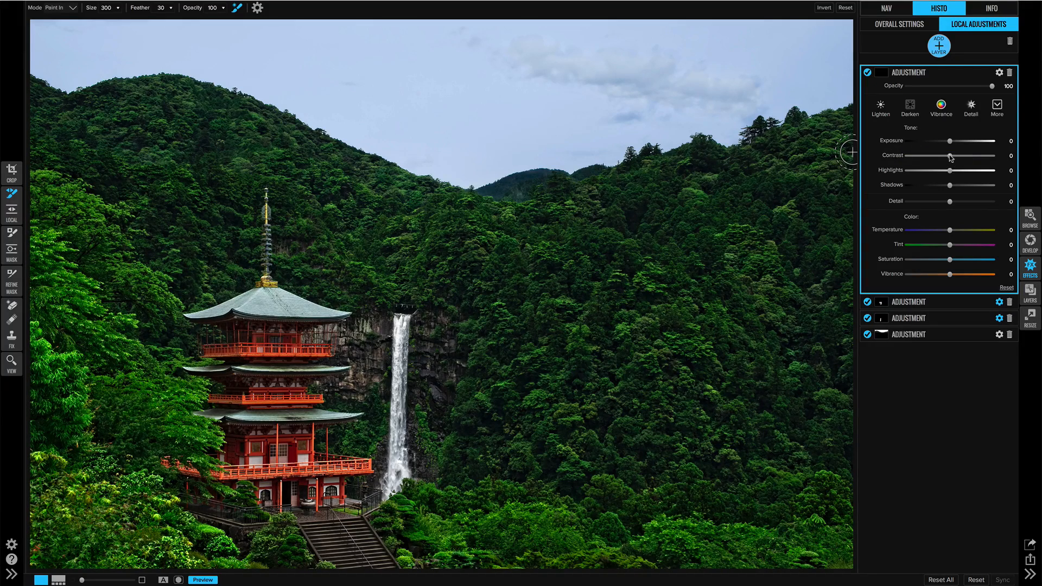
left_click_drag(953, 157, 954, 157)
left_click_drag(983, 203, 999, 202)
mouse_move(330, 339)
left_mouse_down()
mouse_move(215, 339)
mouse_move(269, 333)
mouse_move(265, 348)
mouse_move(289, 371)
mouse_move(273, 396)
mouse_move(321, 400)
mouse_move(211, 404)
mouse_move(261, 409)
mouse_move(256, 467)
mouse_move(169, 476)
mouse_move(293, 489)
mouse_move(269, 498)
mouse_move(318, 495)
mouse_move(323, 471)
mouse_move(353, 486)
mouse_move(372, 473)
mouse_move(314, 433)
mouse_move(223, 447)
mouse_move(241, 444)
mouse_move(215, 394)
mouse_move(299, 383)
mouse_move(232, 331)
mouse_move(336, 348)
left_mouse_up()
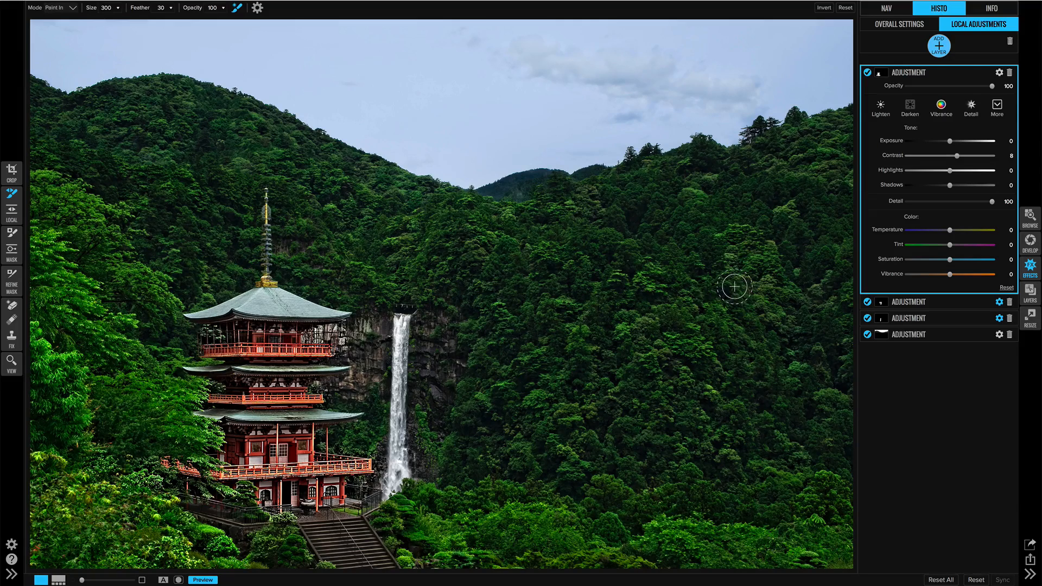
left_click_drag(992, 202, 982, 204)
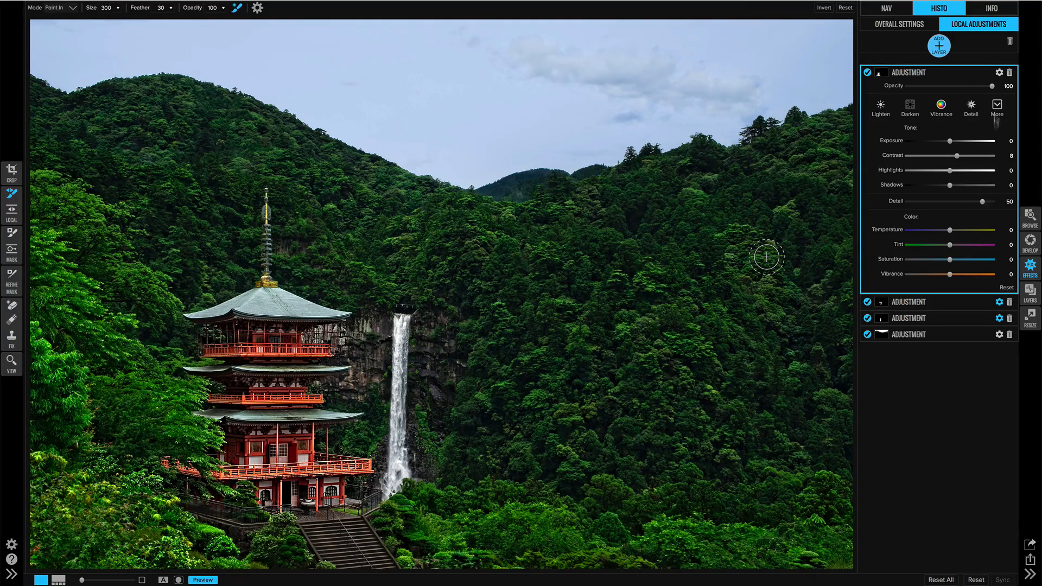
Step: Restrict the pagoda adjustment to Reds with a range of 70, and compare the photo with the layer off and on
left_click(998, 73)
left_click(919, 136)
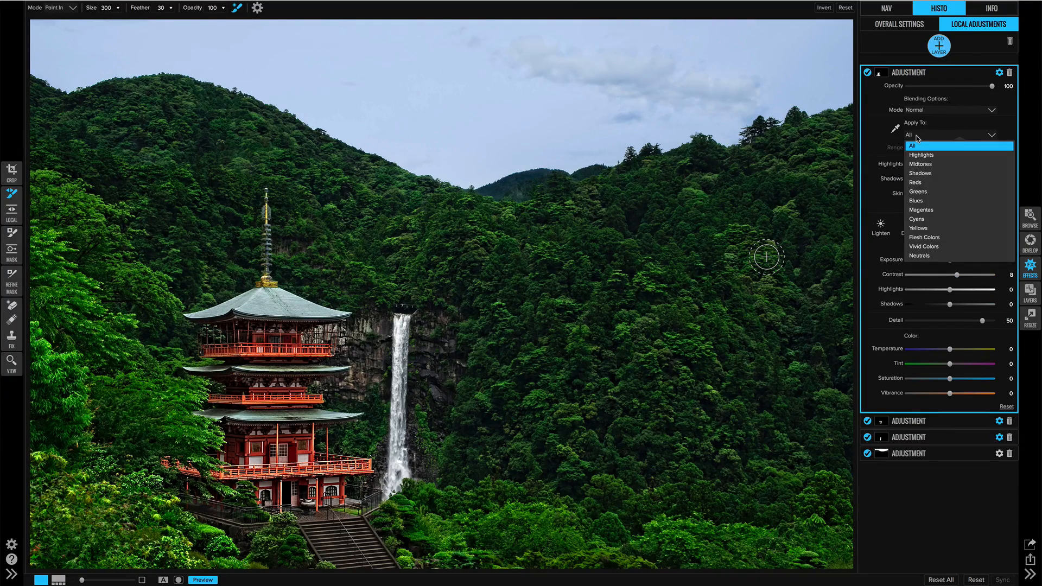
left_click(917, 188)
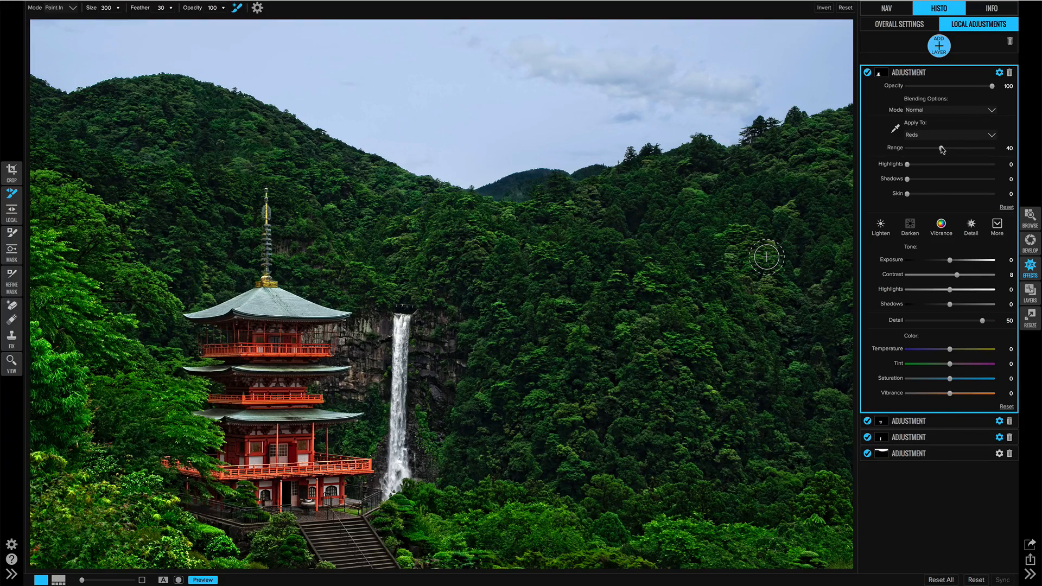
left_click_drag(942, 150, 964, 156)
left_click_drag(964, 152, 968, 151)
left_click(868, 72)
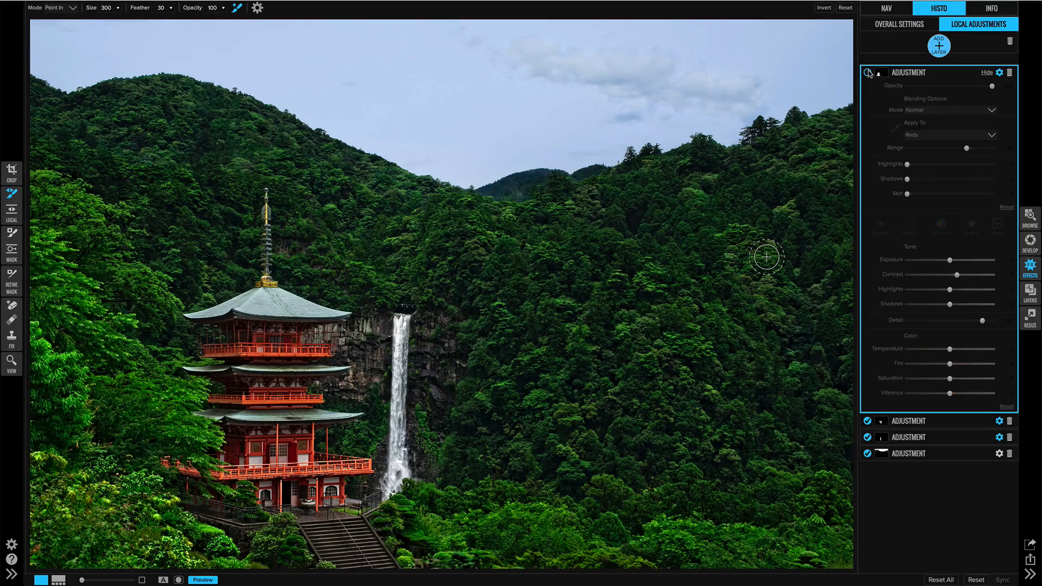
left_click(868, 72)
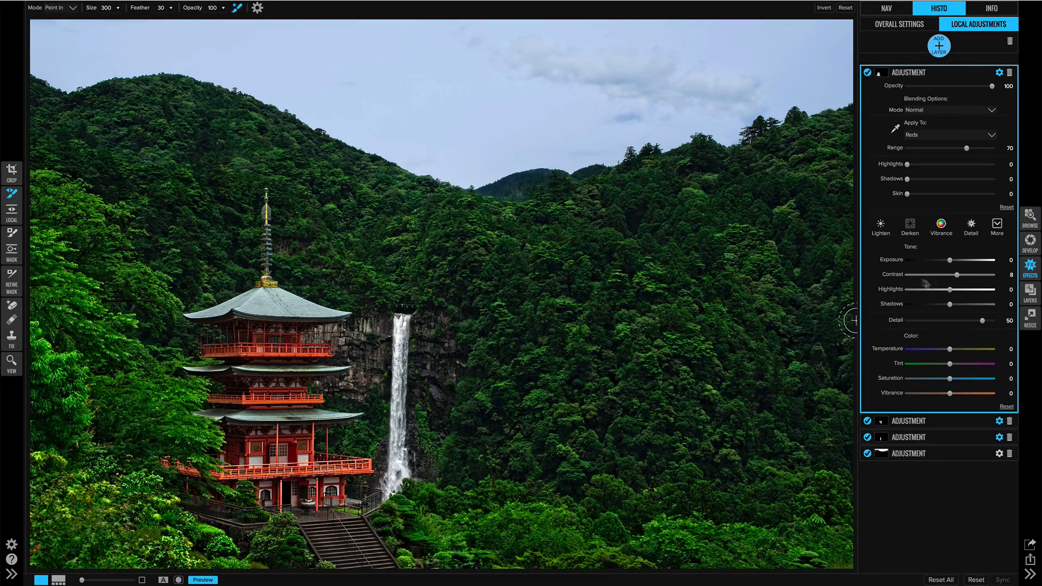
Step: Raise the pagoda layer's detail and contrast slightly and compare the photo with the layer off and on
left_click_drag(983, 322, 987, 323)
left_click_drag(958, 277, 961, 278)
left_click(868, 73)
left_click(868, 73)
Step: Add an adjustment layer and place a steeply tilted linear gradient over the trees along the photo's left side
left_click(940, 48)
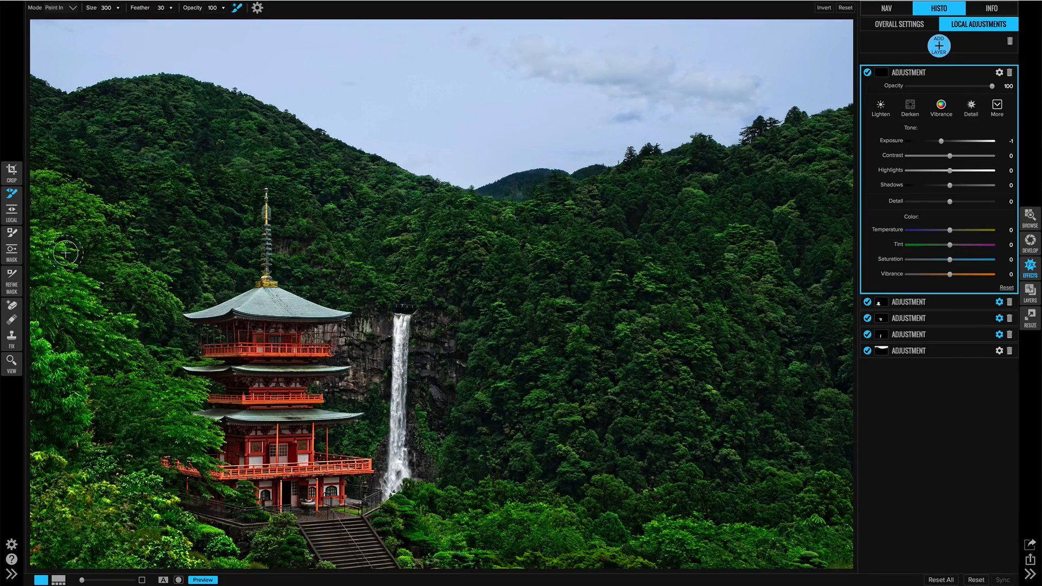
left_click(17, 219)
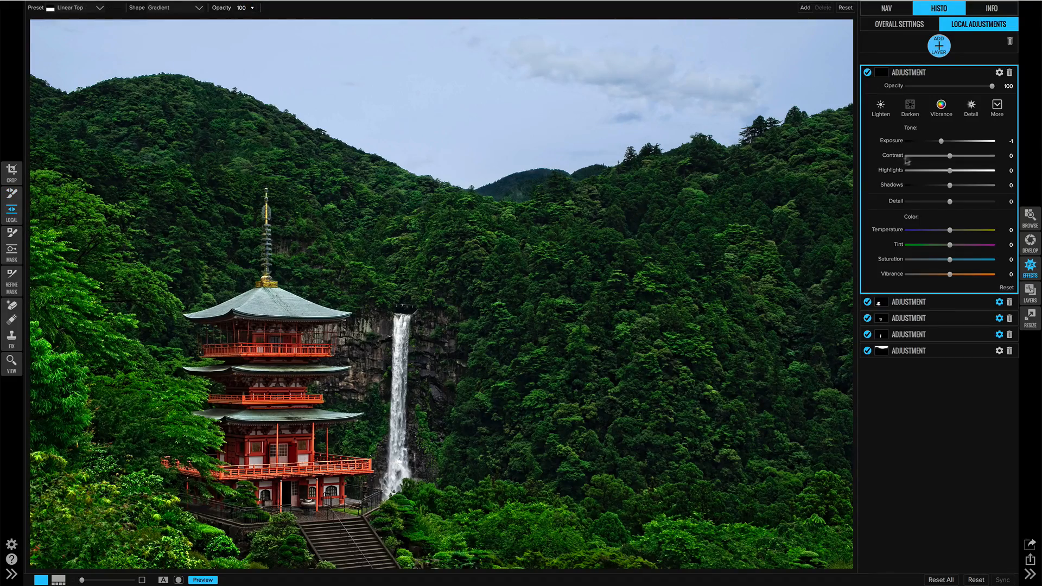
left_click(165, 368)
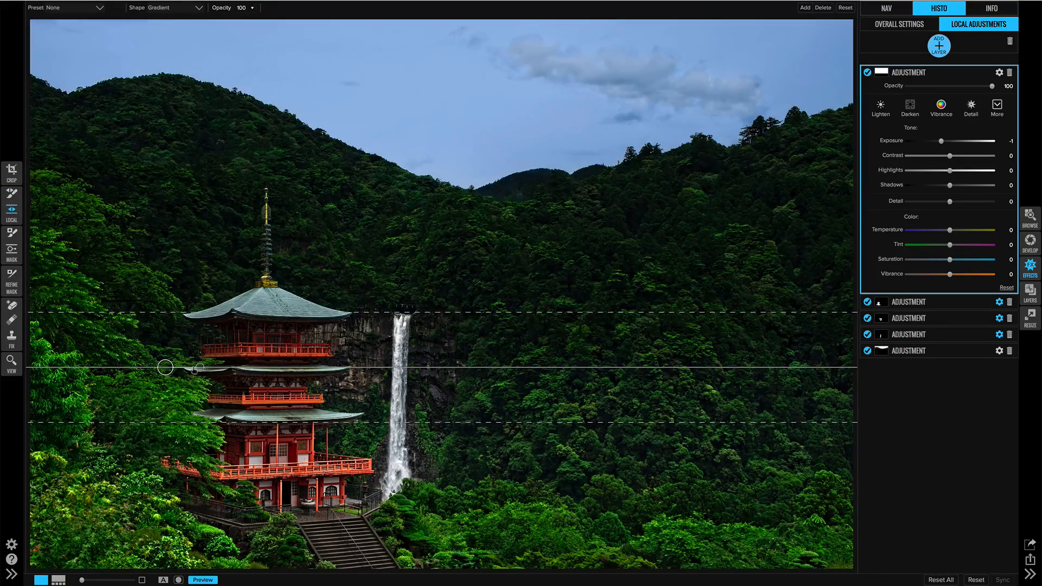
left_click_drag(200, 368, 142, 299)
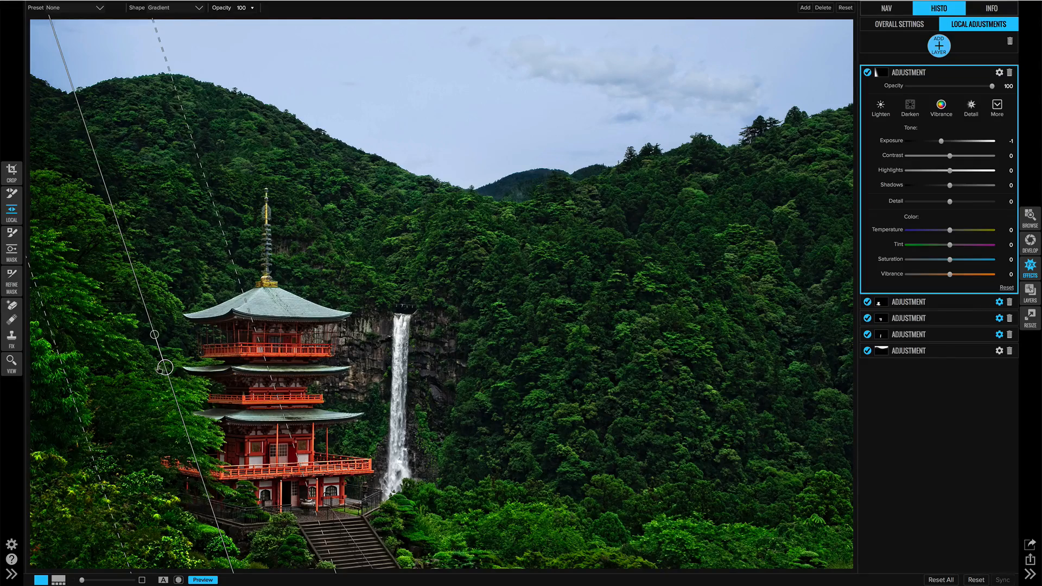
left_click_drag(162, 369, 137, 381)
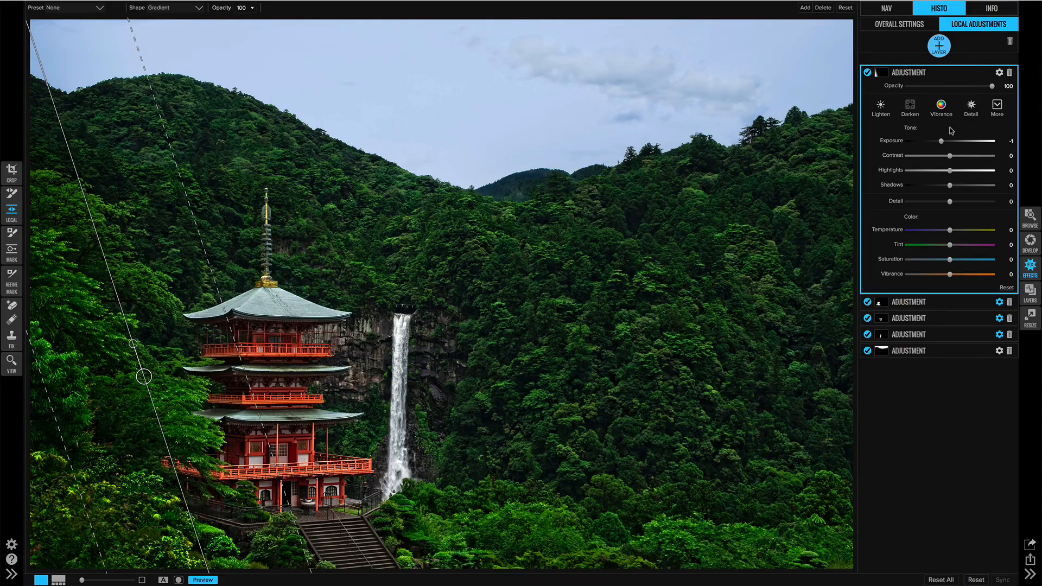
Step: Set the gradient layer's exposure to -0.4 and compare the photo with the layer off and on
left_click_drag(942, 141, 947, 142)
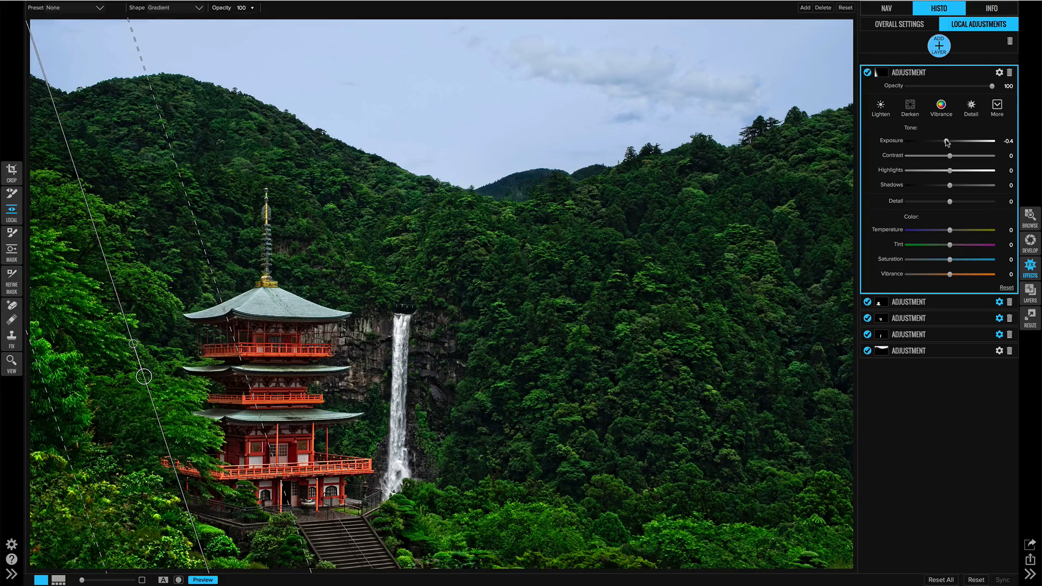
left_click(867, 73)
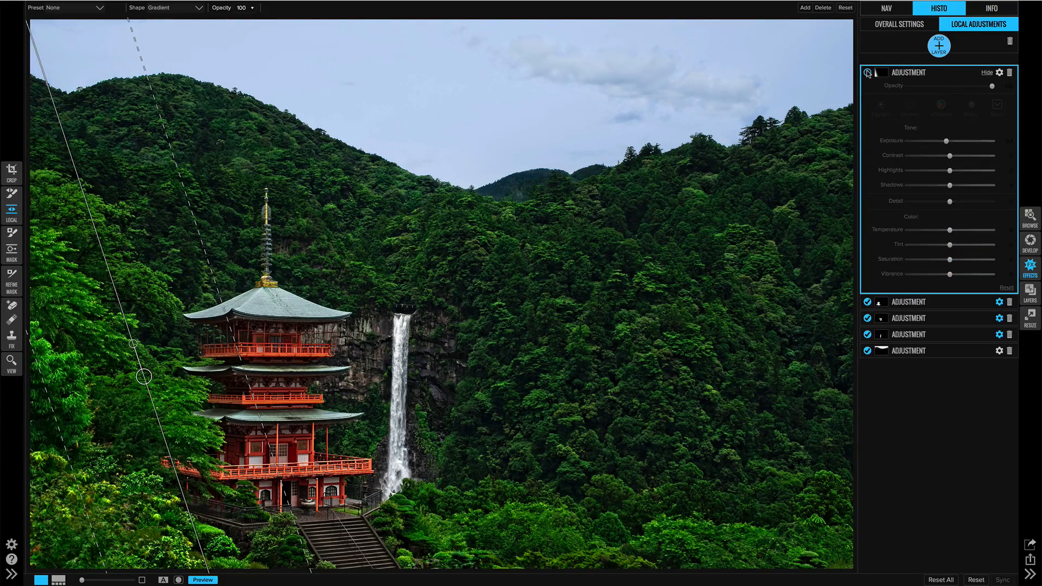
left_click(868, 73)
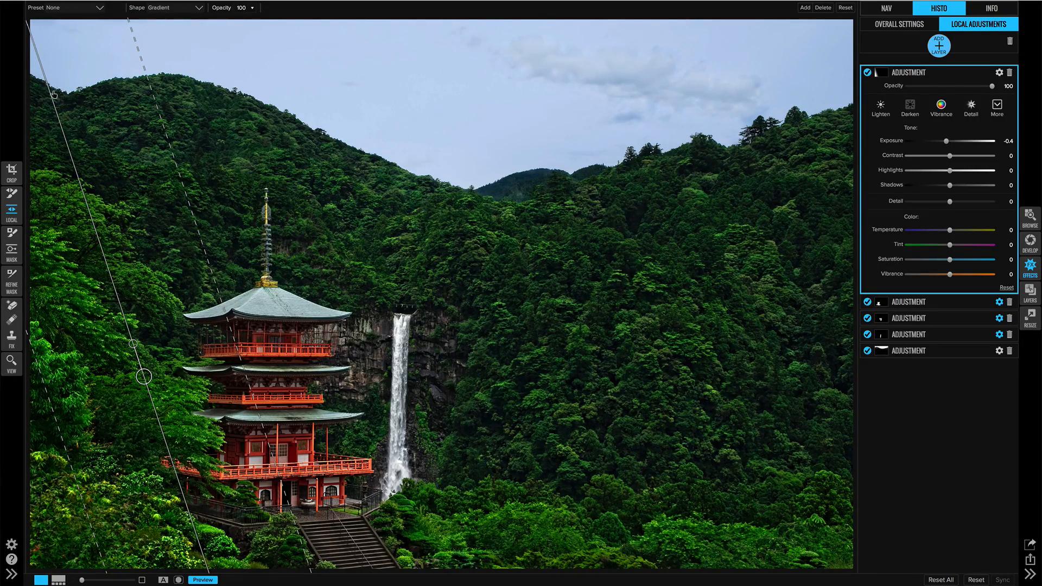
Step: Tilt the gradient further toward the photo's lower-left corner, check its effect and mask, and switch to the adjustment brush
left_click_drag(131, 344, 174, 427)
left_click_drag(167, 416, 167, 415)
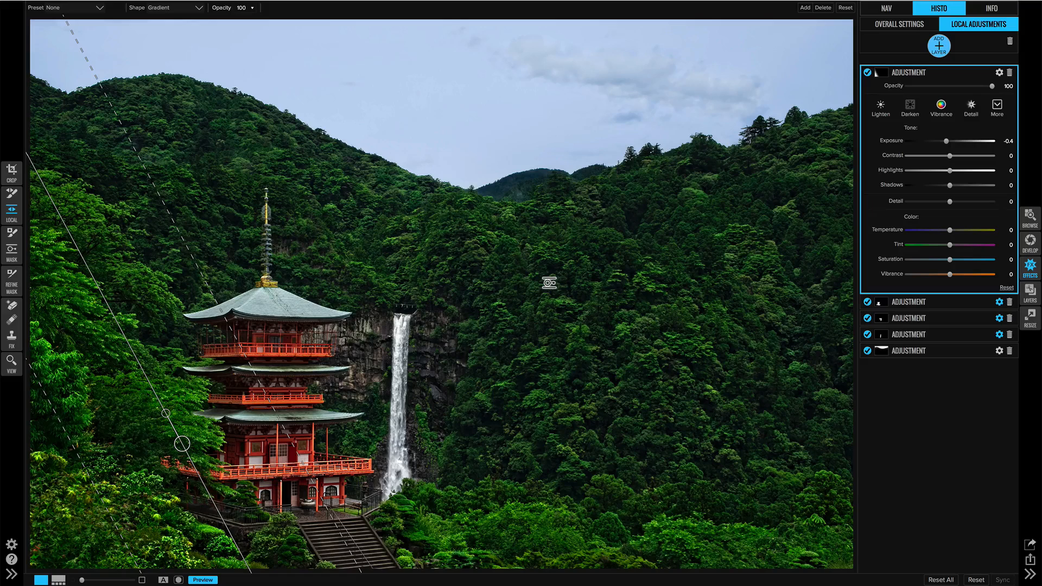
left_click(867, 72)
left_click(867, 72)
key("ctrl+m")
key("ctrl+m")
left_click(12, 195)
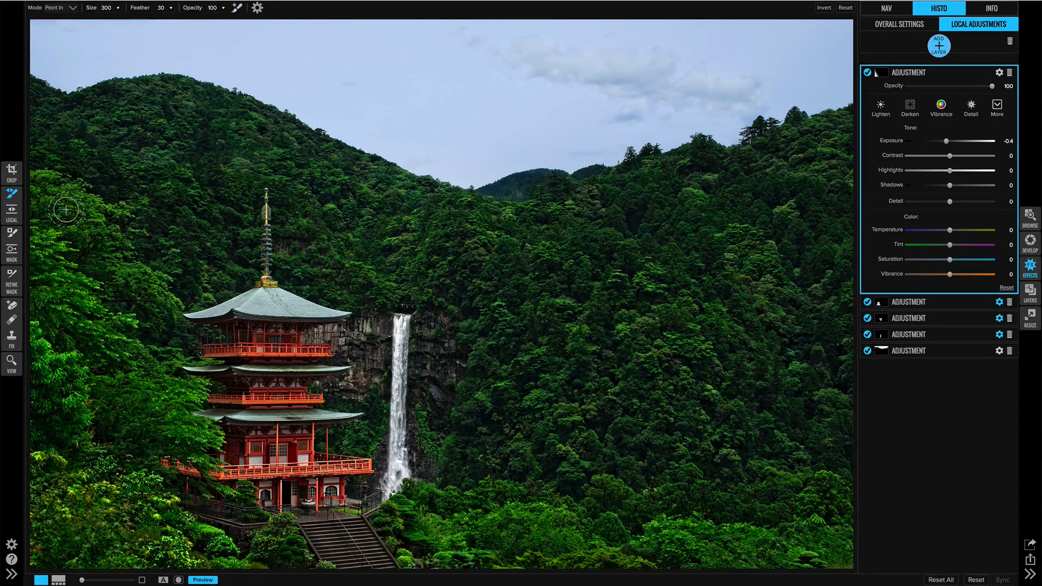
Step: Set the adjustment brush opacity to 48 and paint the darkening in along the trees on the photo's left side
left_click_drag(160, 10, 158, 9)
mouse_move(43, 204)
left_mouse_down()
mouse_move(92, 239)
mouse_move(126, 281)
mouse_move(51, 196)
mouse_move(158, 376)
mouse_move(179, 382)
mouse_move(167, 409)
mouse_move(198, 434)
mouse_move(184, 446)
mouse_move(126, 437)
mouse_move(130, 468)
mouse_move(177, 545)
left_mouse_up()
Step: Add an adjustment layer with a steeply tilted linear gradient covering the hillside right of the waterfall and set its exposure to 0.25
left_click(939, 46)
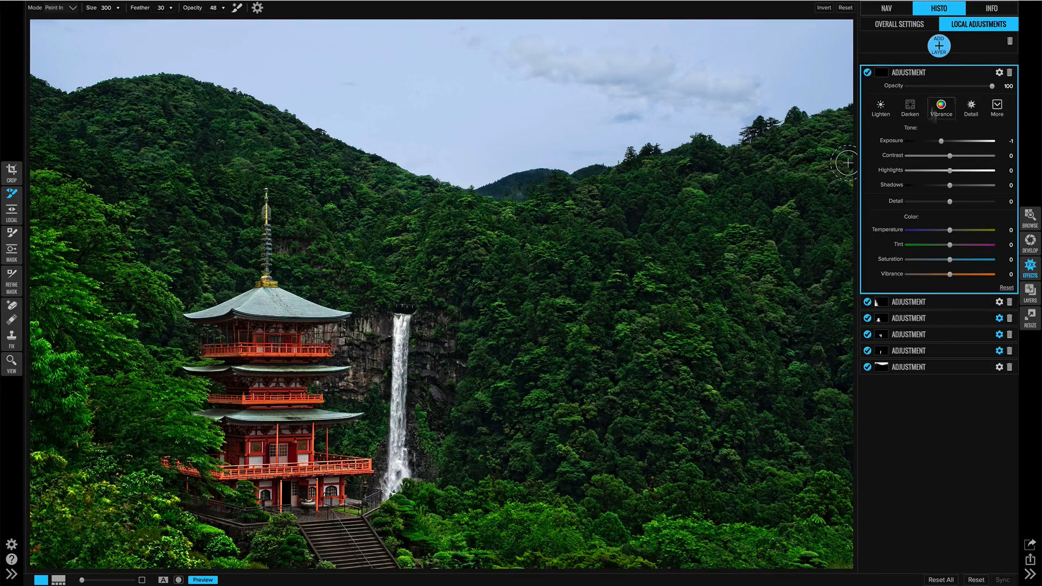
left_click(11, 211)
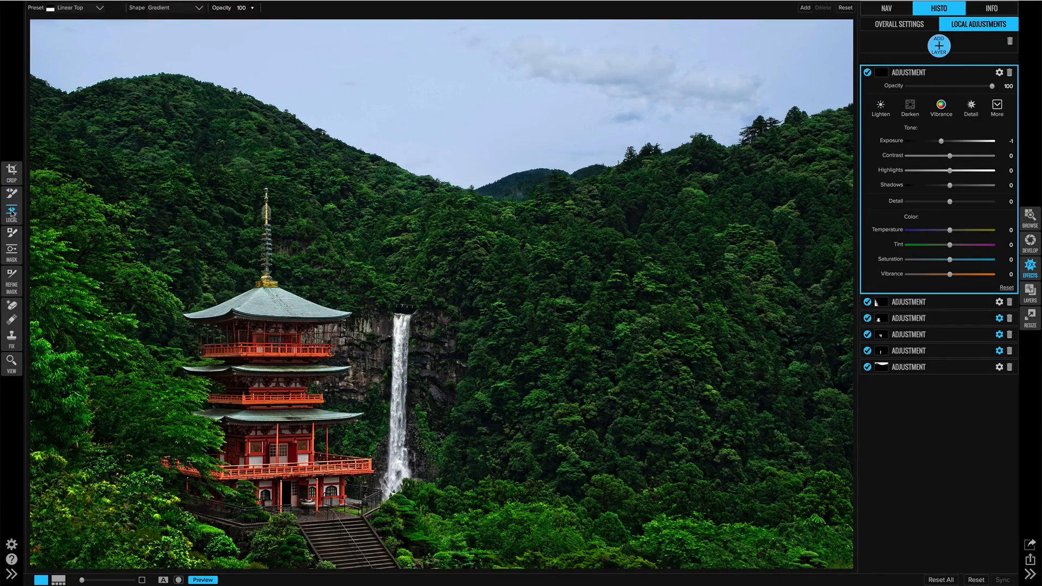
left_click(709, 321)
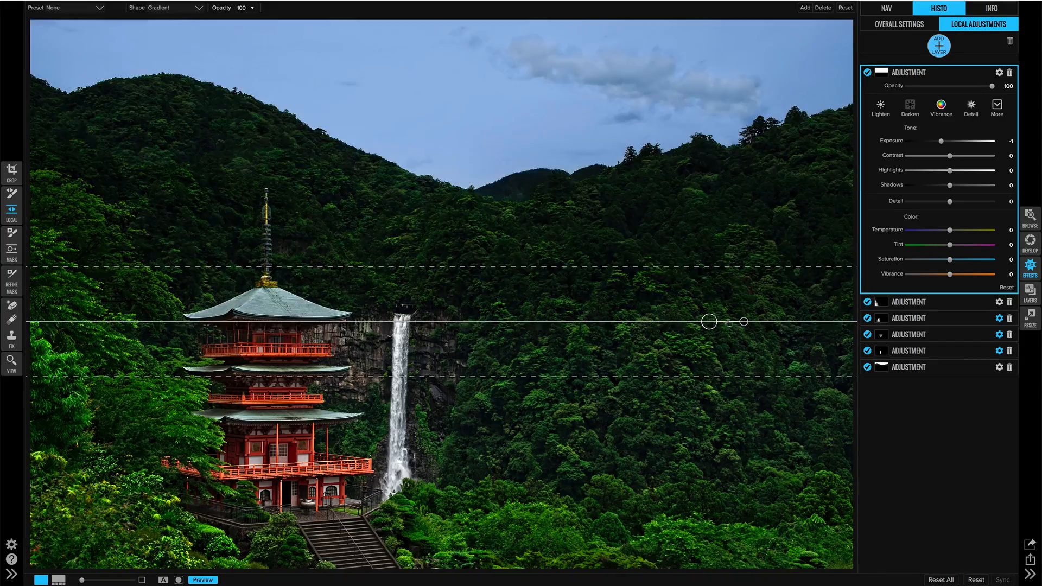
left_click_drag(745, 322, 620, 401)
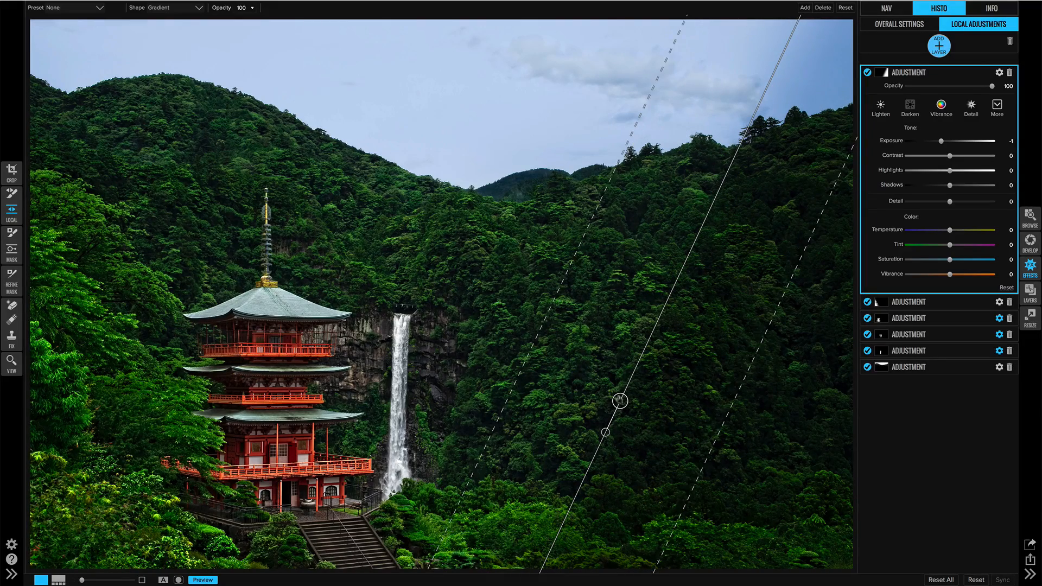
left_click_drag(939, 142, 953, 143)
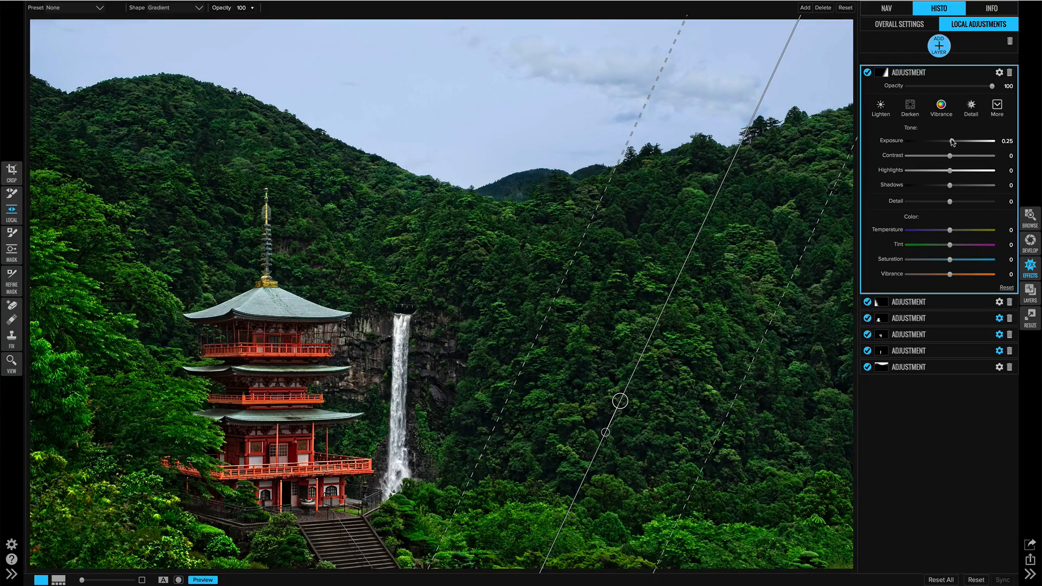
left_click_drag(620, 401, 503, 521)
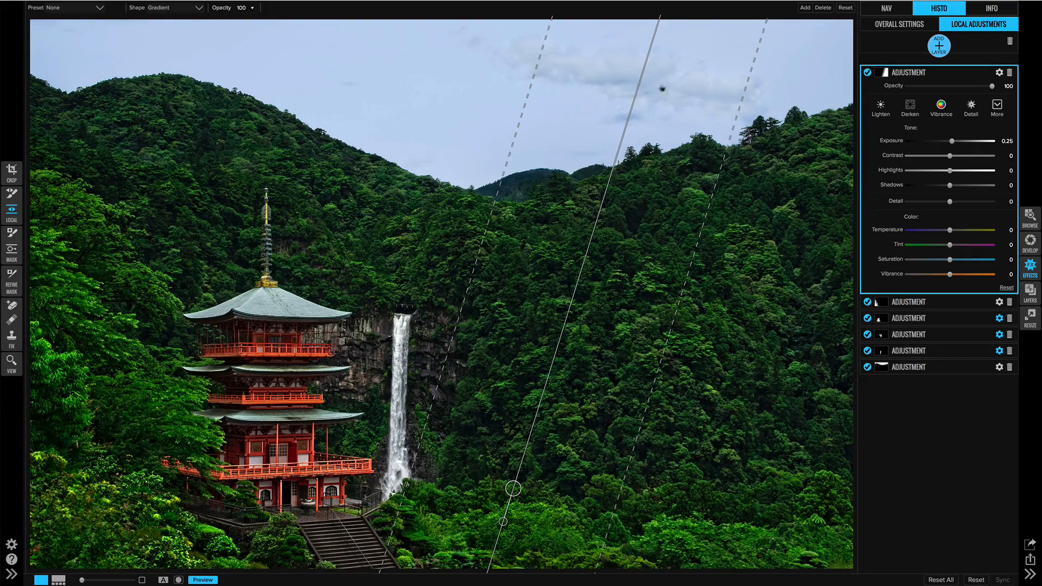
Step: Paint the gradient layer's brightening out of the sky above the ridge with a size 1200 brush at 100 opacity, checking the mask
left_click(11, 193)
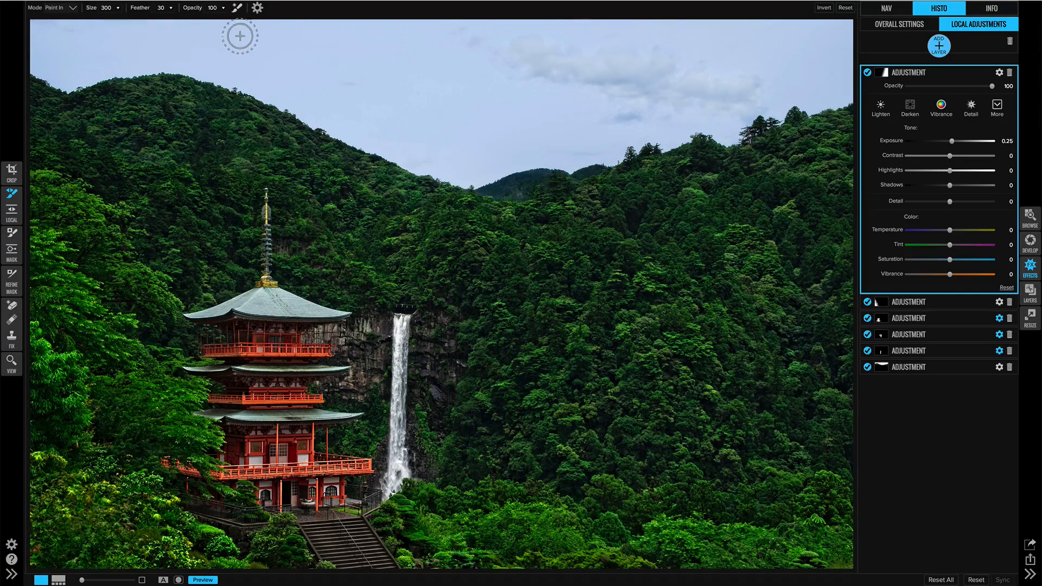
left_click(74, 11)
left_click(54, 28)
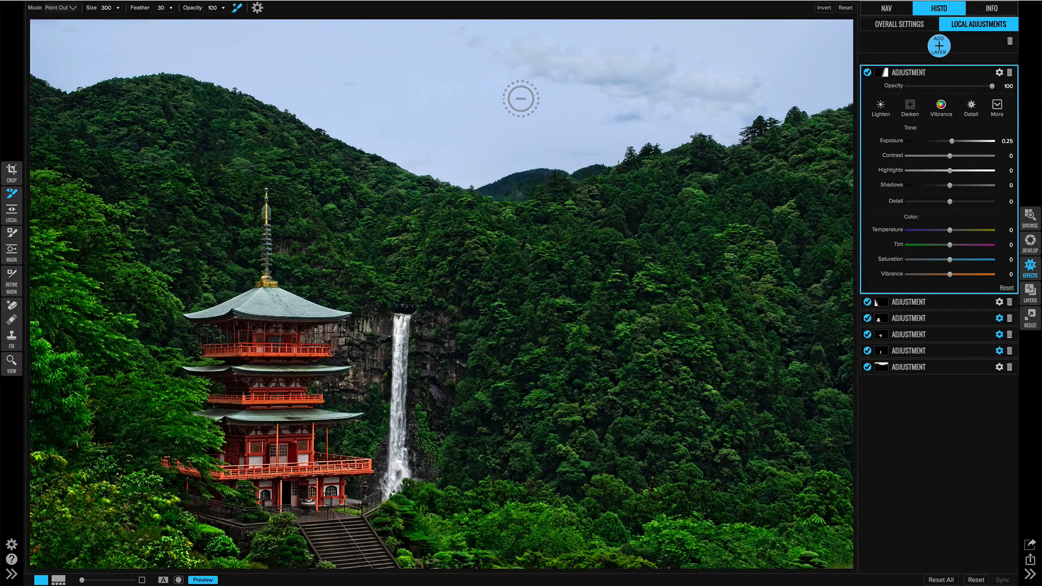
key("o")
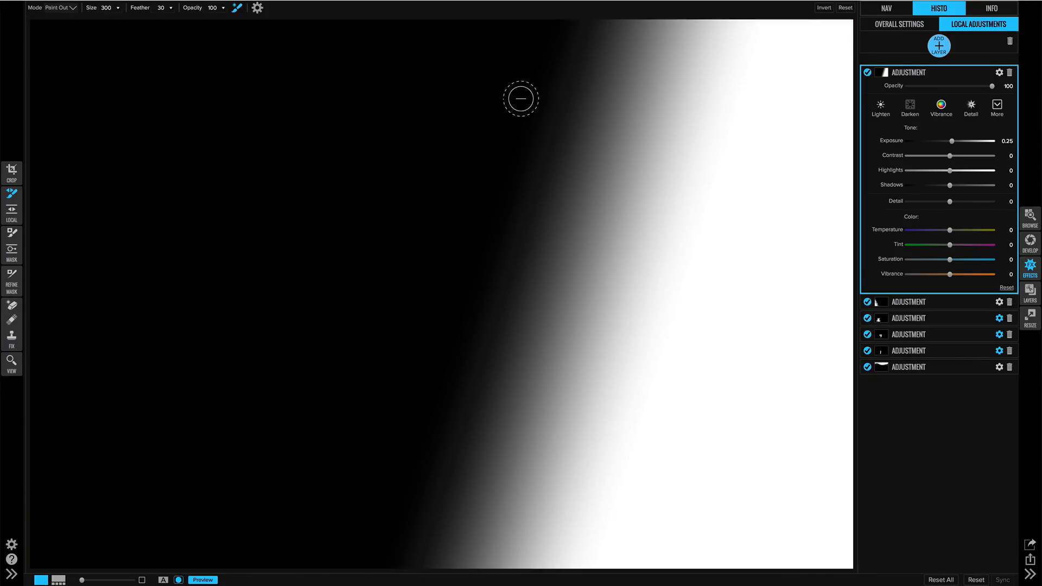
key("o")
key("bracketright")
key("bracketright")
key("bracketright")
key("bracketright")
key("bracketright")
key("bracketright")
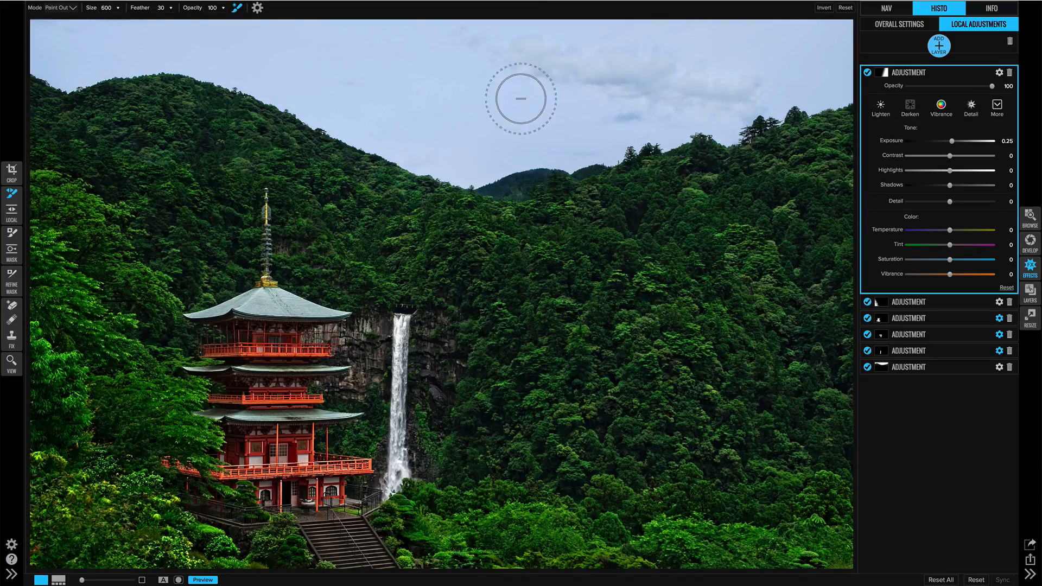
key("o")
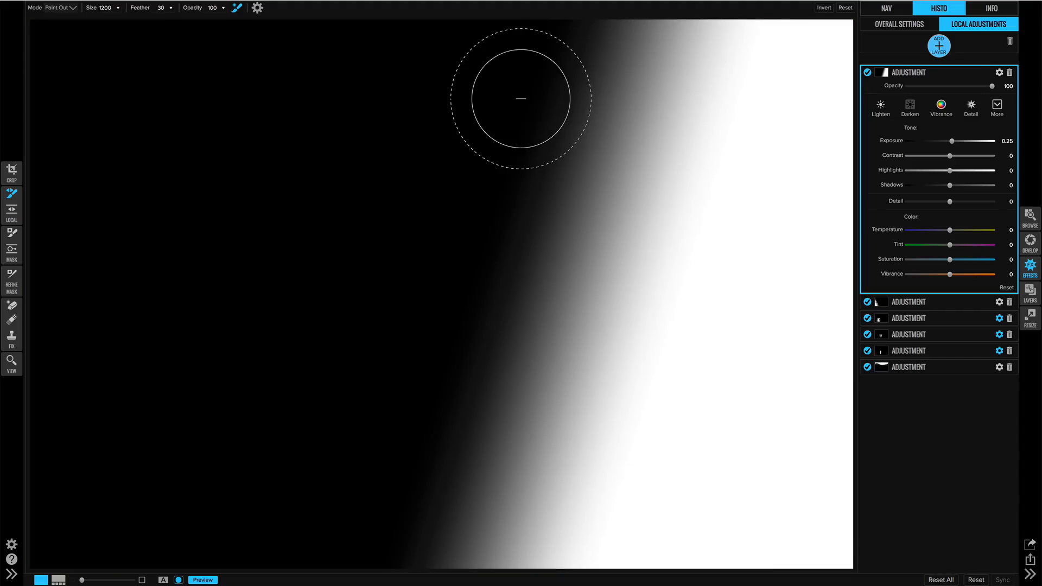
mouse_move(519, 100)
left_mouse_down()
mouse_move(796, 29)
mouse_move(620, 99)
mouse_move(814, 37)
mouse_move(726, 51)
mouse_move(581, 103)
mouse_move(509, 144)
mouse_move(531, 122)
mouse_move(812, 17)
mouse_move(852, 40)
mouse_move(730, 58)
mouse_move(477, 146)
mouse_move(494, 108)
mouse_move(478, 98)
mouse_move(778, 52)
mouse_move(729, 73)
mouse_move(732, 103)
mouse_move(727, 87)
mouse_move(819, 53)
mouse_move(383, 107)
left_mouse_up()
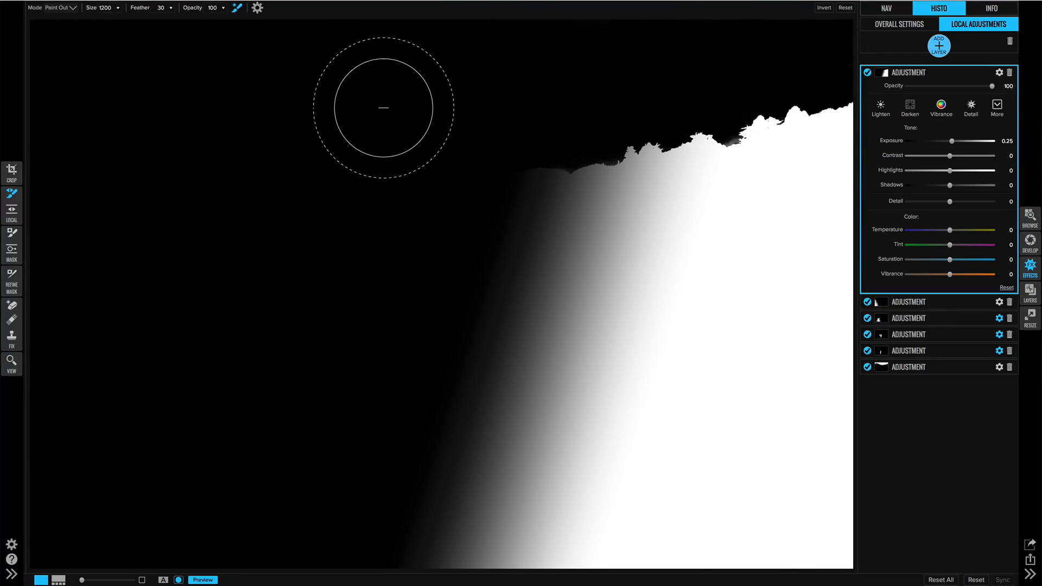
key("ctrl+m")
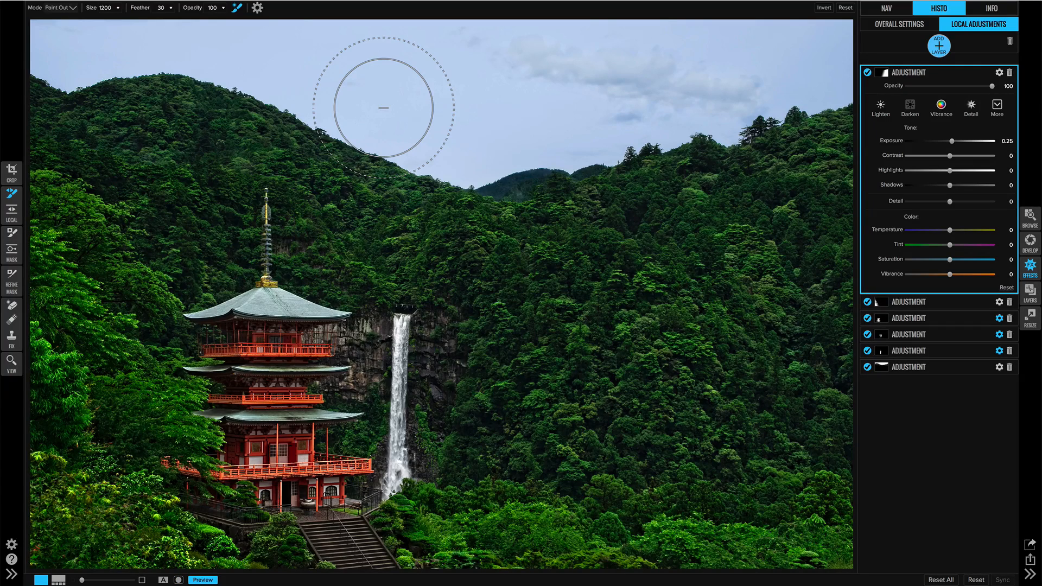
Step: Add a Vignette filter in the overall settings with brightness -68, roundness 100 and size 23
left_click(912, 26)
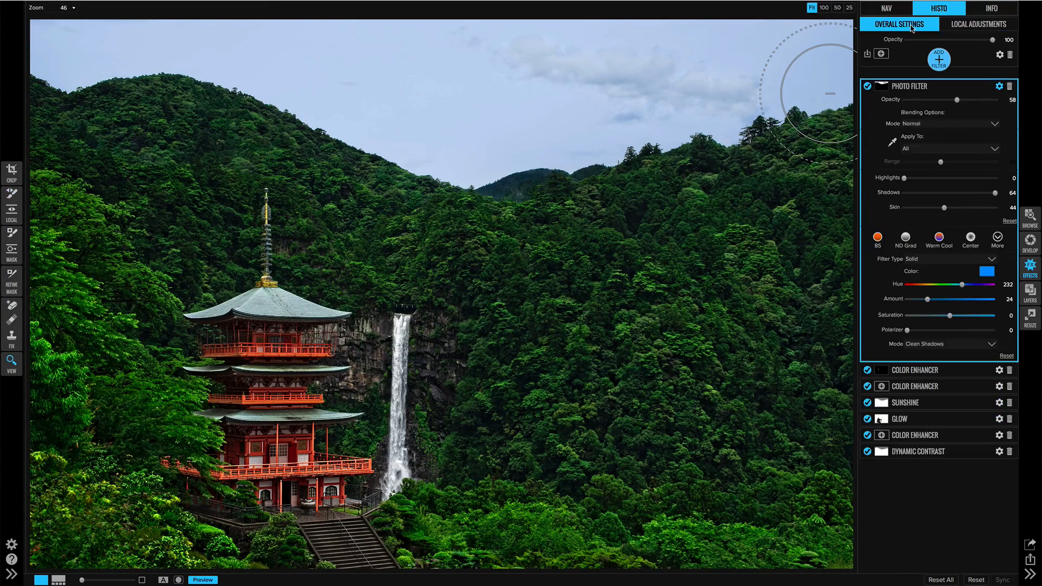
left_click(940, 61)
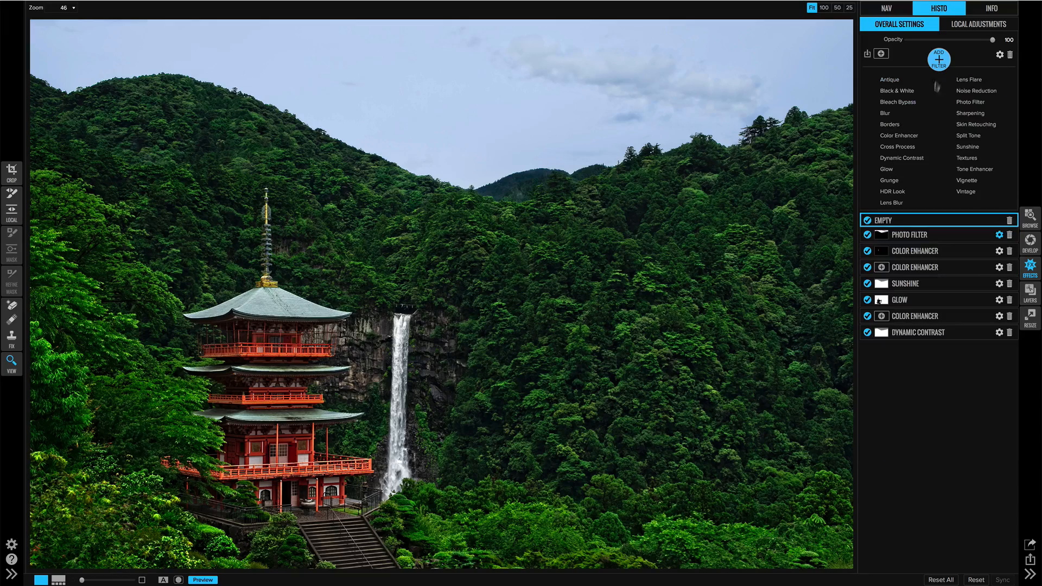
left_click(966, 179)
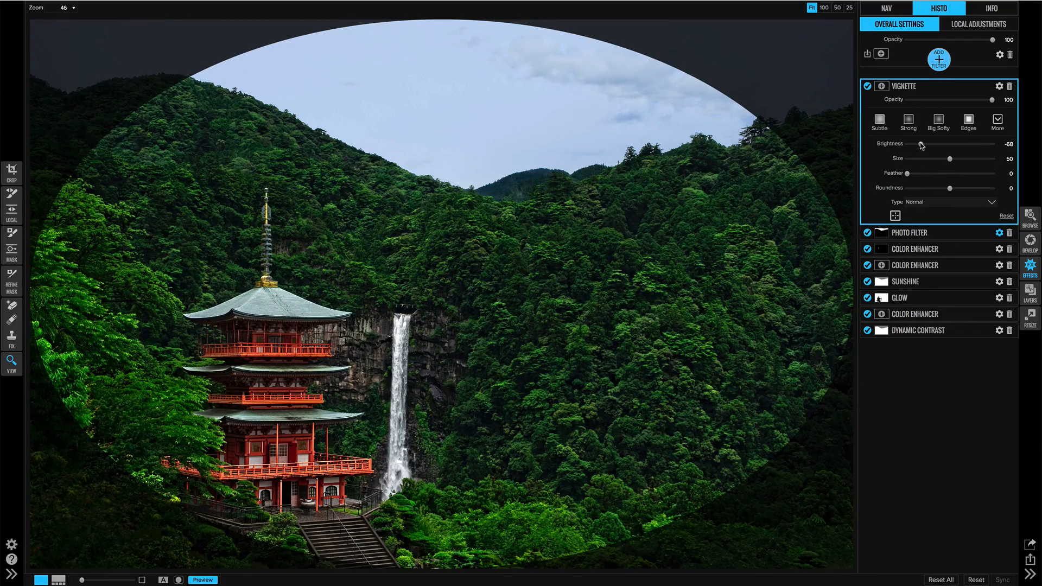
left_click_drag(949, 190, 999, 191)
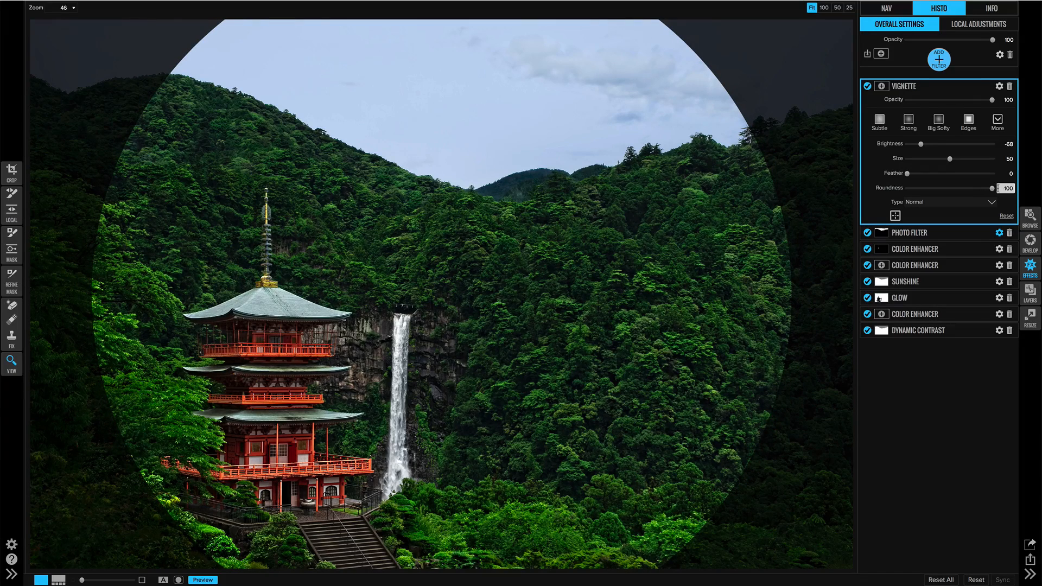
left_click_drag(949, 159, 931, 161)
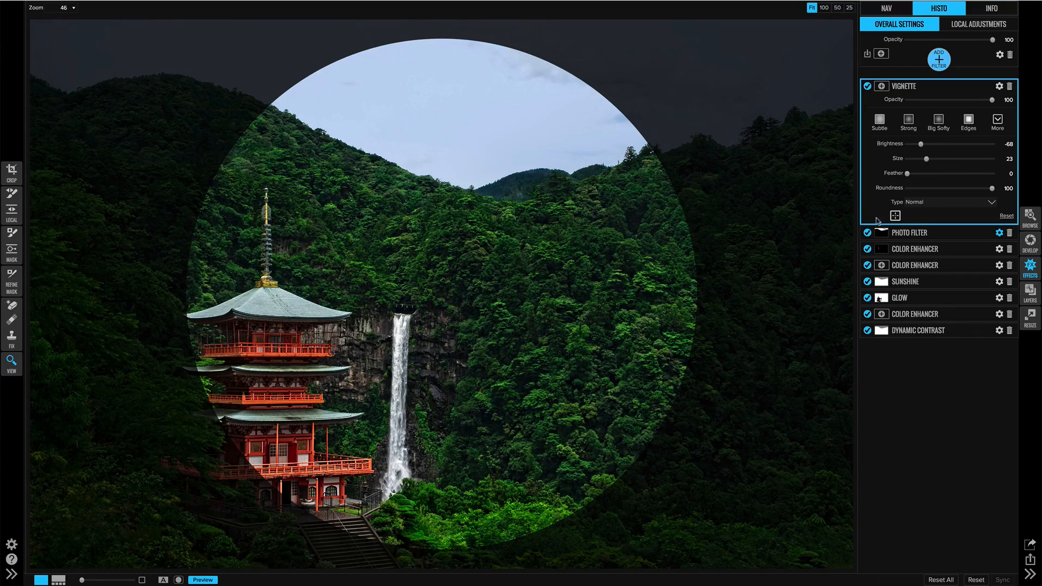
Step: Center the vignette on the pagoda
left_click(895, 216)
left_click(269, 314)
left_click_drag(269, 315, 269, 343)
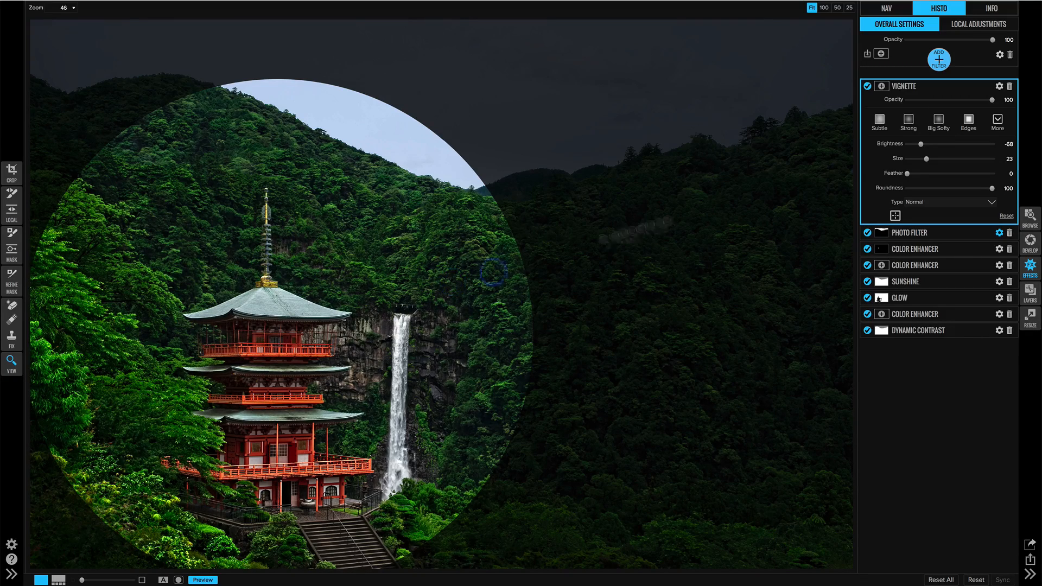
Step: Soften the vignette to feather 100 and brightness -22, and lower its opacity to 43
left_click_drag(908, 174, 1001, 173)
left_click_drag(924, 147, 941, 145)
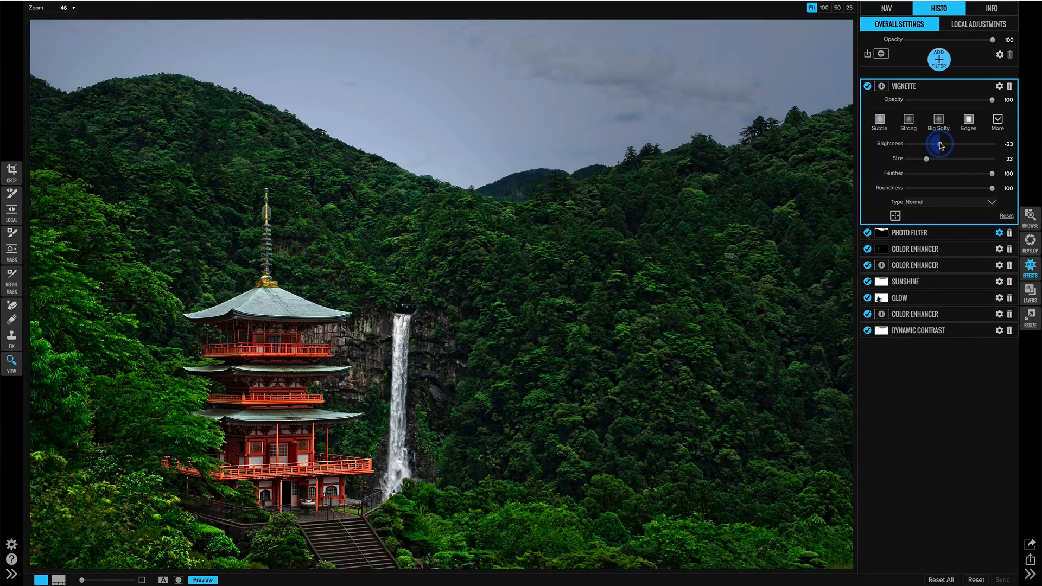
left_click_drag(941, 146, 941, 145)
left_click_drag(992, 100, 944, 103)
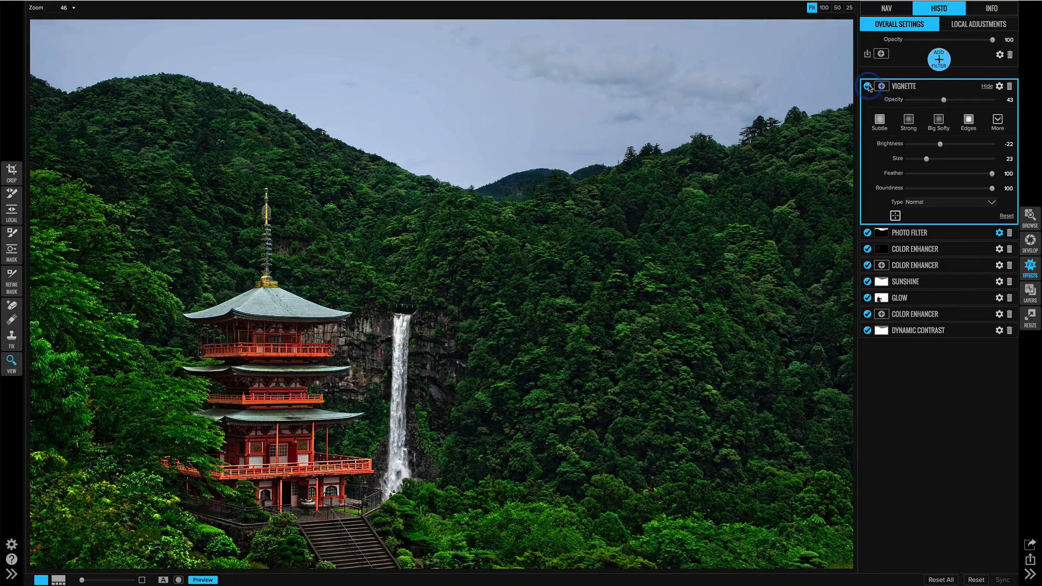
Step: Reduce the vignette's size to 20 and compare the photo with the filter off and on
left_click(867, 87)
left_click(868, 87)
left_click(926, 159)
left_click(868, 86)
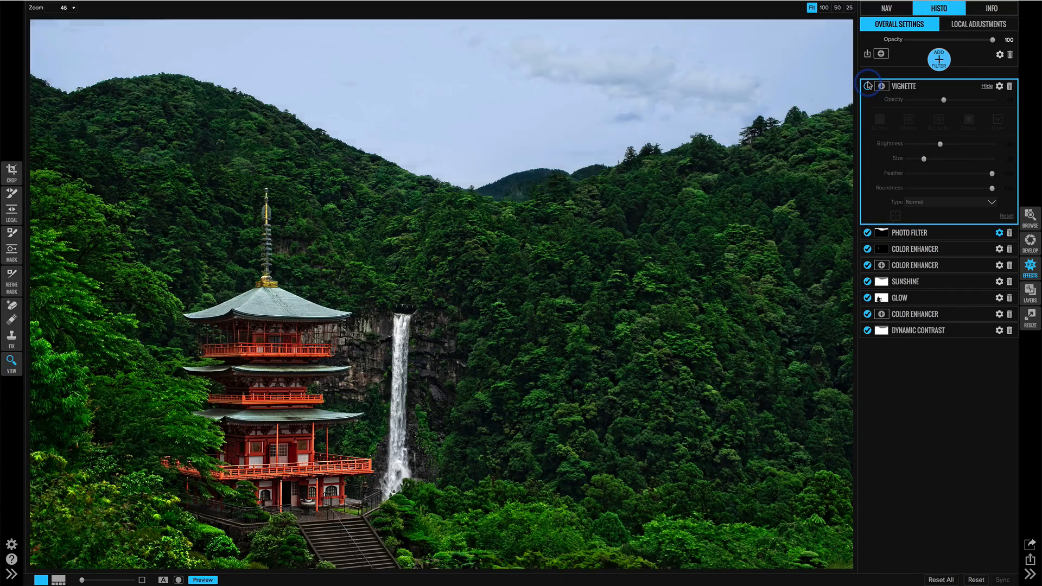
left_click(867, 86)
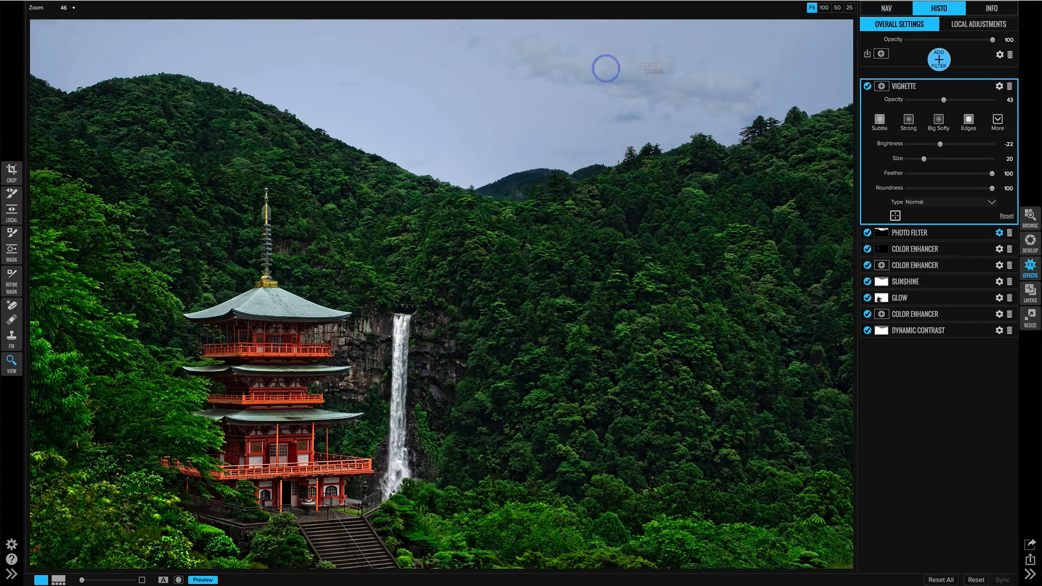
left_click(867, 86)
left_click(867, 85)
Step: Partly paint the vignette out of the whole sky with the masking brush at 53 opacity, checking the mask for coverage
left_click(12, 232)
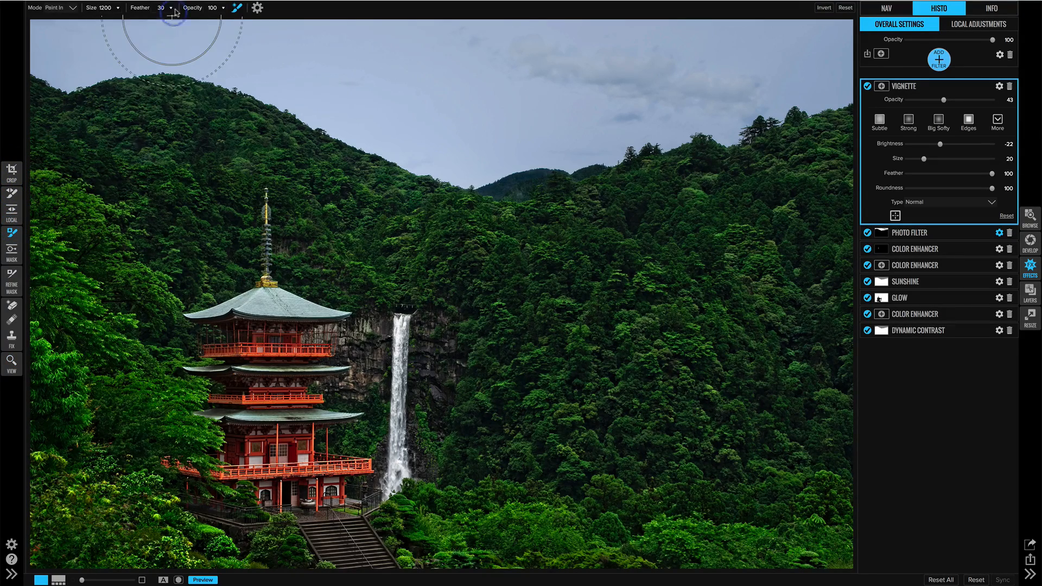
left_click_drag(197, 8, 162, 8)
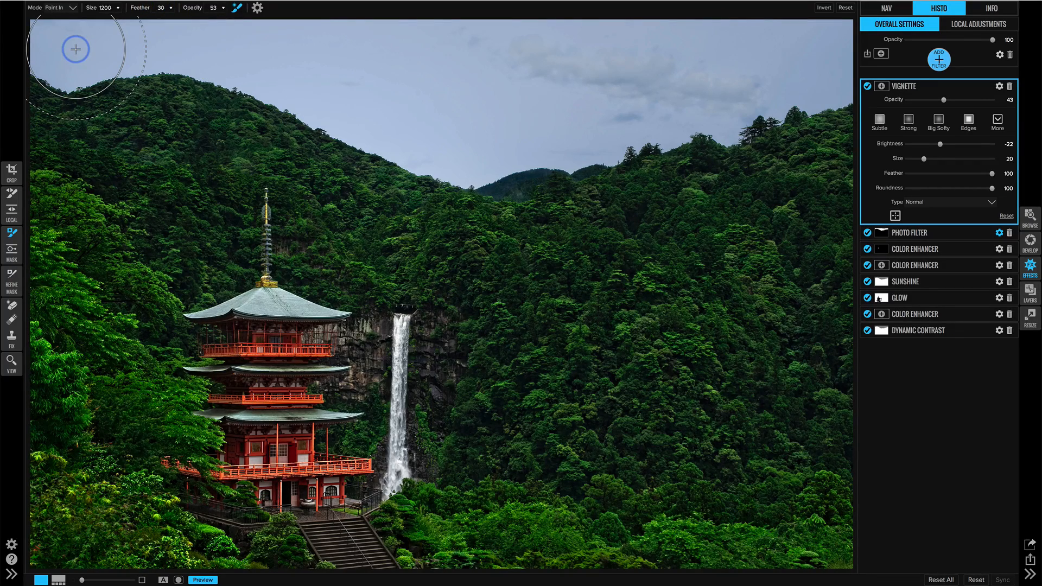
left_click(75, 11)
left_click(60, 25)
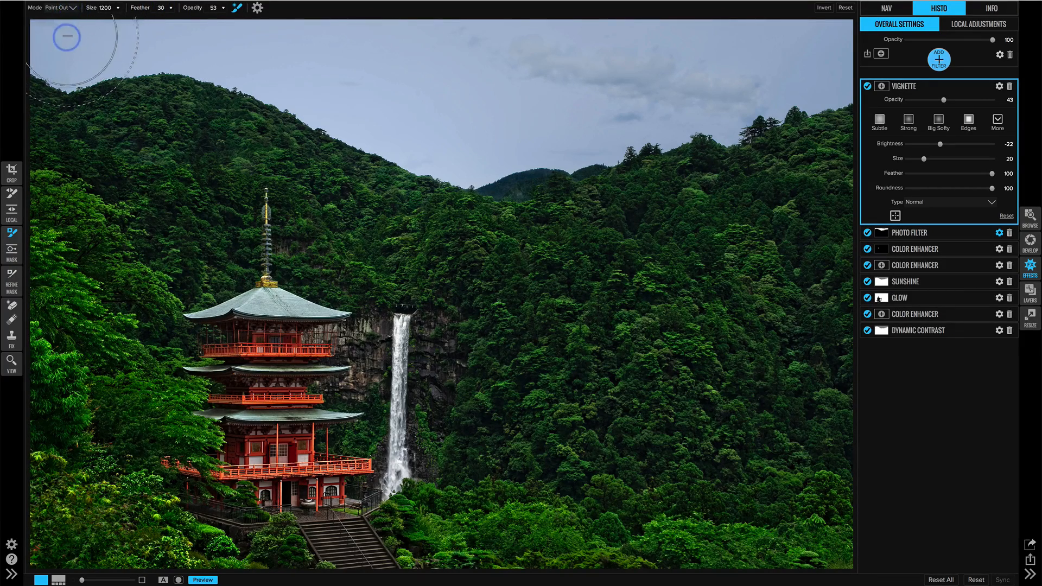
mouse_move(73, 47)
left_mouse_down()
mouse_move(51, 48)
mouse_move(239, 30)
mouse_move(309, 45)
mouse_move(281, 65)
mouse_move(441, 119)
mouse_move(544, 100)
mouse_move(705, 97)
mouse_move(748, 78)
mouse_move(828, 67)
mouse_move(794, 49)
mouse_move(394, 49)
mouse_move(512, 61)
mouse_move(765, 53)
mouse_move(699, 94)
mouse_move(472, 82)
mouse_move(520, 65)
mouse_move(658, 57)
left_mouse_up()
key("o")
mouse_move(566, 138)
left_mouse_down()
mouse_move(483, 143)
mouse_move(447, 127)
mouse_move(464, 102)
mouse_move(569, 130)
mouse_move(807, 44)
left_mouse_up()
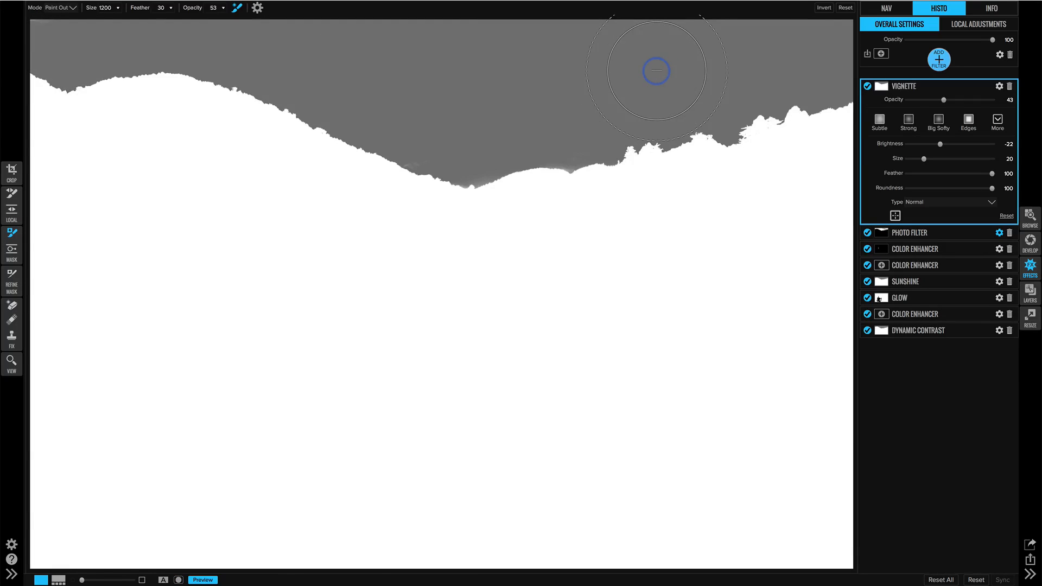
key("ctrl+m")
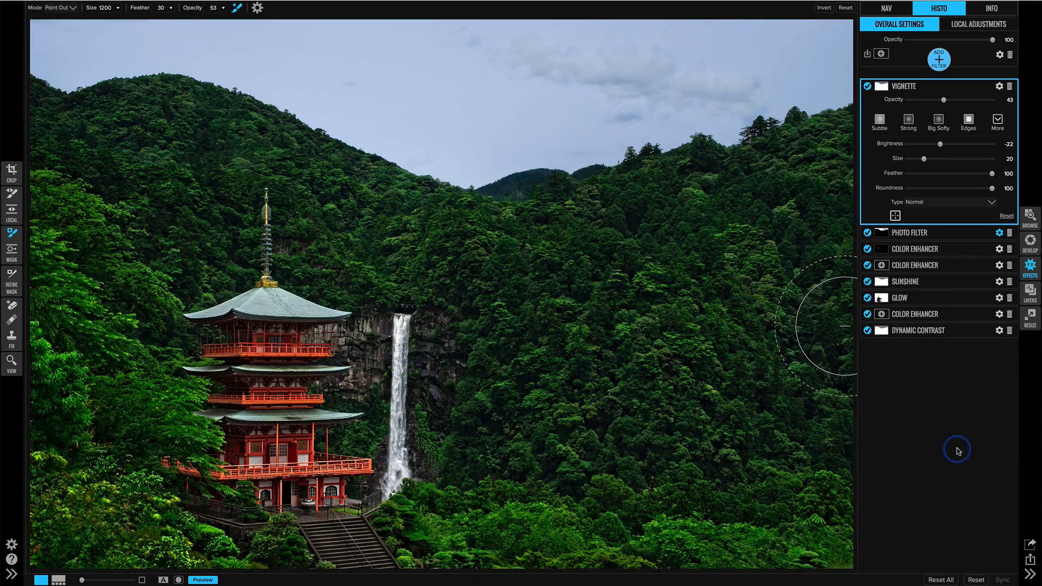